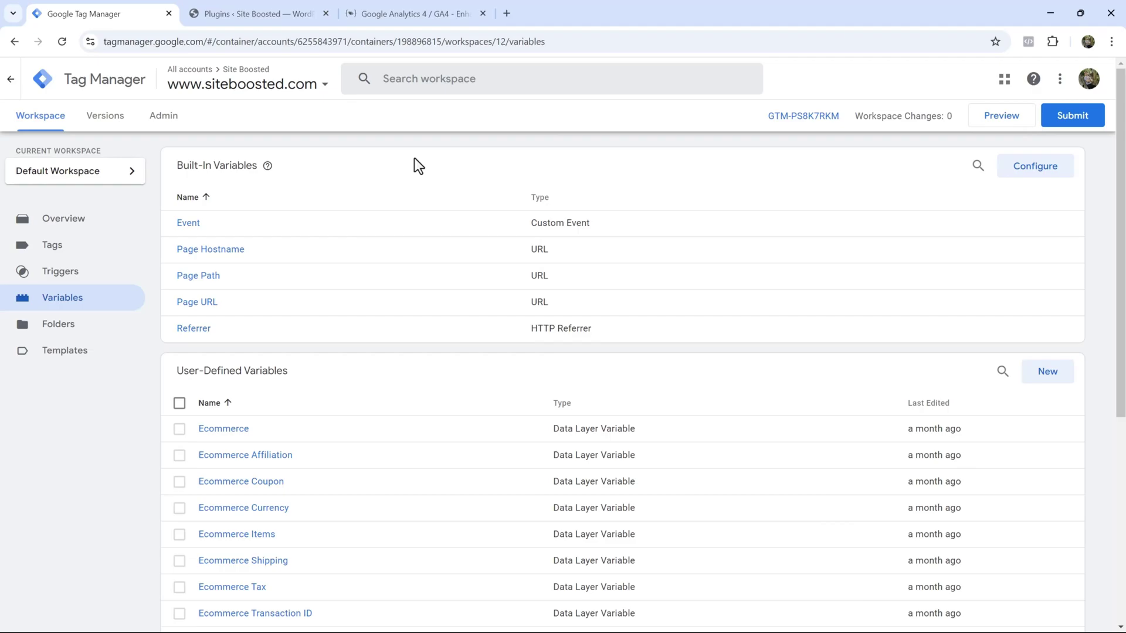
# Step: Search the WordPress plugin directory for 'gtm4wp' and confirm the GTM4WP plugin is already Active
pyautogui.scroll(-3, 381, 351)
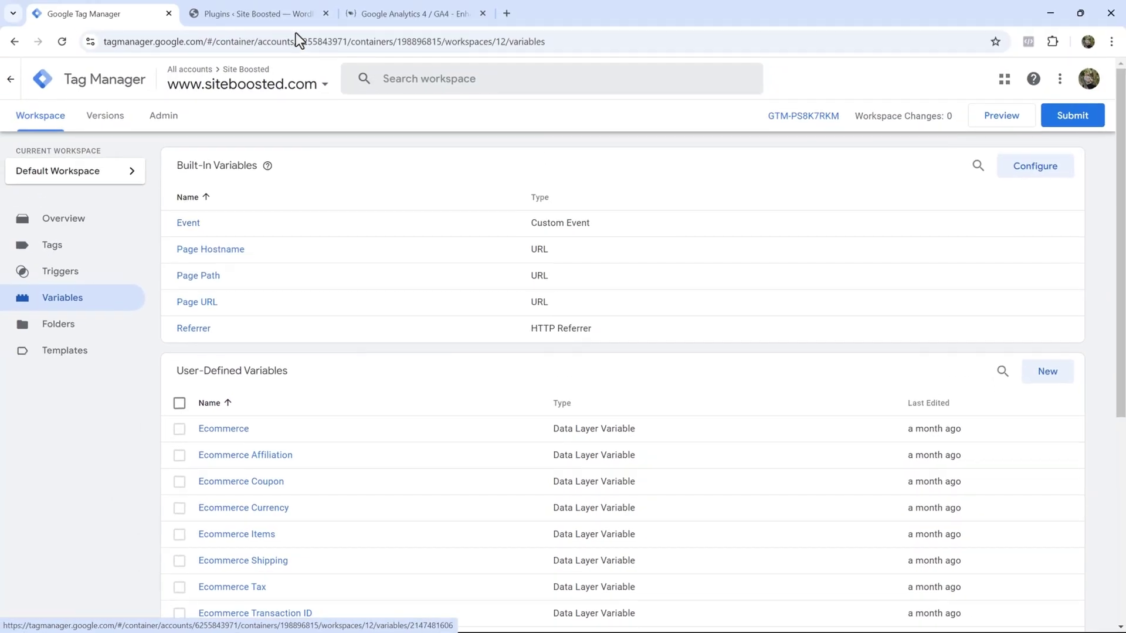
pyautogui.click(258, 14)
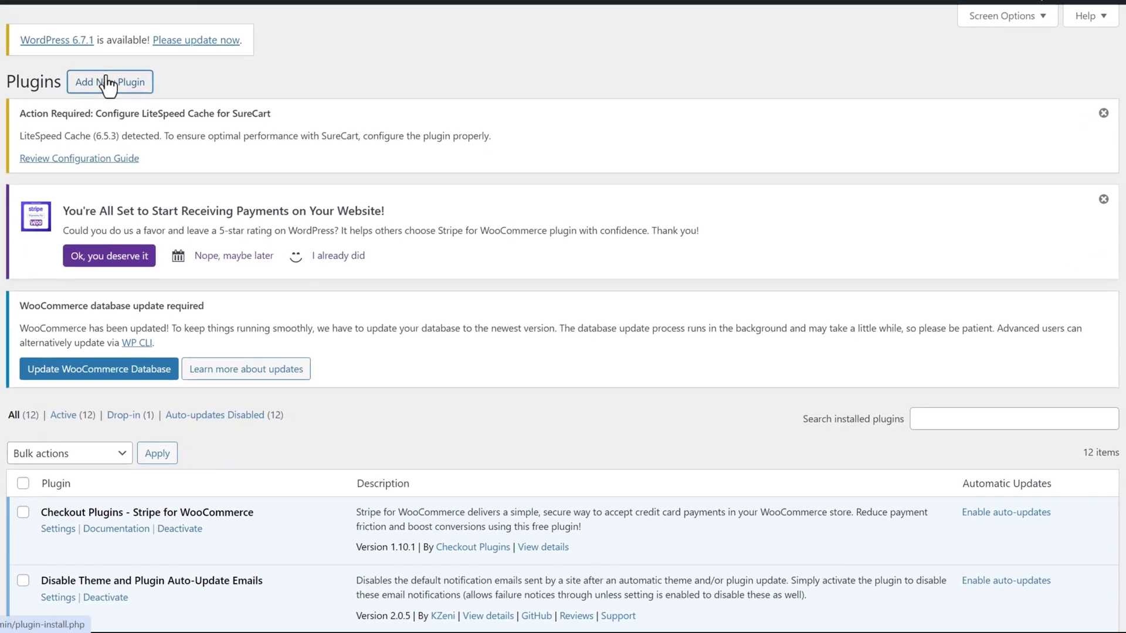
pyautogui.click(107, 84)
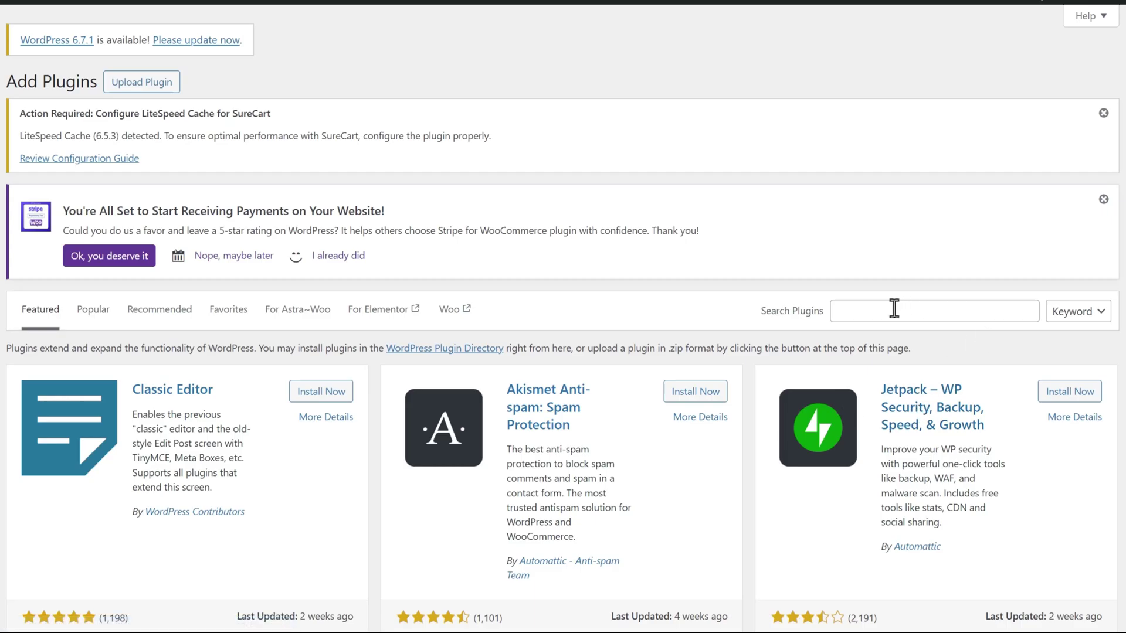
pyautogui.click(893, 308)
pyautogui.write('gtm4wp')
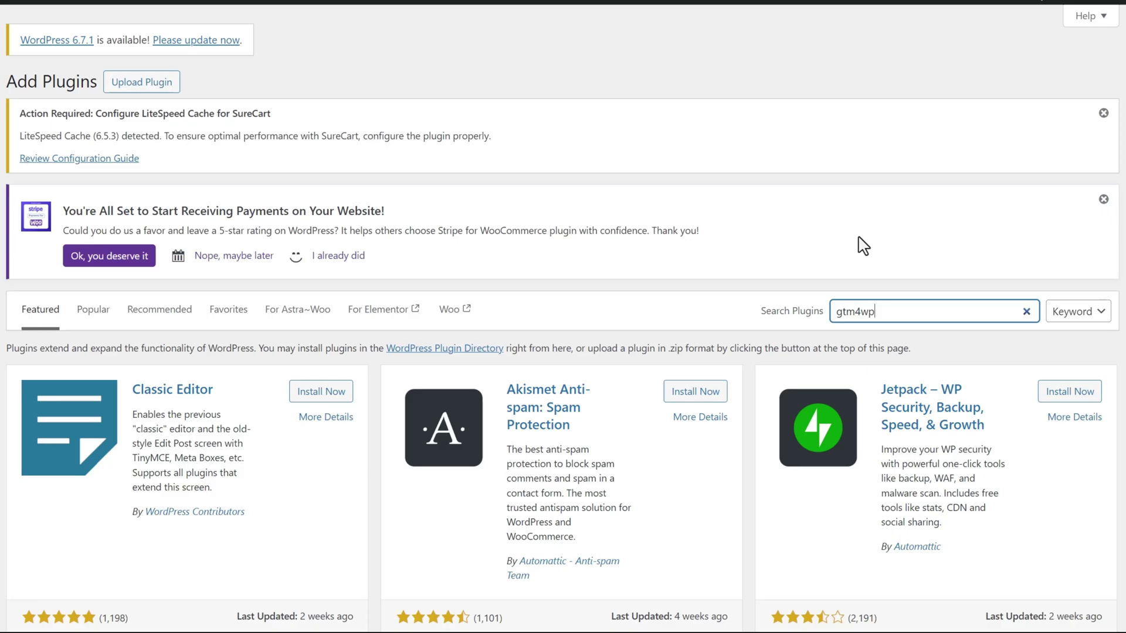
pyautogui.scroll(-1, 428, 352)
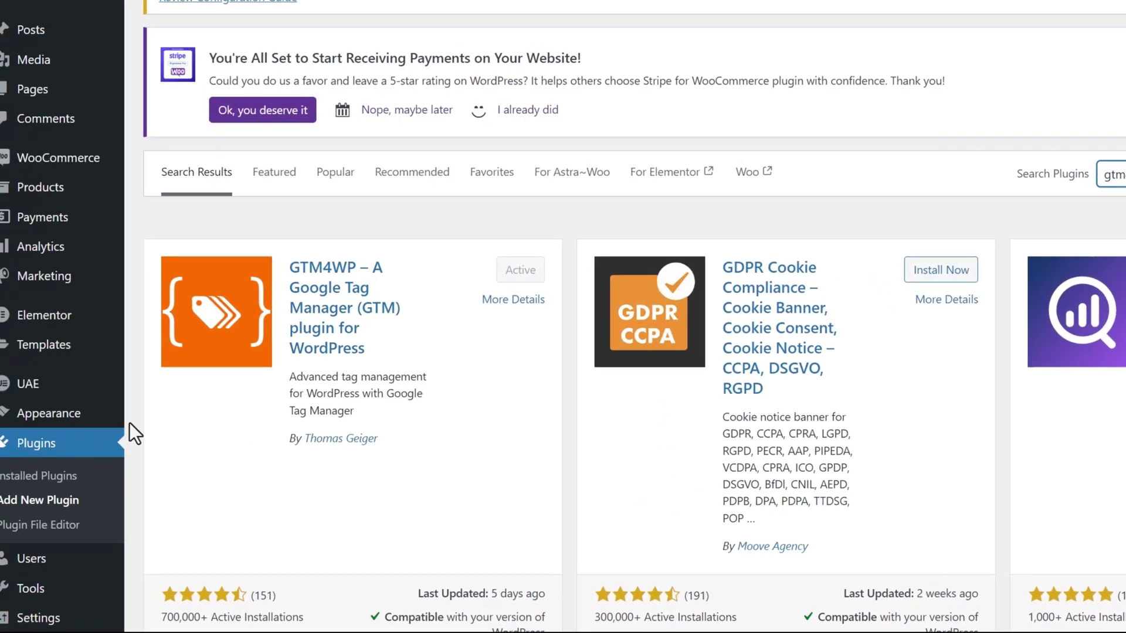
# Step: Open the GTM4WP plugin settings and verify the container ID GTM-PS8K7RKM
pyautogui.click(35, 476)
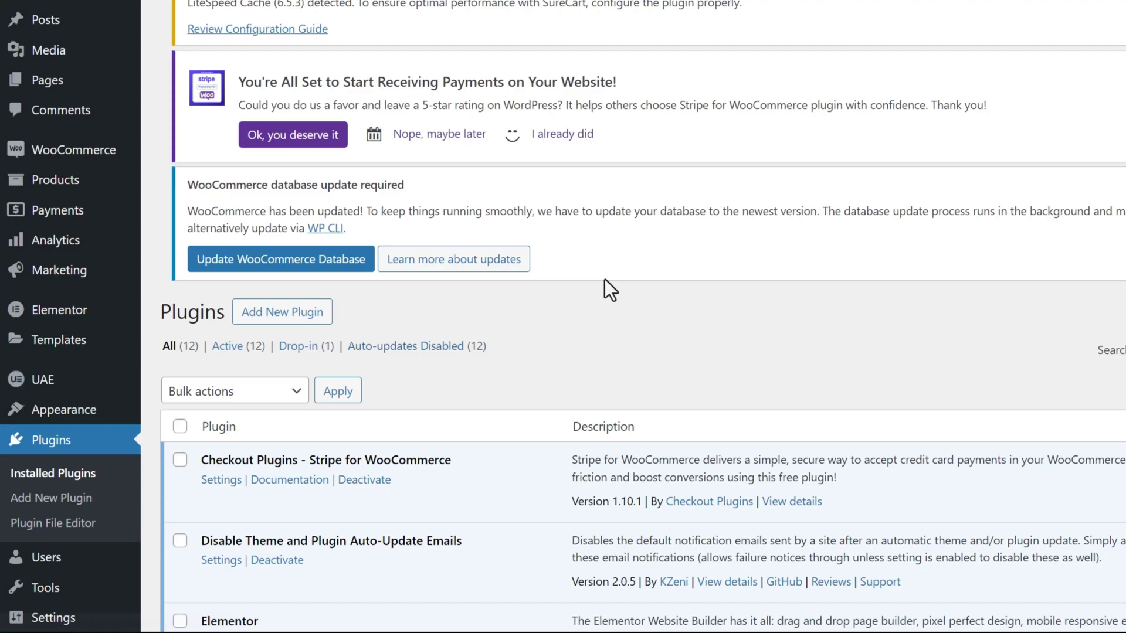
pyautogui.scroll(-7, 609, 276)
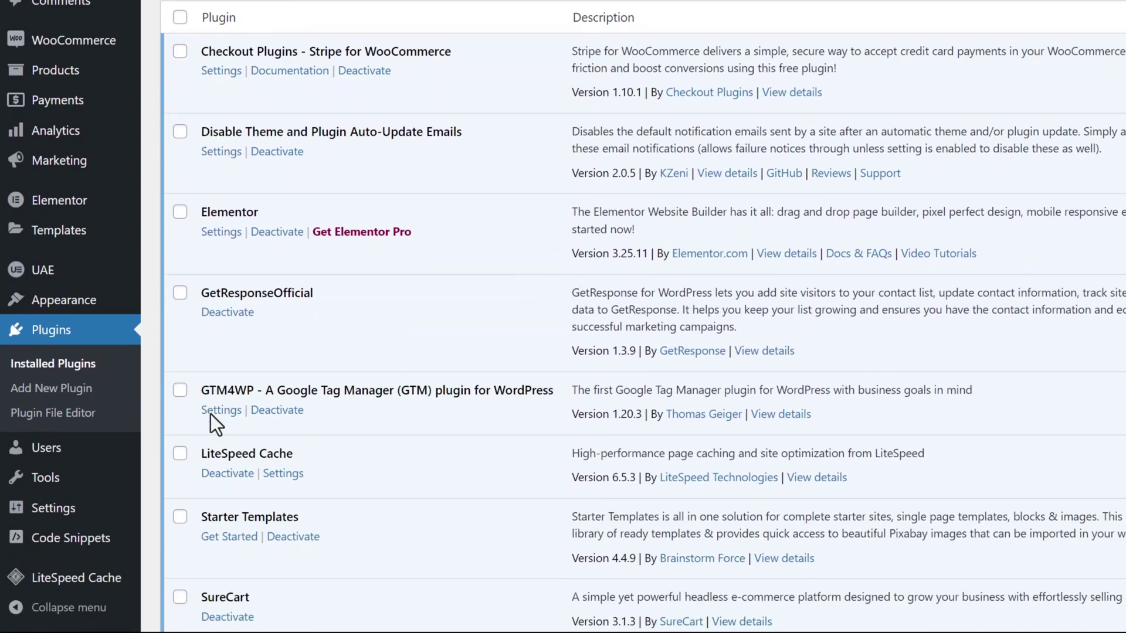
pyautogui.click(211, 412)
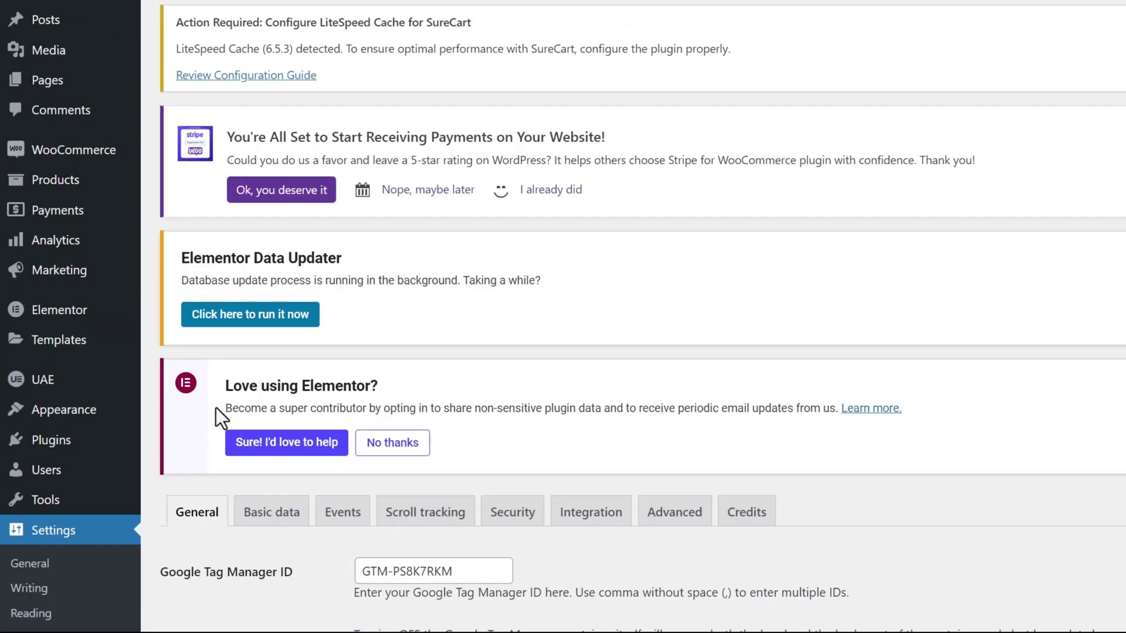
pyautogui.scroll(-3, 571, 303)
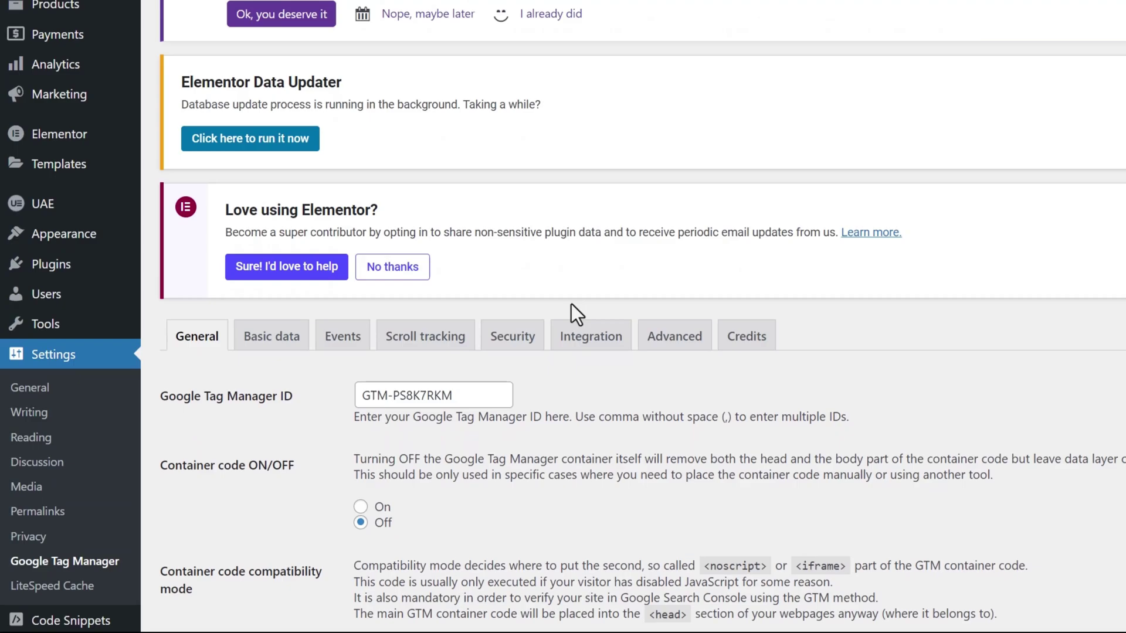
pyautogui.scroll(-3, 571, 304)
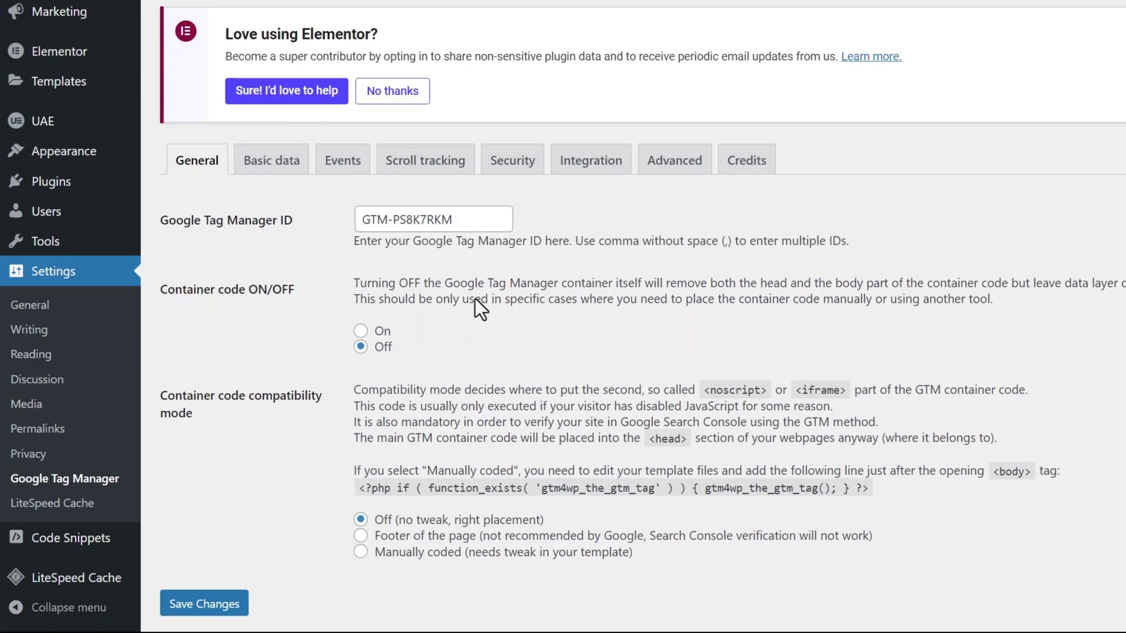
pyautogui.moveTo(493, 219); pyautogui.dragTo(354, 220)
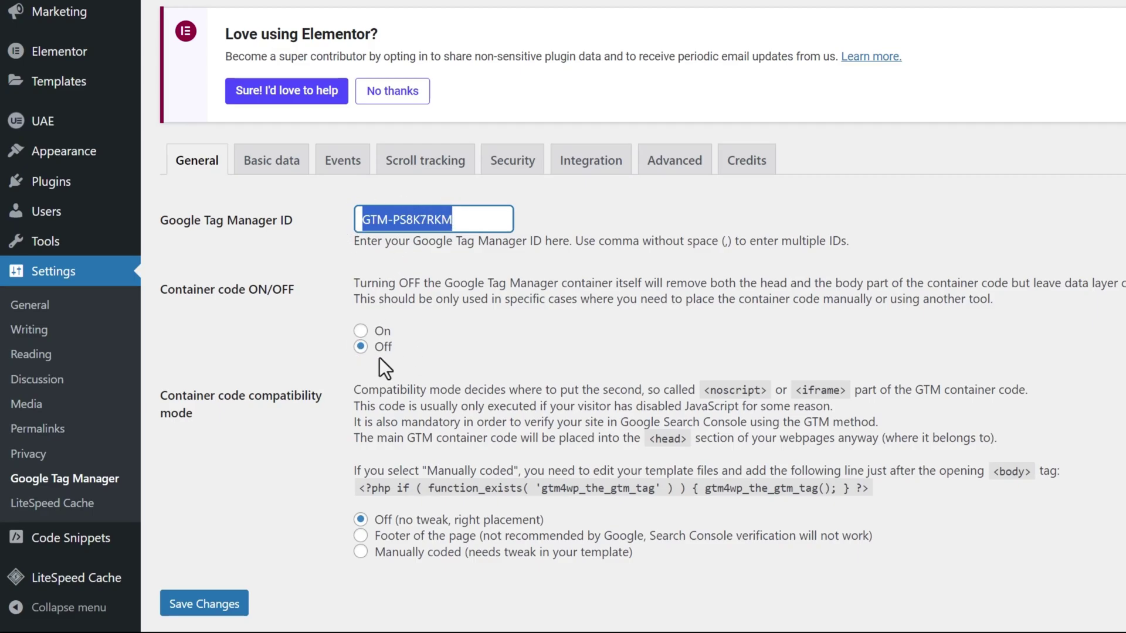
# Step: Check that Track e-commerce is enabled in the WooCommerce integration settings
pyautogui.click(586, 168)
pyautogui.click(316, 381)
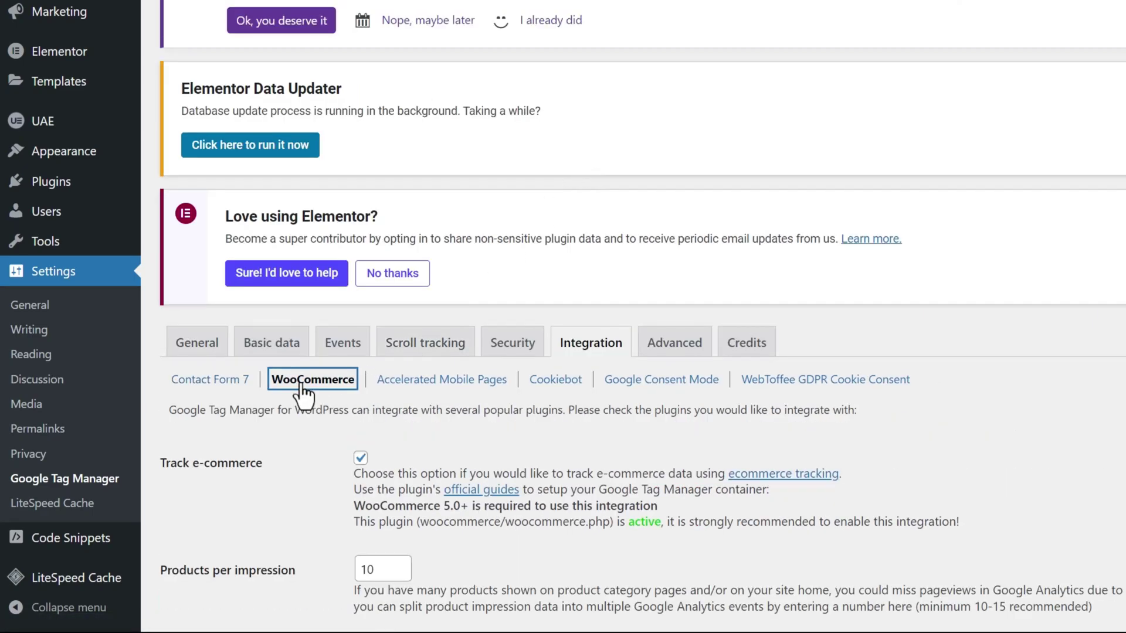
pyautogui.scroll(-3, 384, 389)
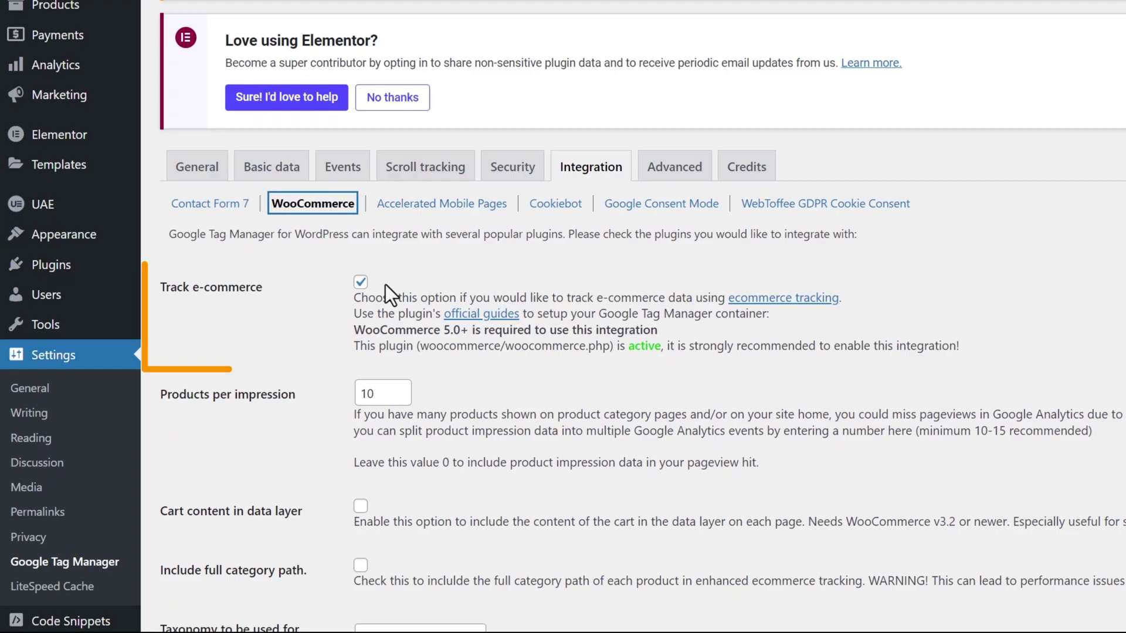
pyautogui.moveTo(361, 298); pyautogui.dragTo(871, 333)
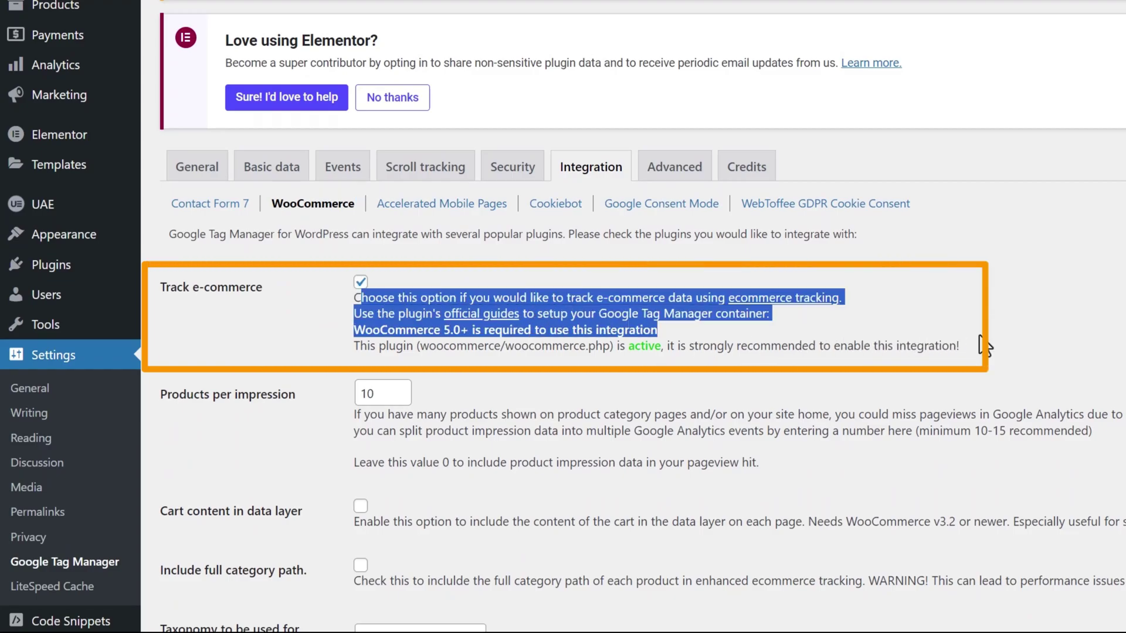
pyautogui.moveTo(984, 346); pyautogui.dragTo(965, 348)
pyautogui.click(307, 303)
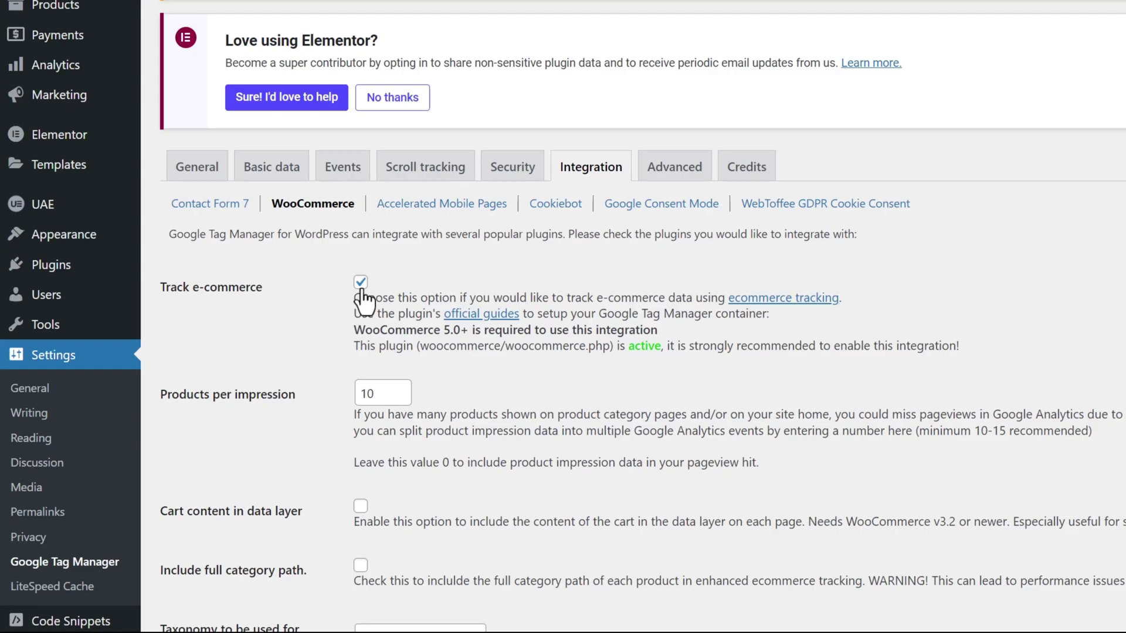
pyautogui.moveTo(157, 284); pyautogui.dragTo(756, 330)
# Step: Review the exclude tax and shipping from revenue options and save the GTM4WP settings
pyautogui.scroll(-10, 458, 288)
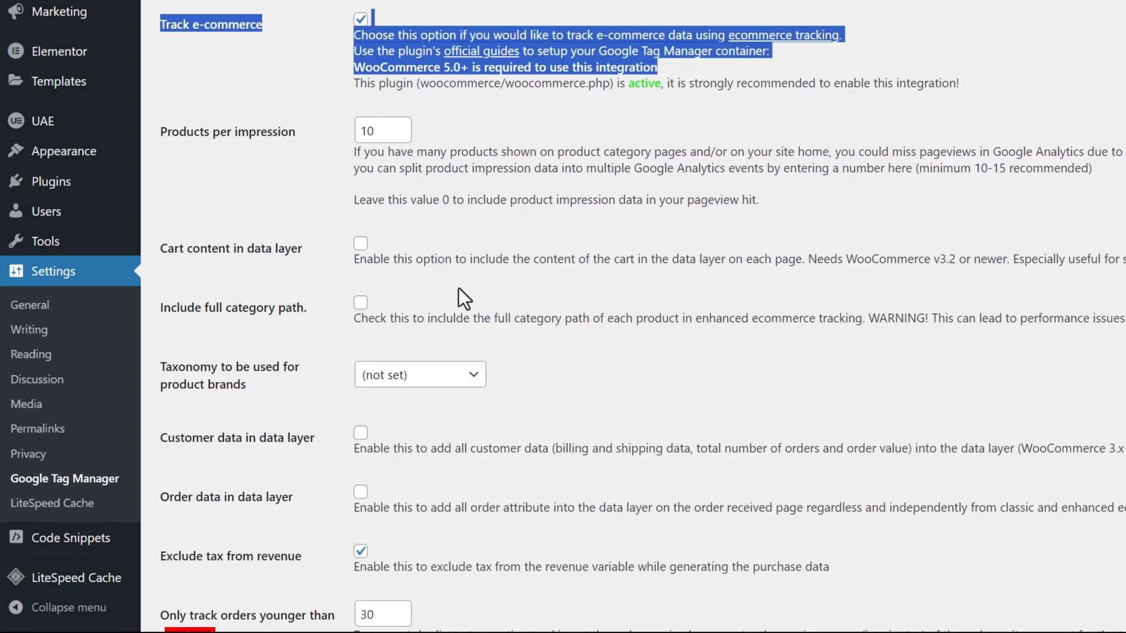
pyautogui.scroll(-1, 459, 288)
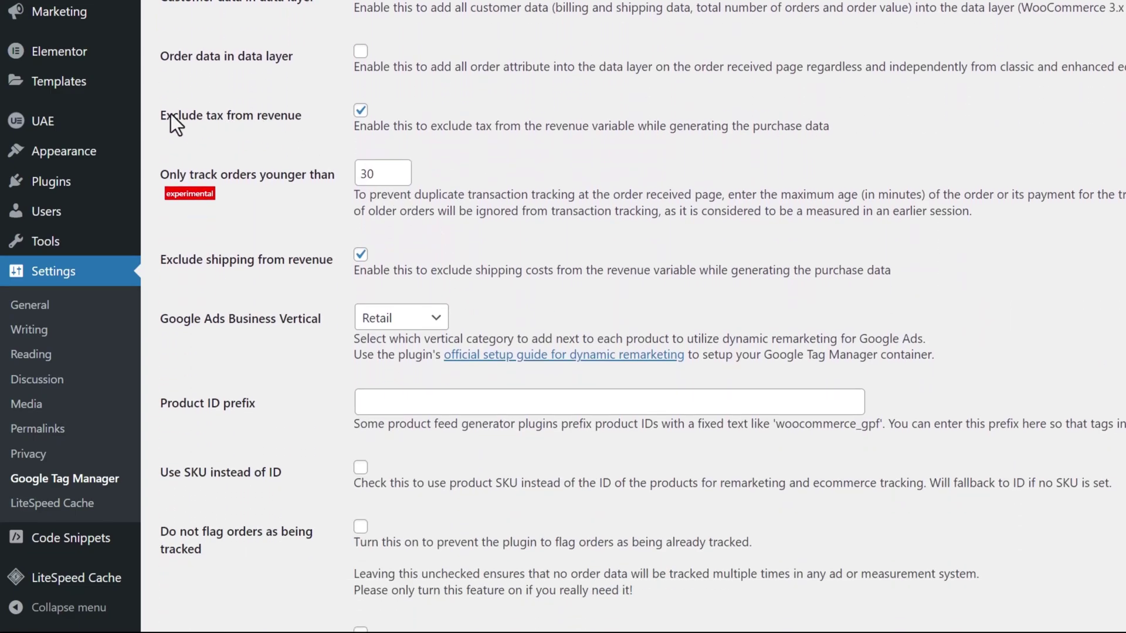
pyautogui.moveTo(171, 114); pyautogui.dragTo(266, 104)
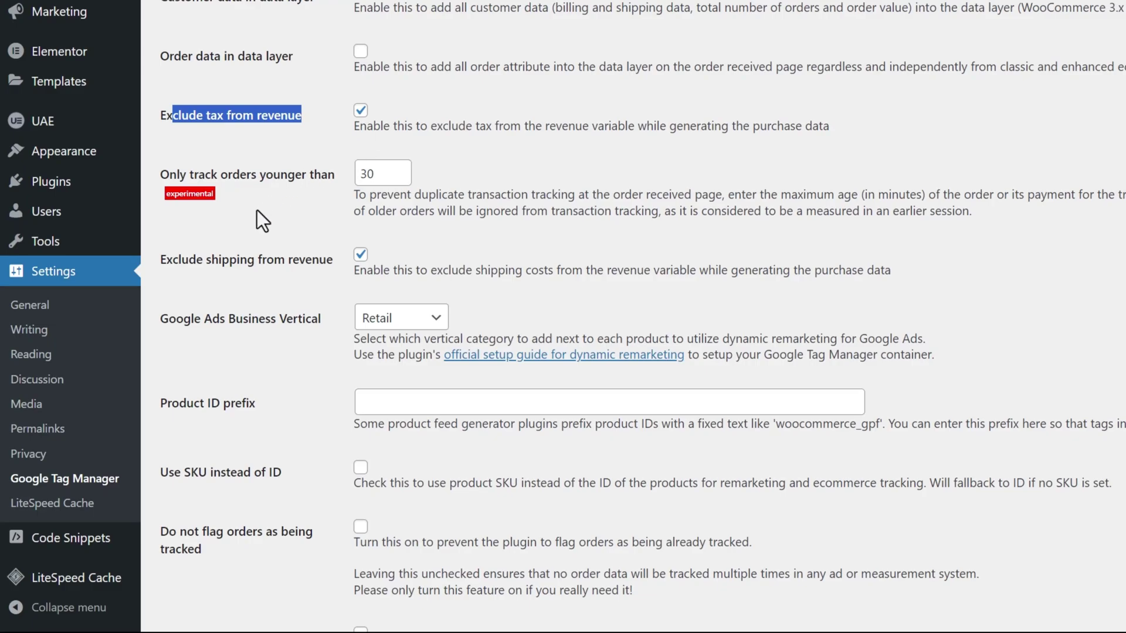
pyautogui.moveTo(196, 261); pyautogui.dragTo(322, 244)
pyautogui.click(295, 251)
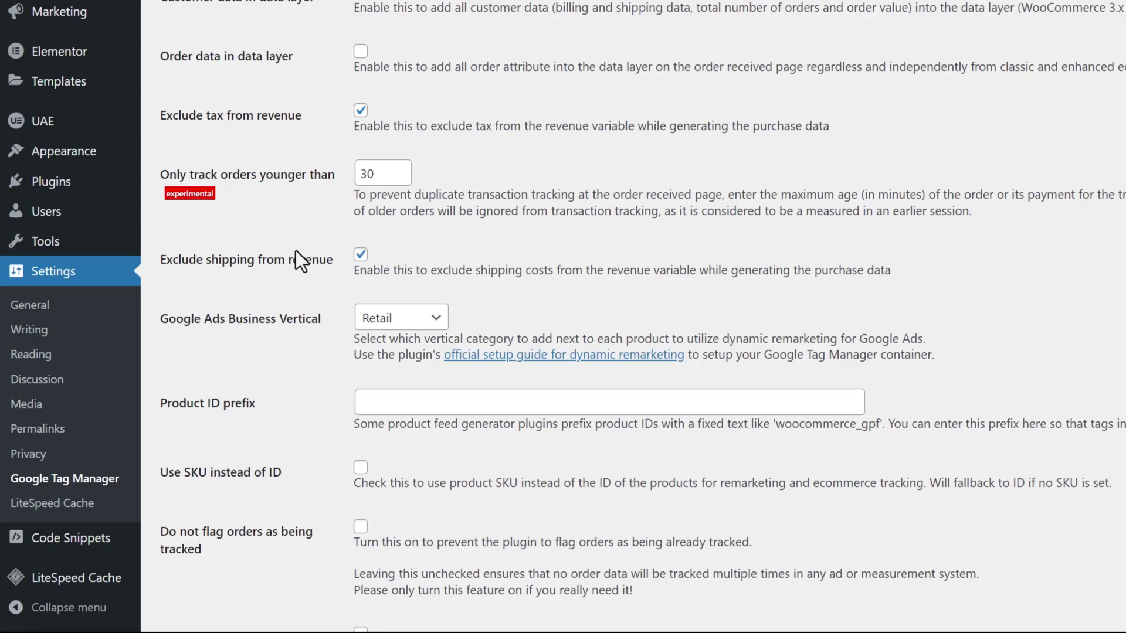
pyautogui.scroll(-3, 297, 343)
pyautogui.click(208, 551)
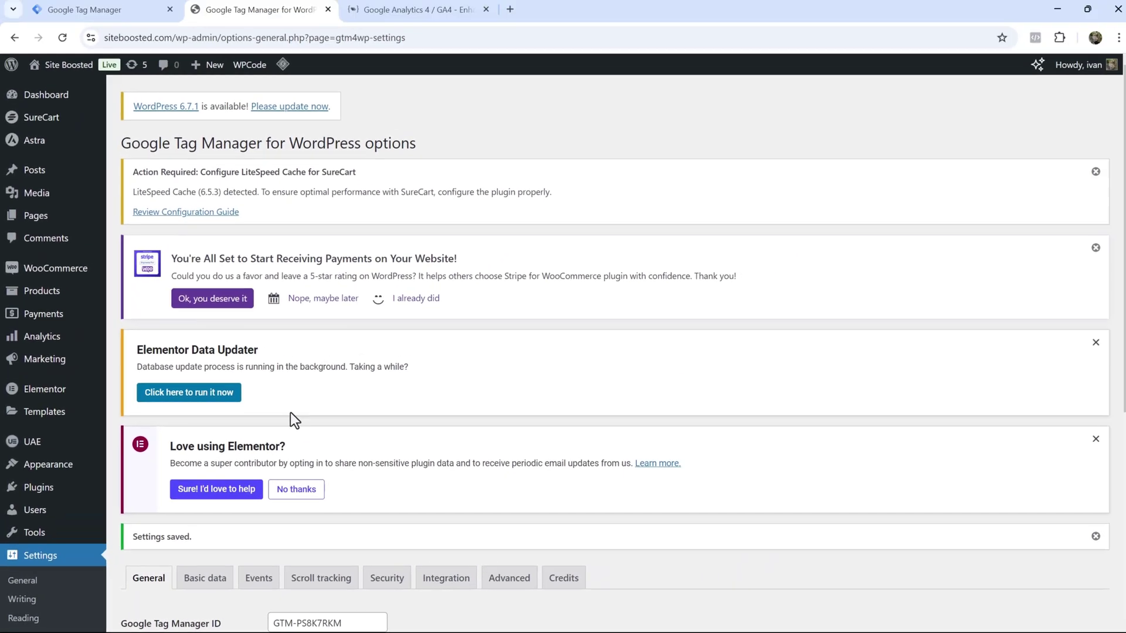
pyautogui.scroll(-3, 290, 412)
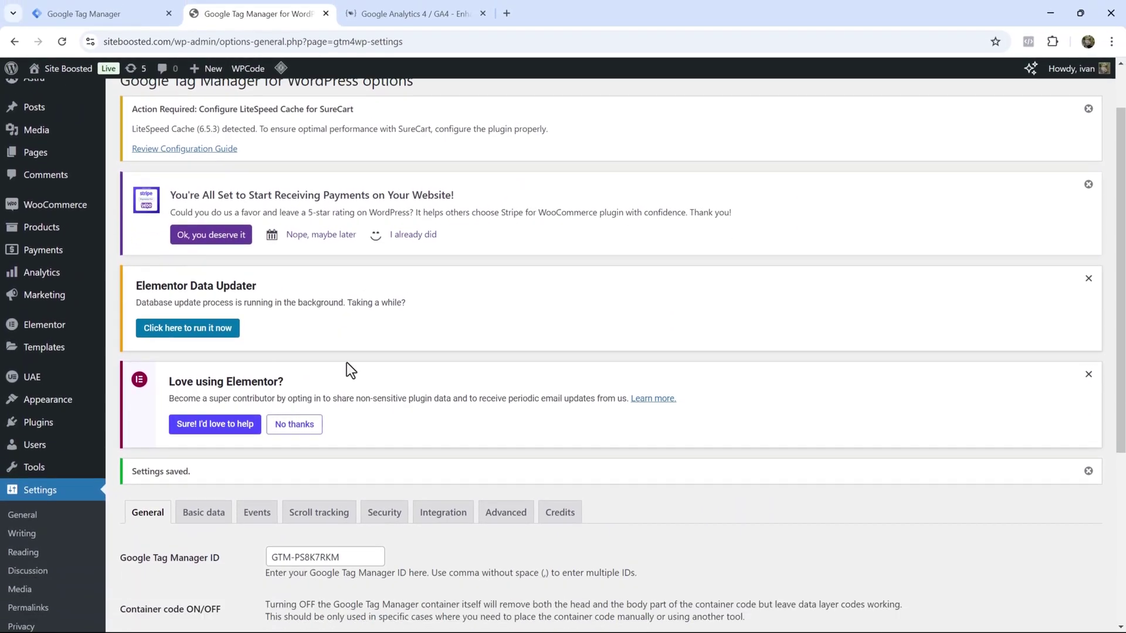
# Step: Read the gtm4wp.com GA4 guide down to 'Step 1: import GTM4WP Google Analytics 4 container template', then return to Tag Manager
pyautogui.scroll(2, 347, 363)
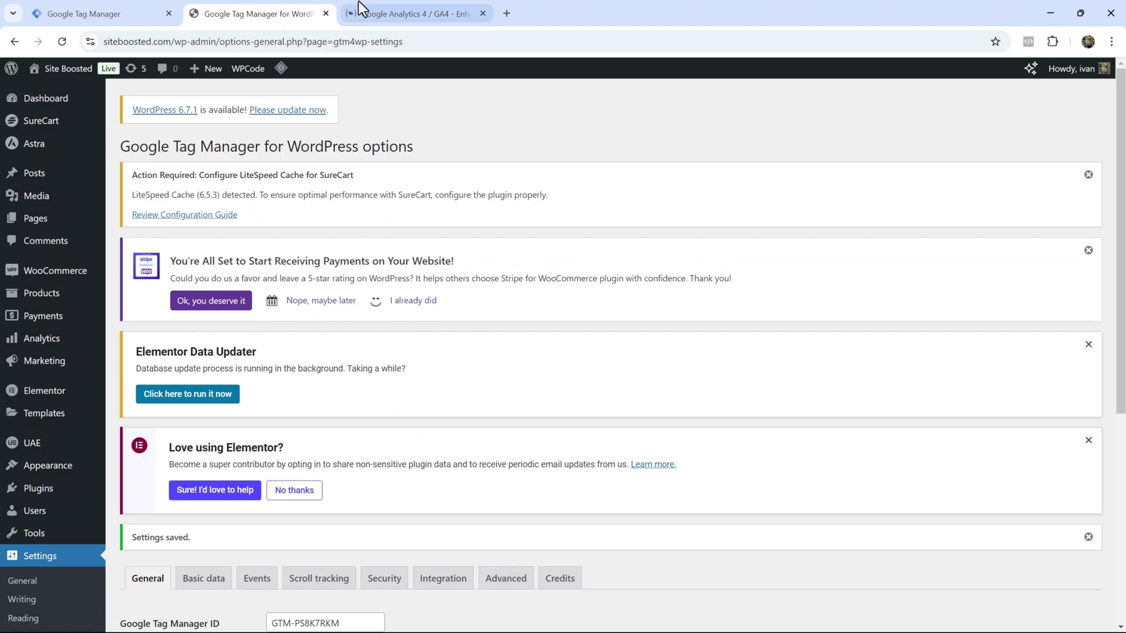
pyautogui.click(417, 13)
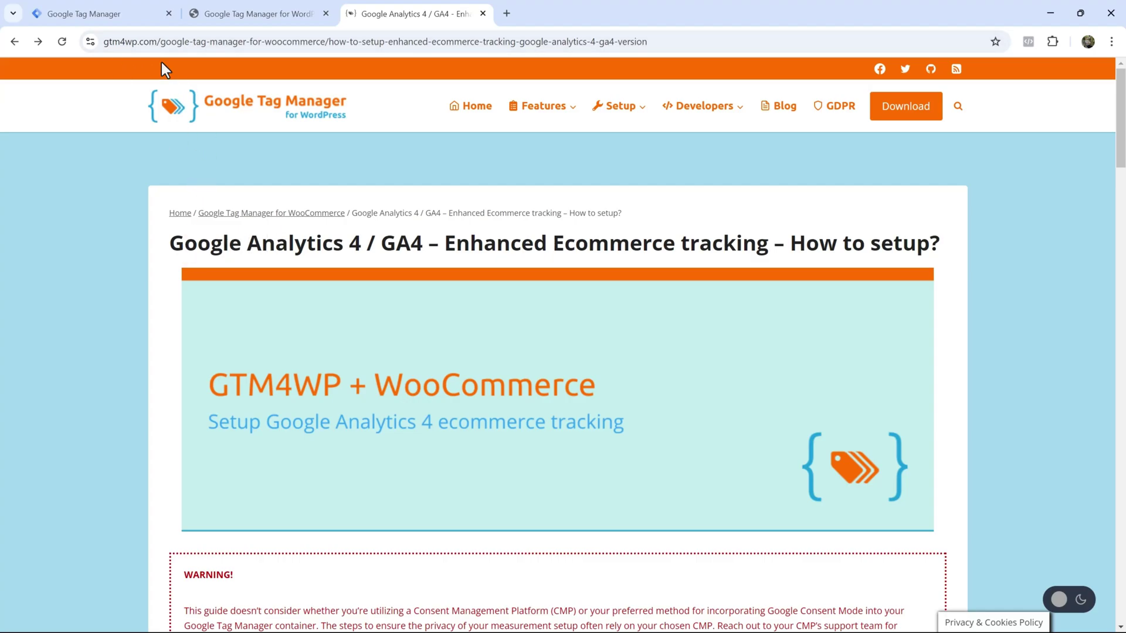
pyautogui.moveTo(132, 37); pyautogui.dragTo(259, 40)
pyautogui.click(29, 395)
pyautogui.scroll(-6, 271, 364)
pyautogui.scroll(-6, 412, 305)
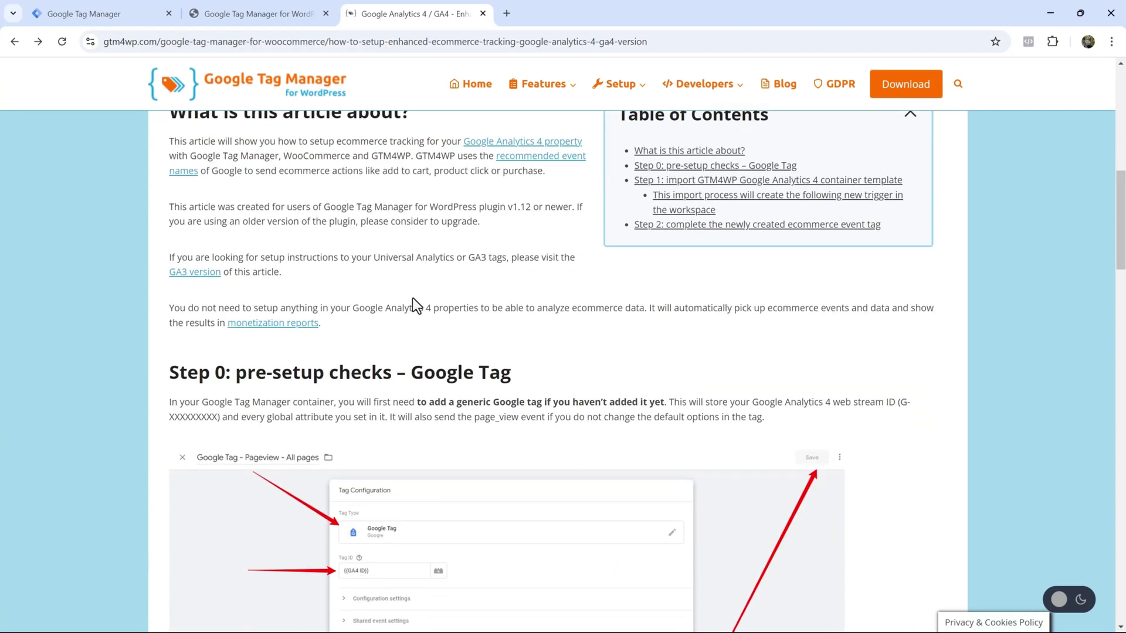
pyautogui.scroll(2, 461, 330)
pyautogui.scroll(-3, 461, 329)
pyautogui.scroll(-5, 459, 330)
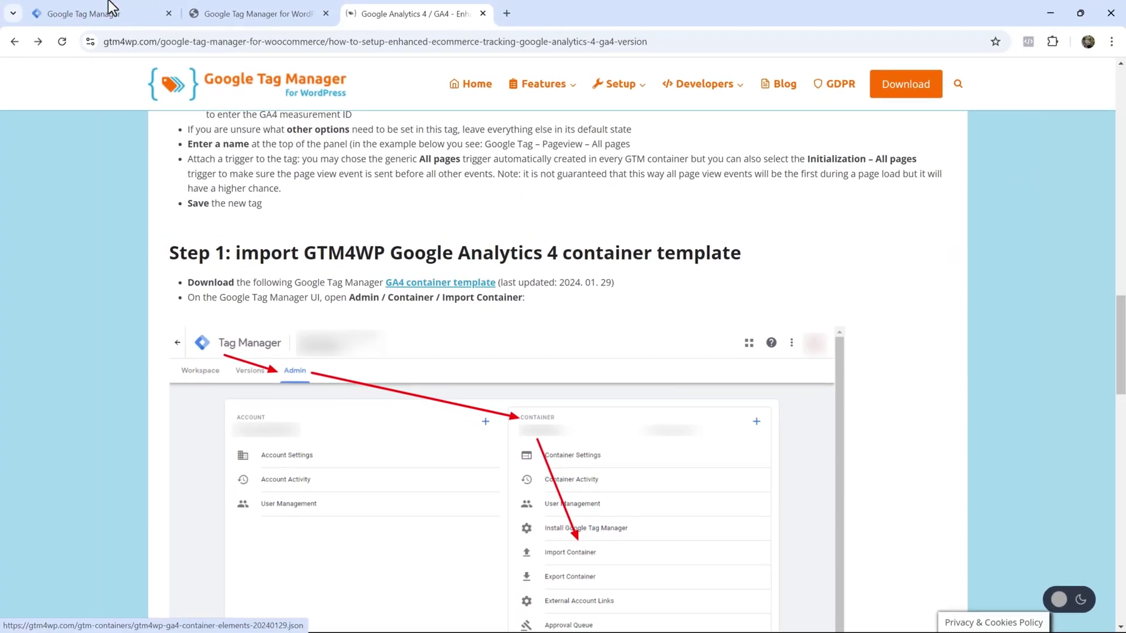
pyautogui.click(112, 9)
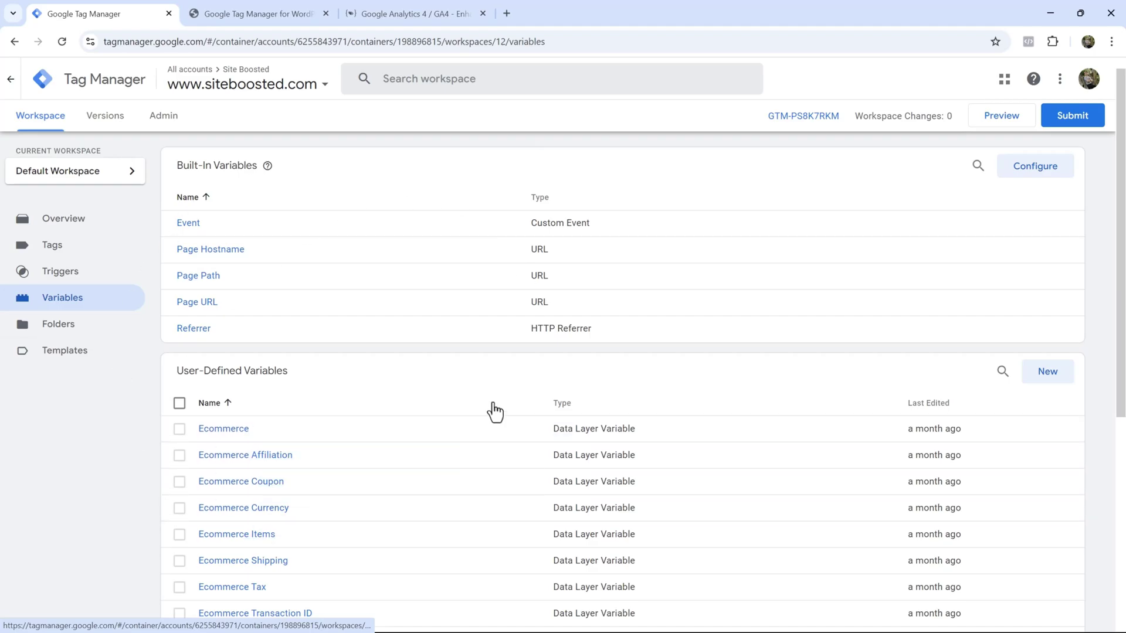
# Step: Open GTM's Import Container screen and save gtm4wp-ga4-container-elements-20240129.json from the GA4 template link
pyautogui.click(156, 122)
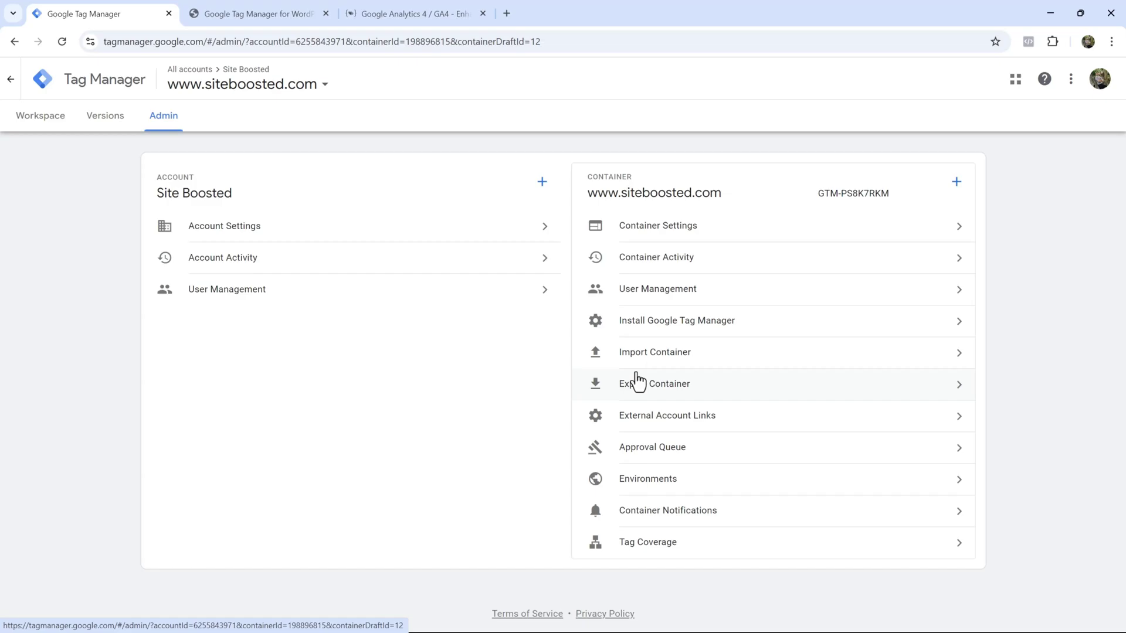
pyautogui.click(625, 353)
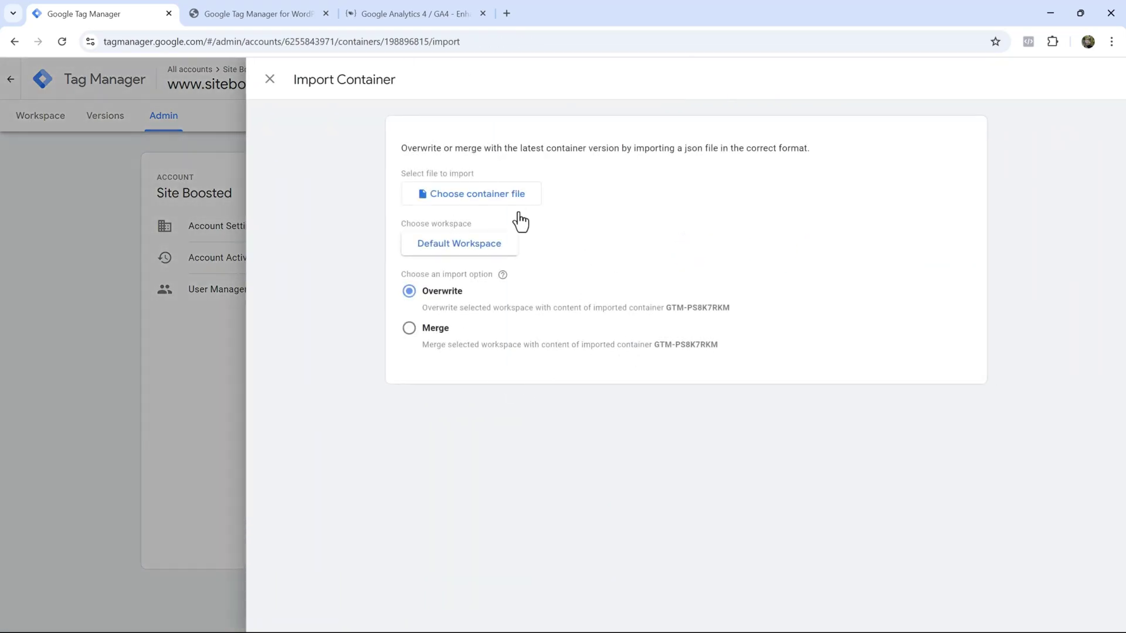
pyautogui.click(439, 11)
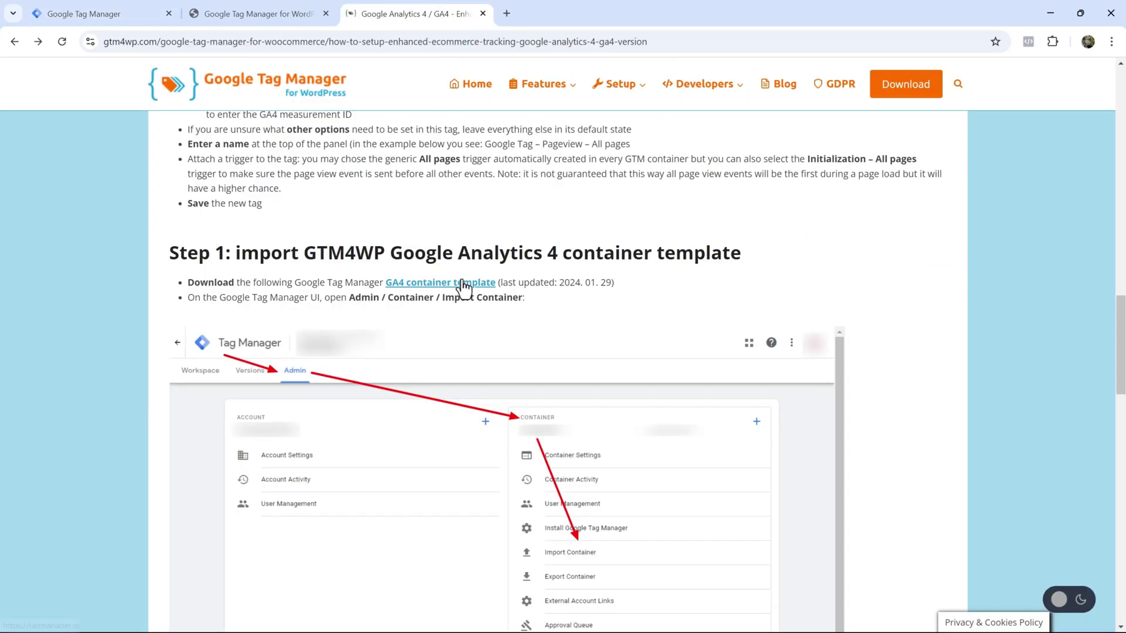
pyautogui.rightClick(418, 290)
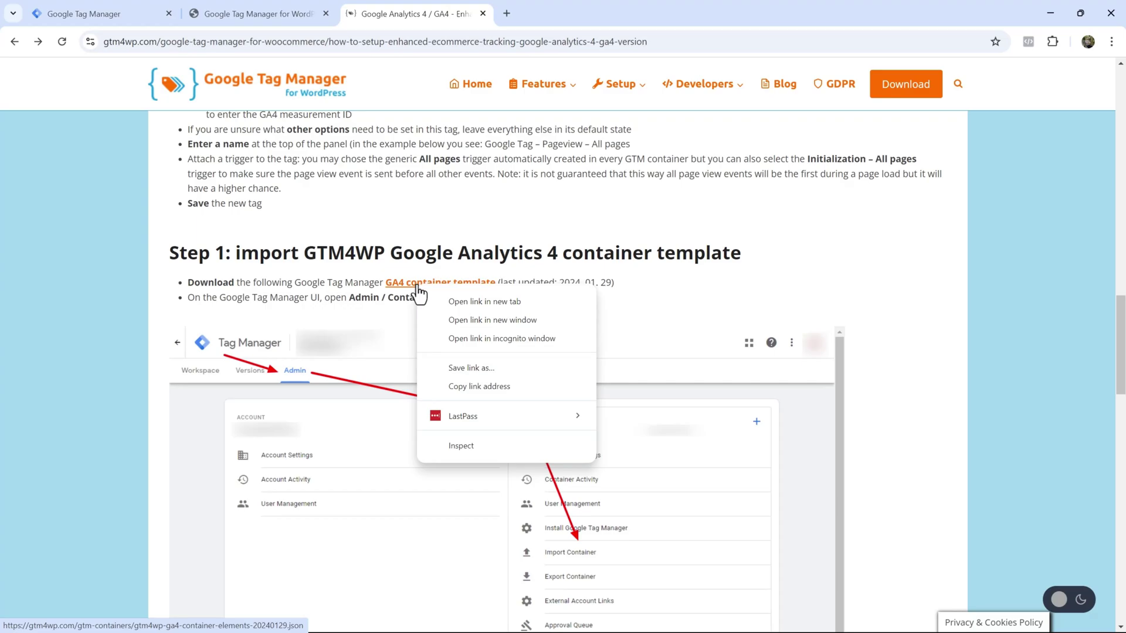
pyautogui.click(480, 368)
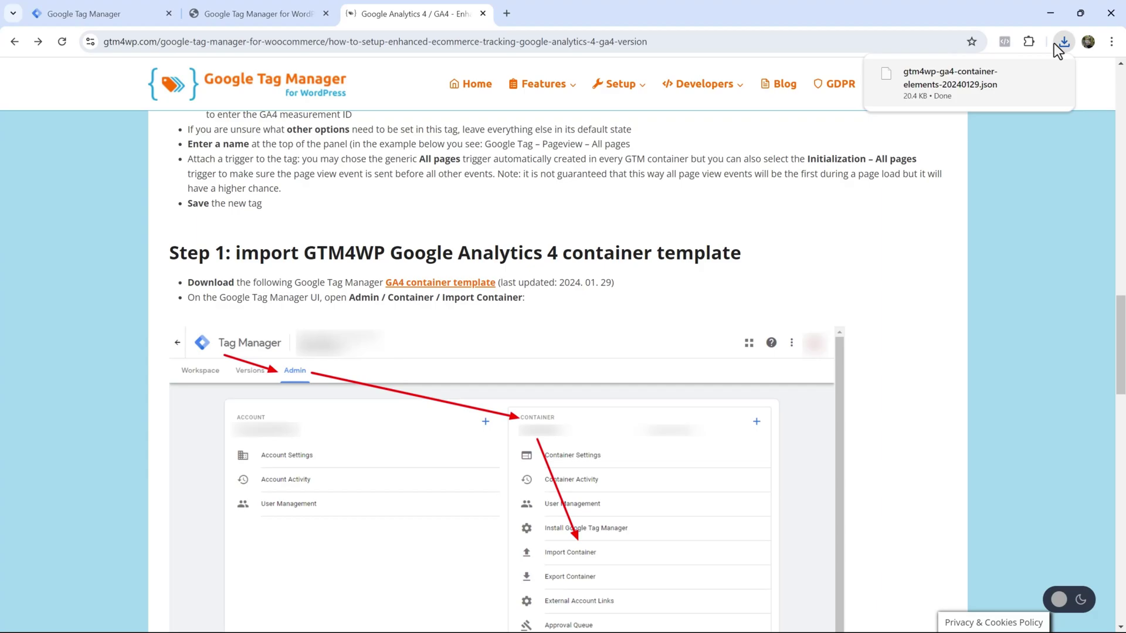
pyautogui.click(97, 12)
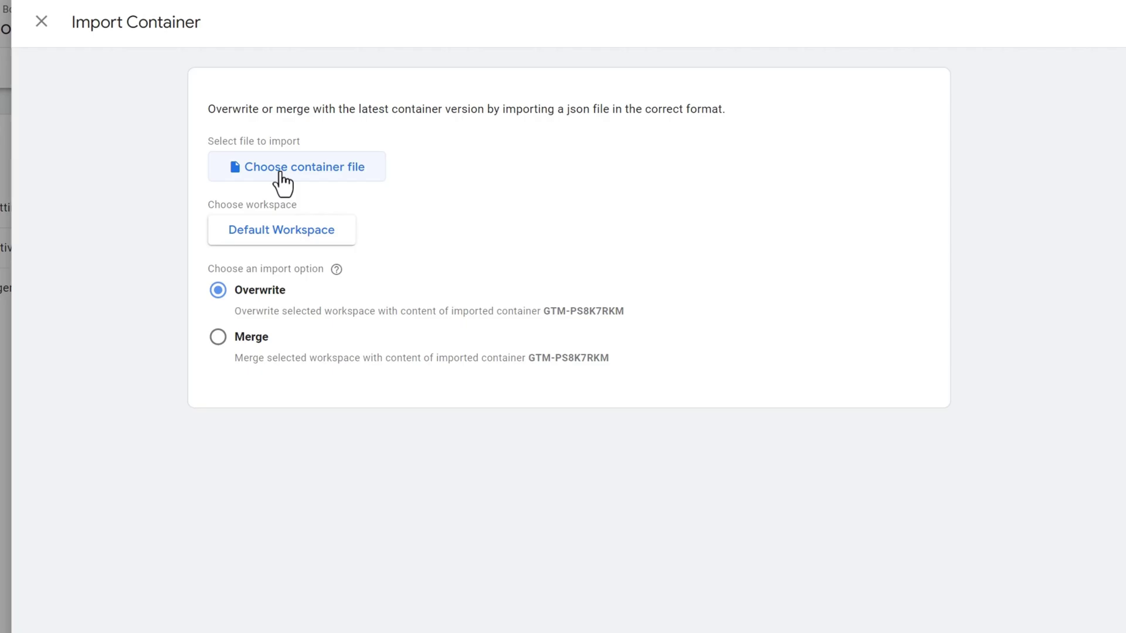
# Step: Import the gtm4wp JSON file with Merge, renaming conflicting tags, triggers and variables
pyautogui.click(281, 174)
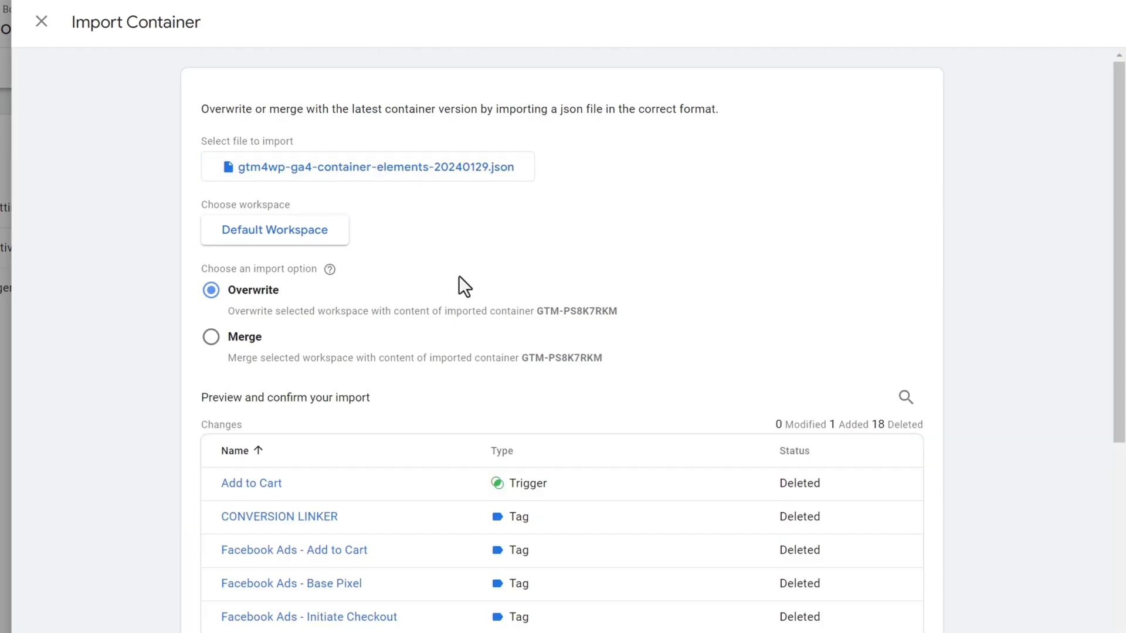
pyautogui.click(219, 343)
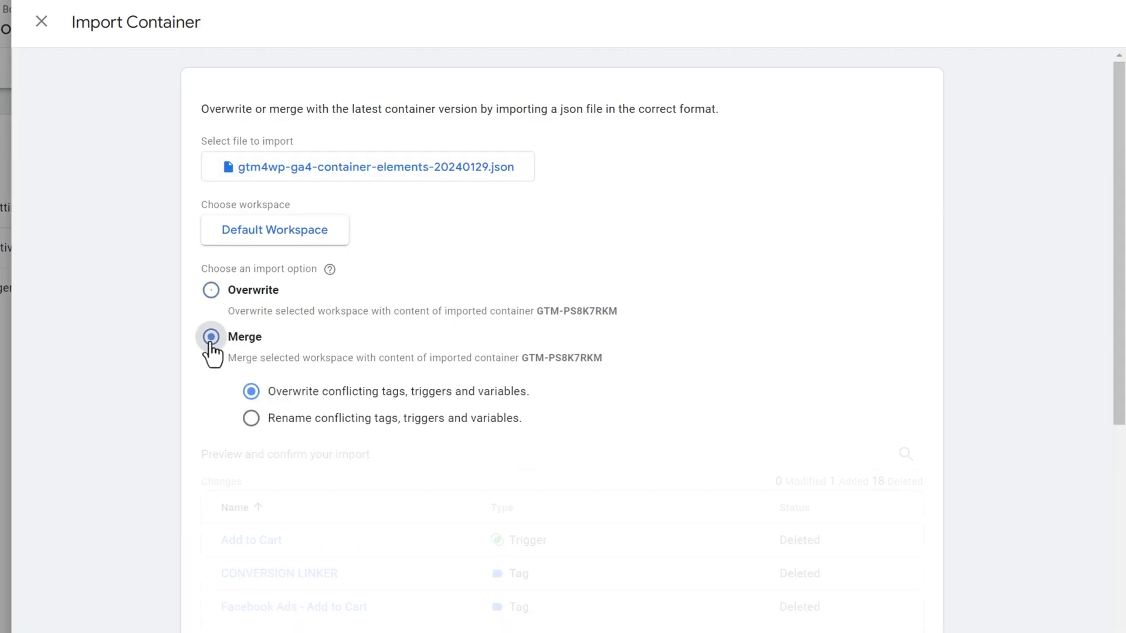
pyautogui.click(257, 419)
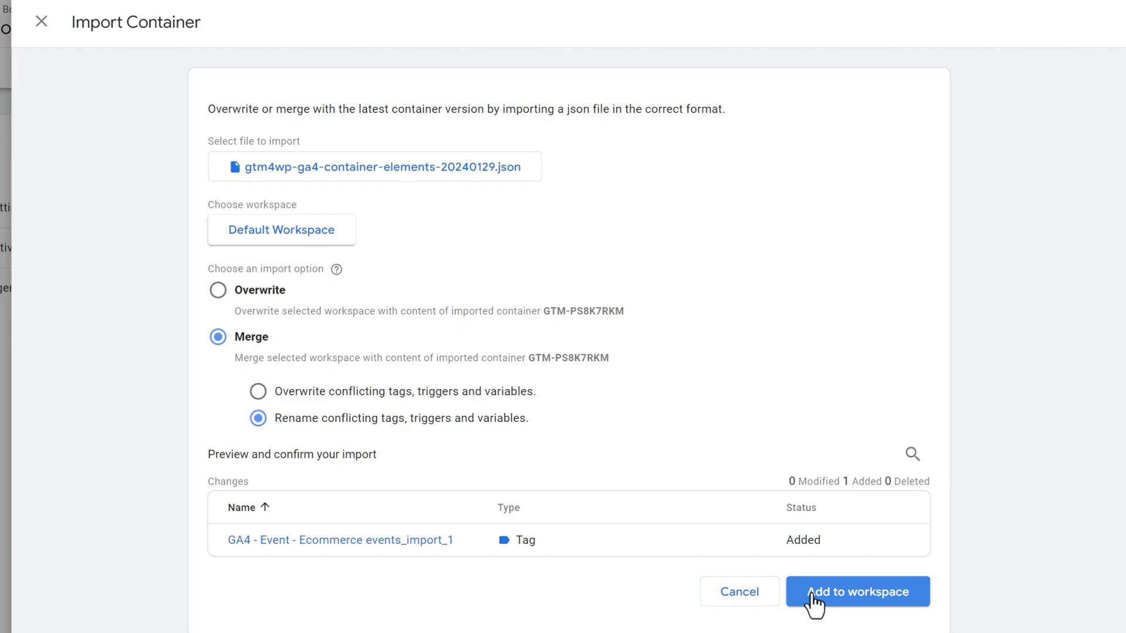
pyautogui.click(871, 593)
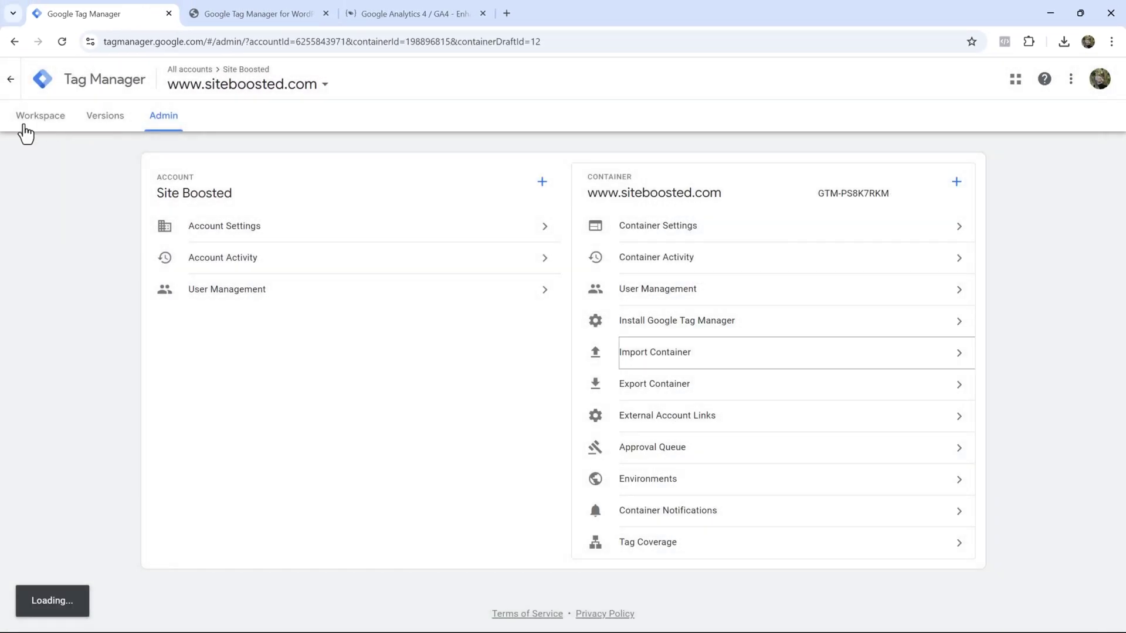
pyautogui.click(24, 125)
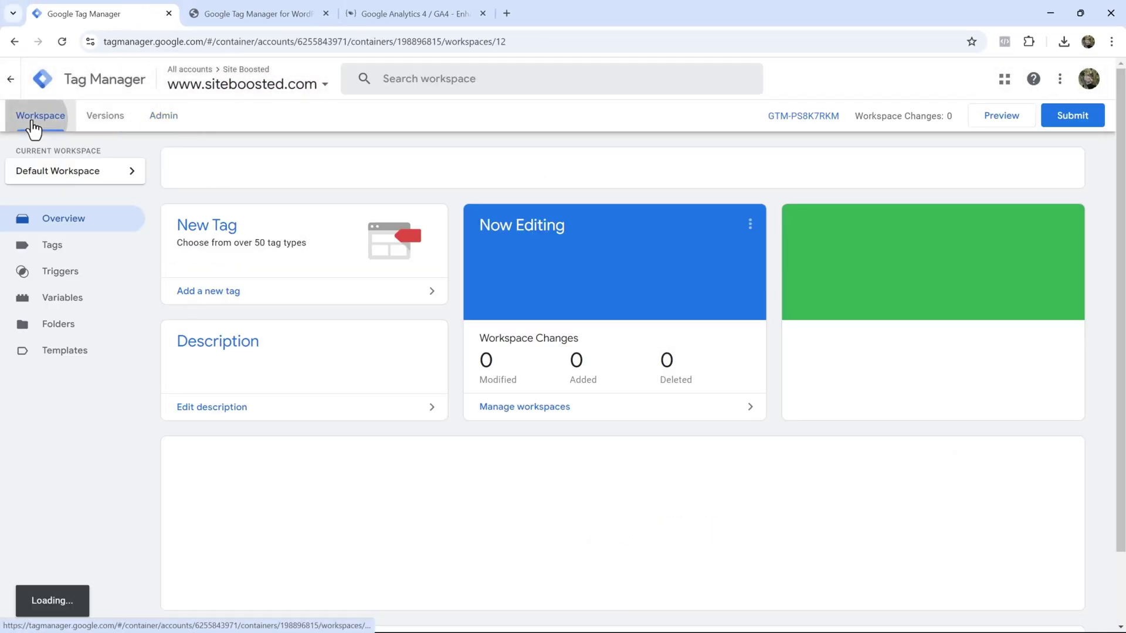
# Step: Inspect the Ecommerce Currency variable's data layer name ecommerce.currency without saving, then go to Tags
pyautogui.click(71, 296)
pyautogui.scroll(-5, 321, 445)
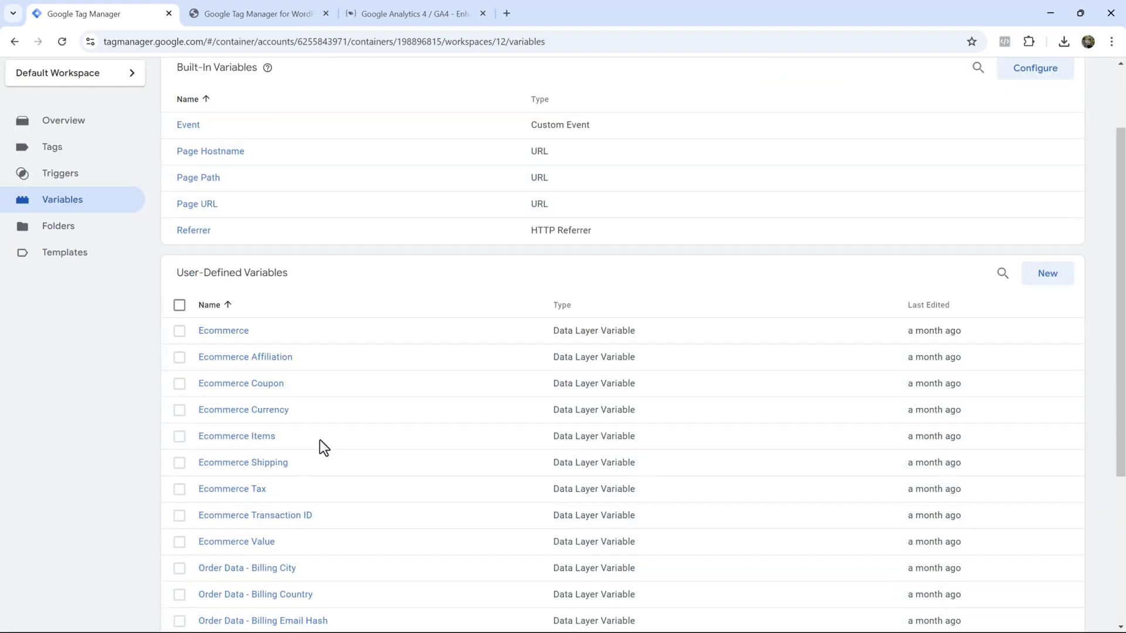
pyautogui.scroll(-2, 258, 587)
pyautogui.scroll(5, 299, 588)
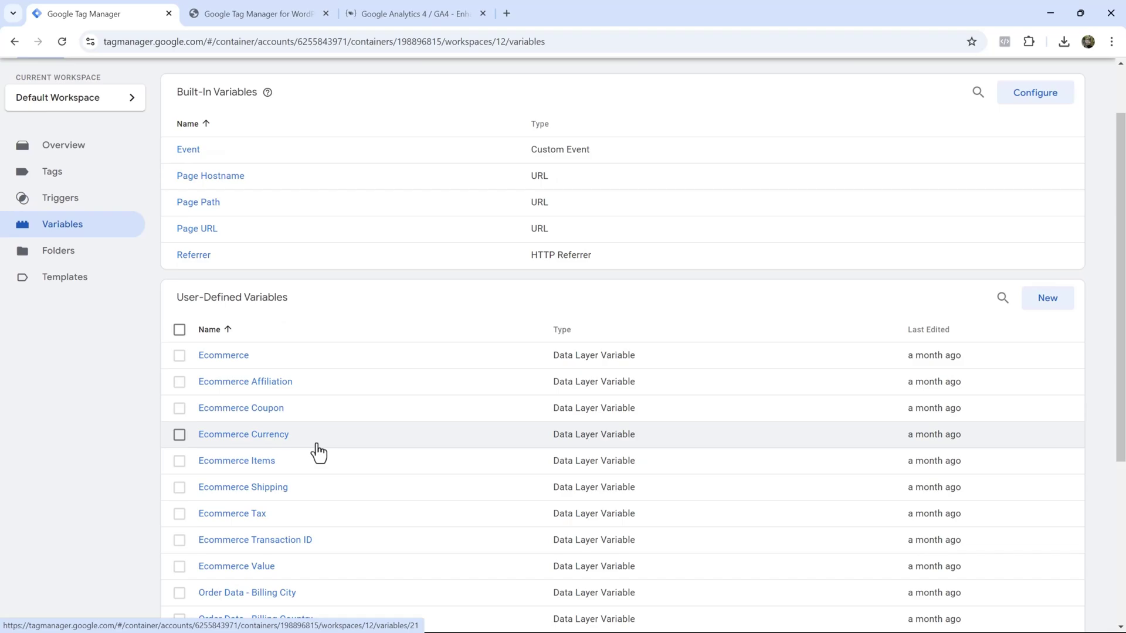
pyautogui.scroll(-1, 323, 448)
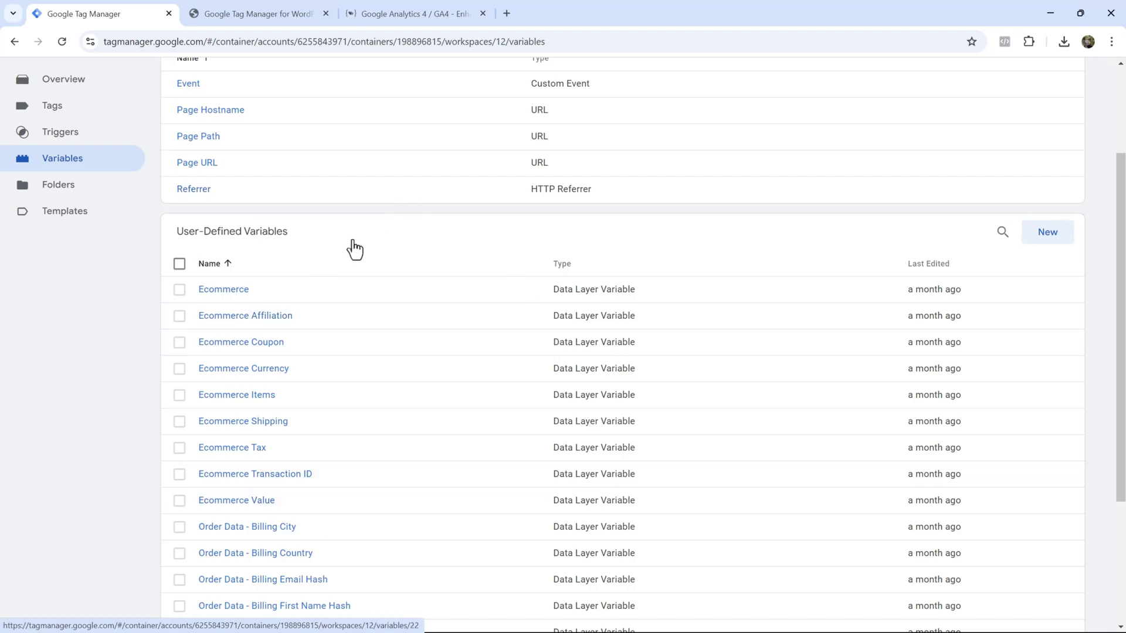
pyautogui.click(234, 369)
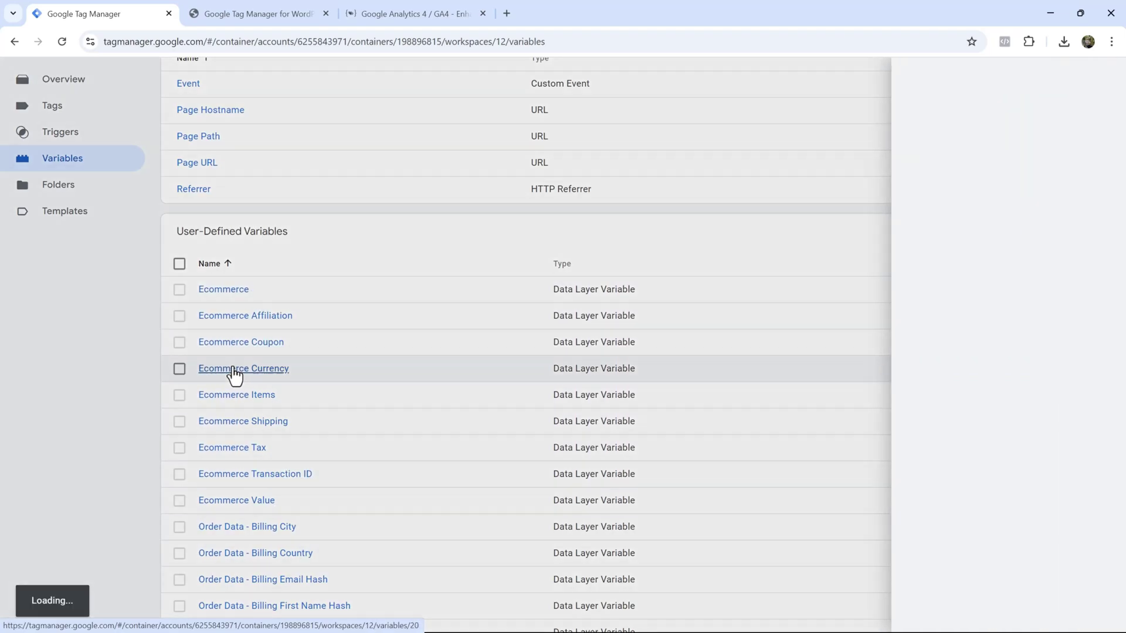
pyautogui.click(458, 273)
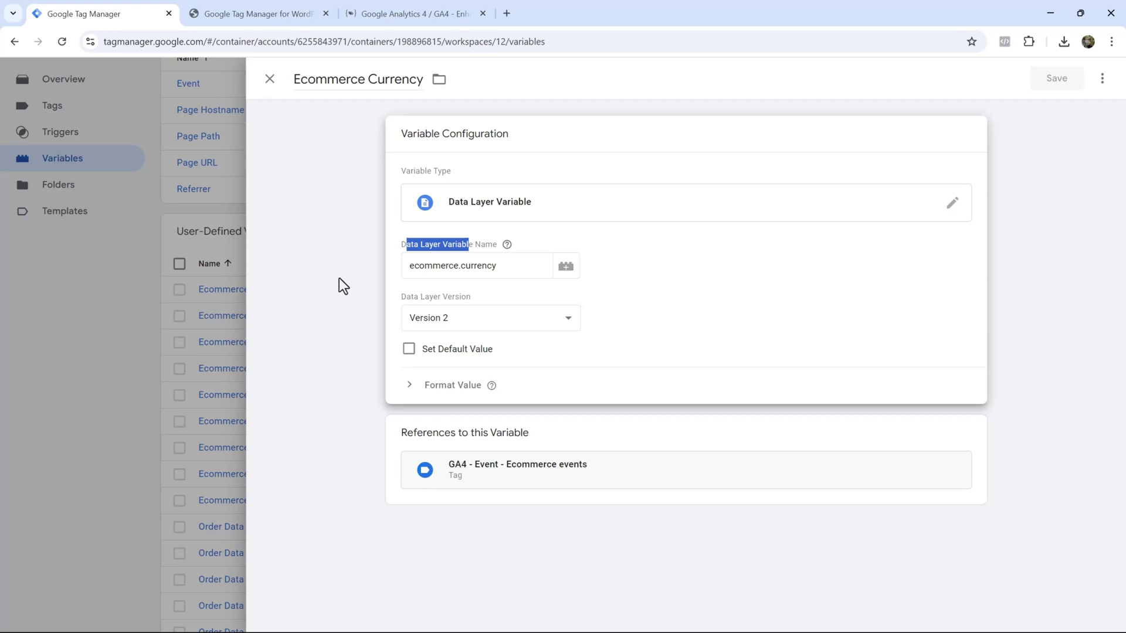
pyautogui.moveTo(502, 266); pyautogui.dragTo(399, 270)
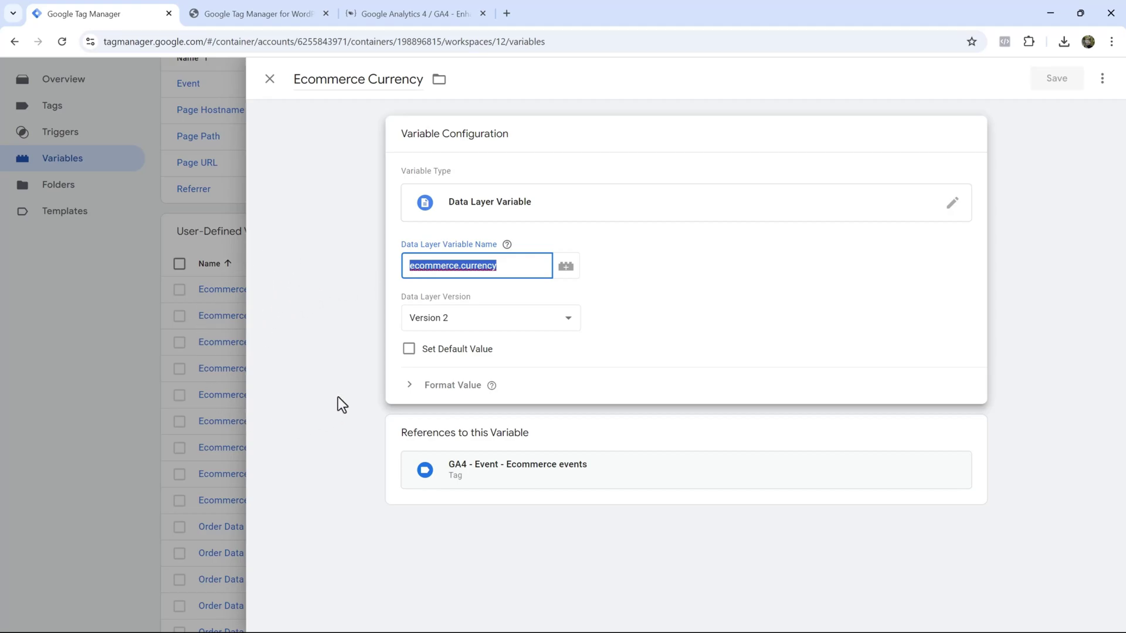
pyautogui.click(203, 406)
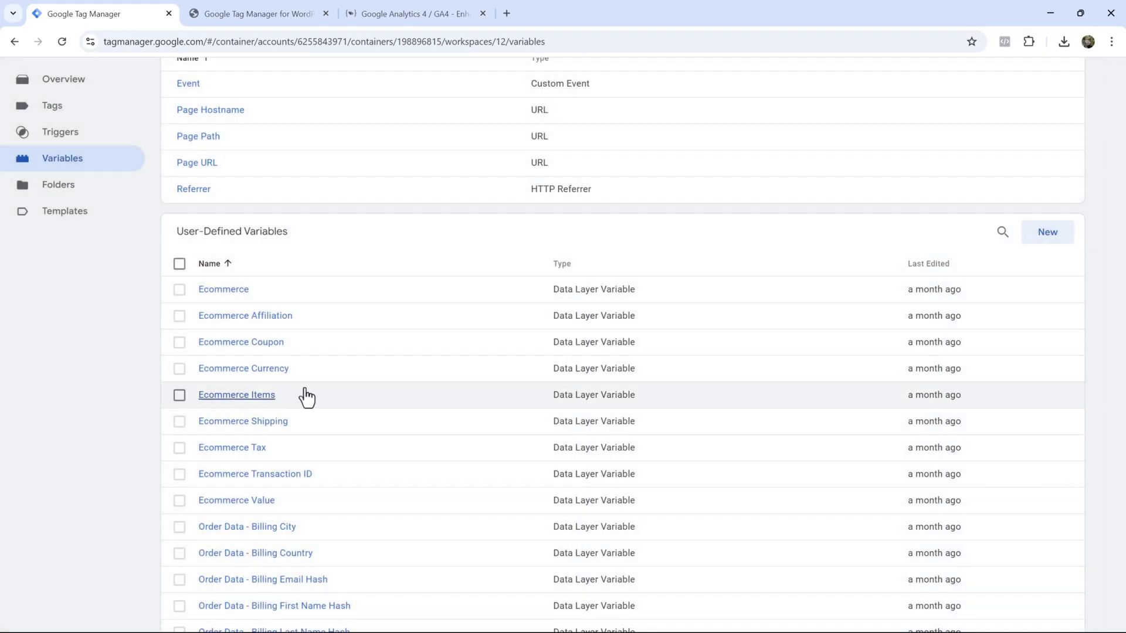
pyautogui.scroll(3, 303, 394)
pyautogui.click(83, 247)
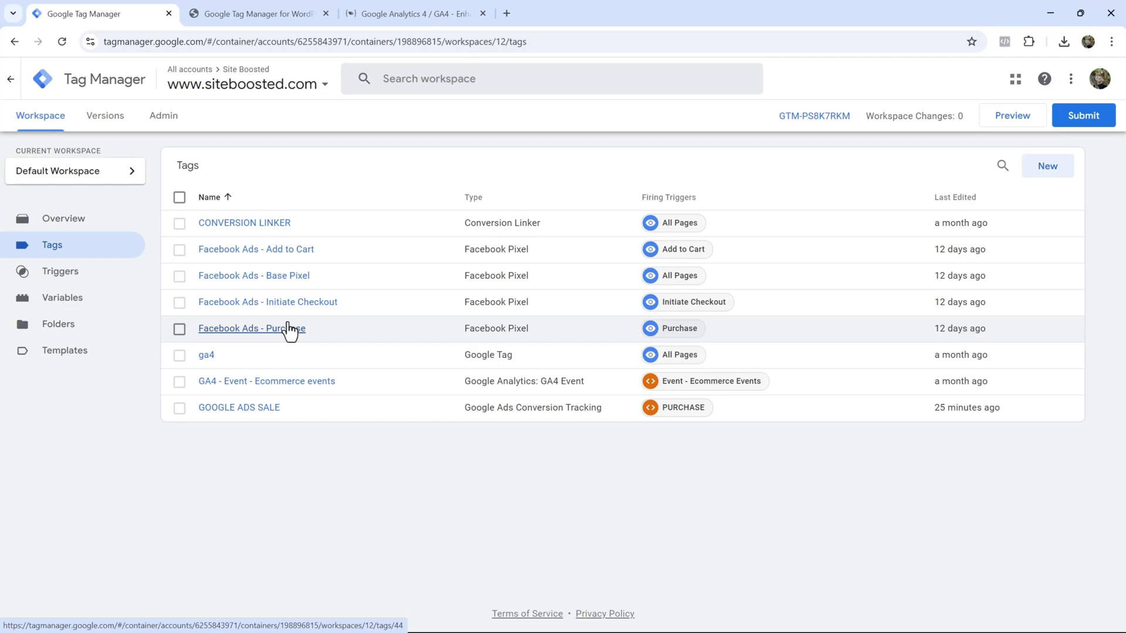
# Step: In the Facebook Ads - Purchase tag's Object Properties, clear the fixed value 100 and currency USD
pyautogui.click(289, 329)
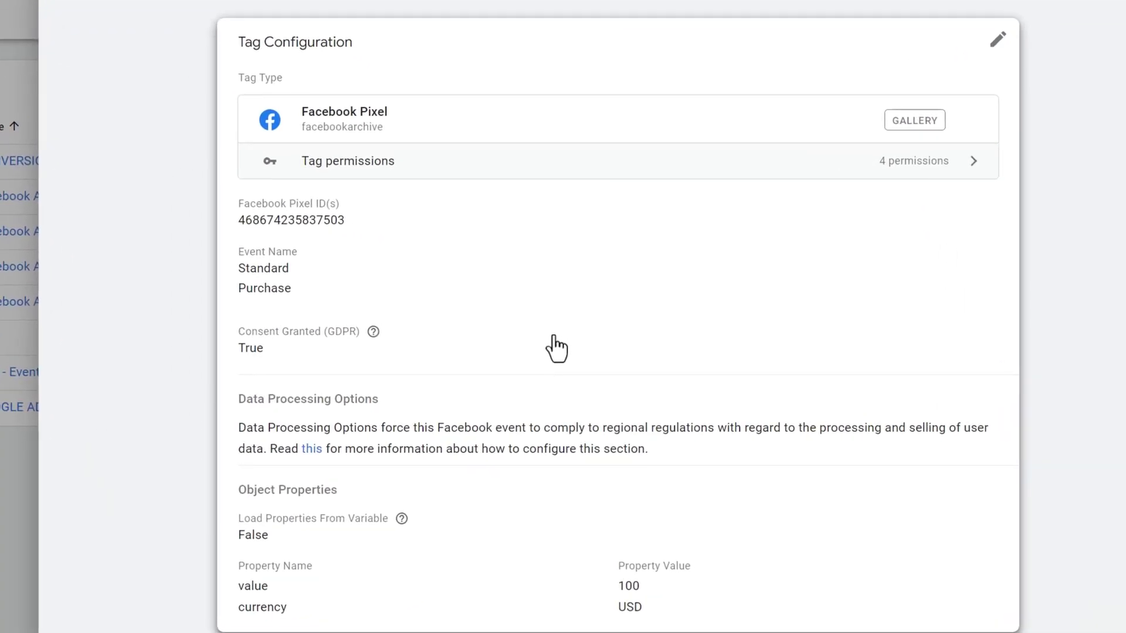
pyautogui.click(627, 360)
pyautogui.scroll(-3, 627, 451)
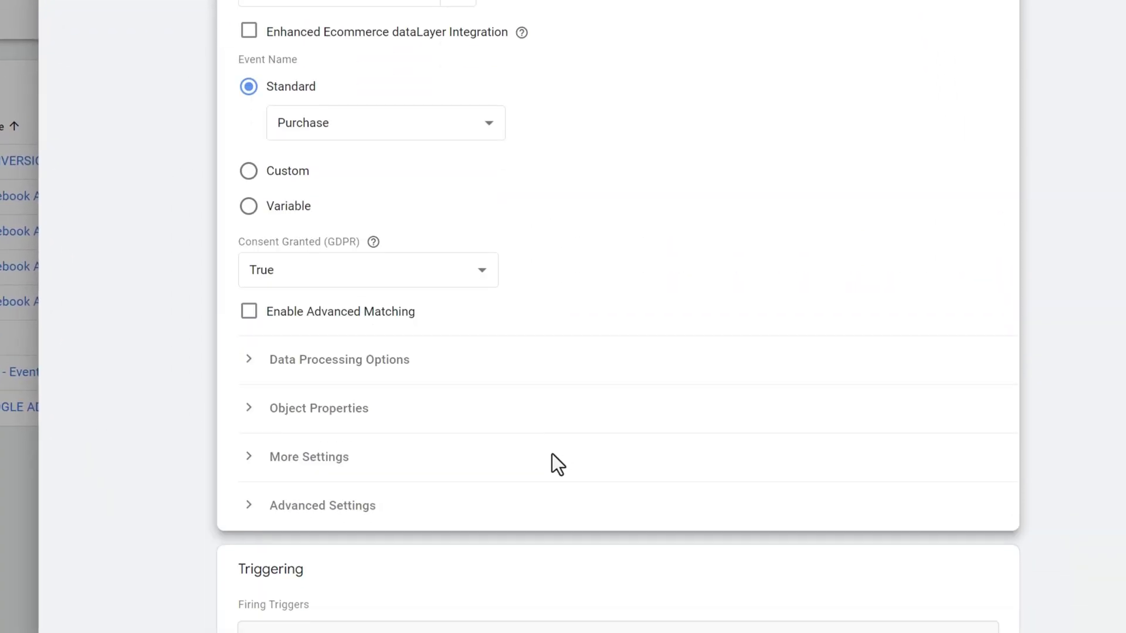
pyautogui.click(317, 409)
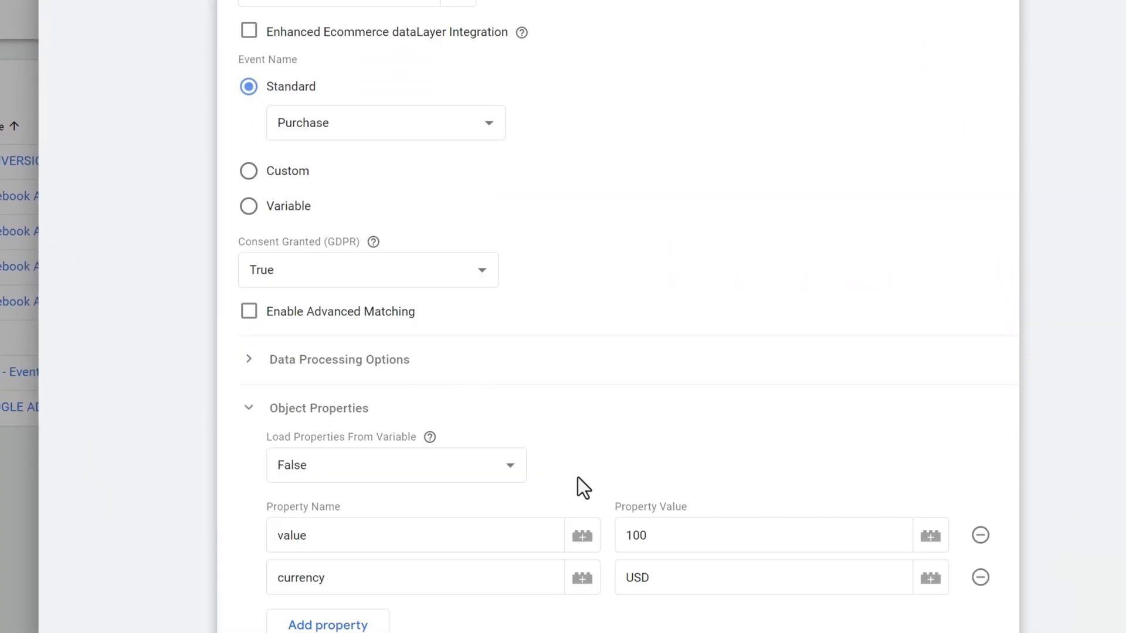
pyautogui.scroll(-2, 586, 469)
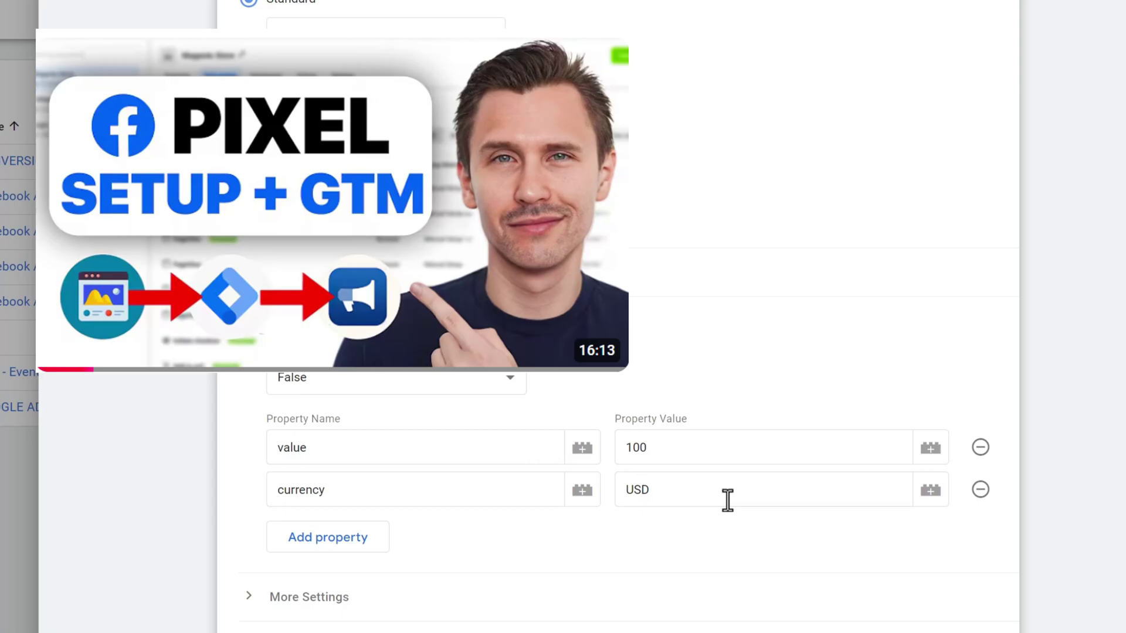
pyautogui.scroll(-2, 658, 490)
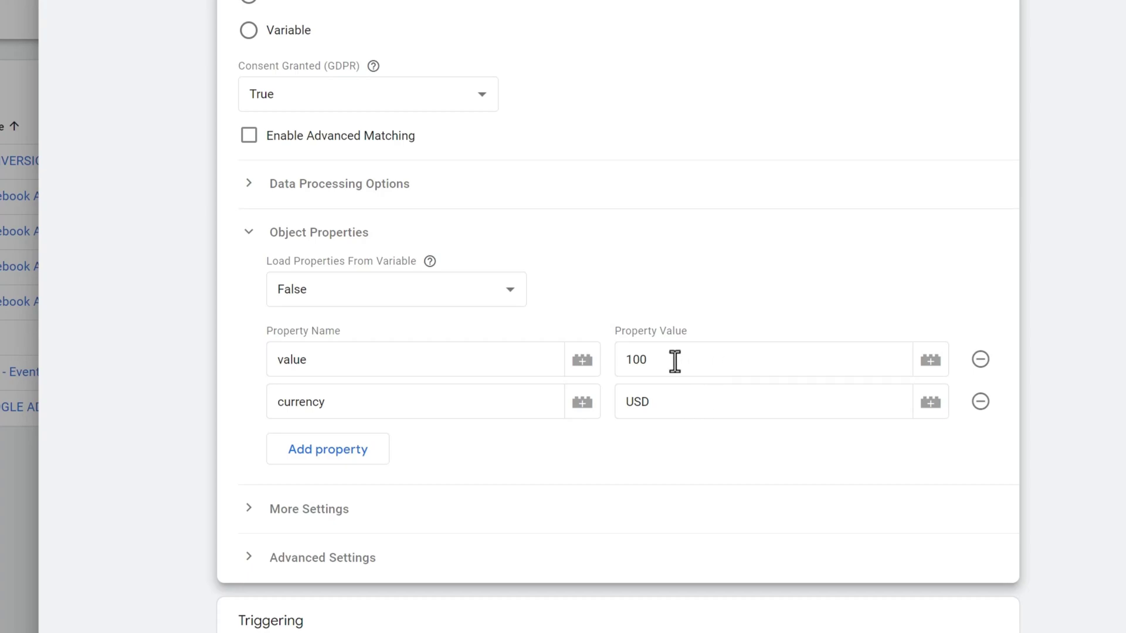
pyautogui.moveTo(666, 360); pyautogui.dragTo(620, 363)
pyautogui.press('BackSpace')
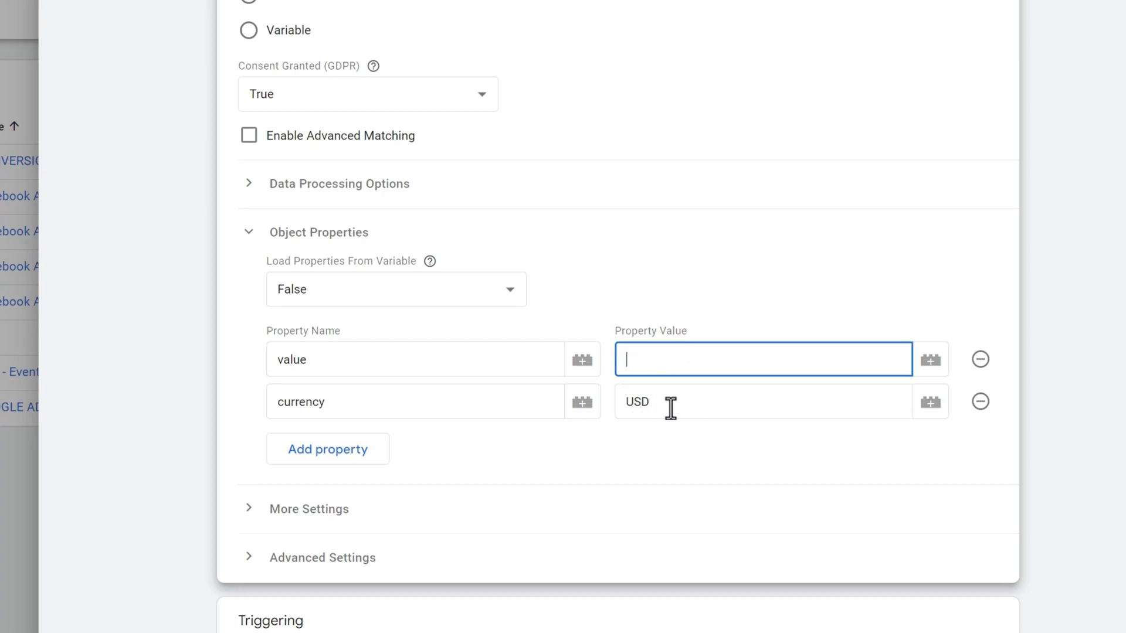
pyautogui.moveTo(706, 402); pyautogui.dragTo(626, 402)
pyautogui.press('BackSpace')
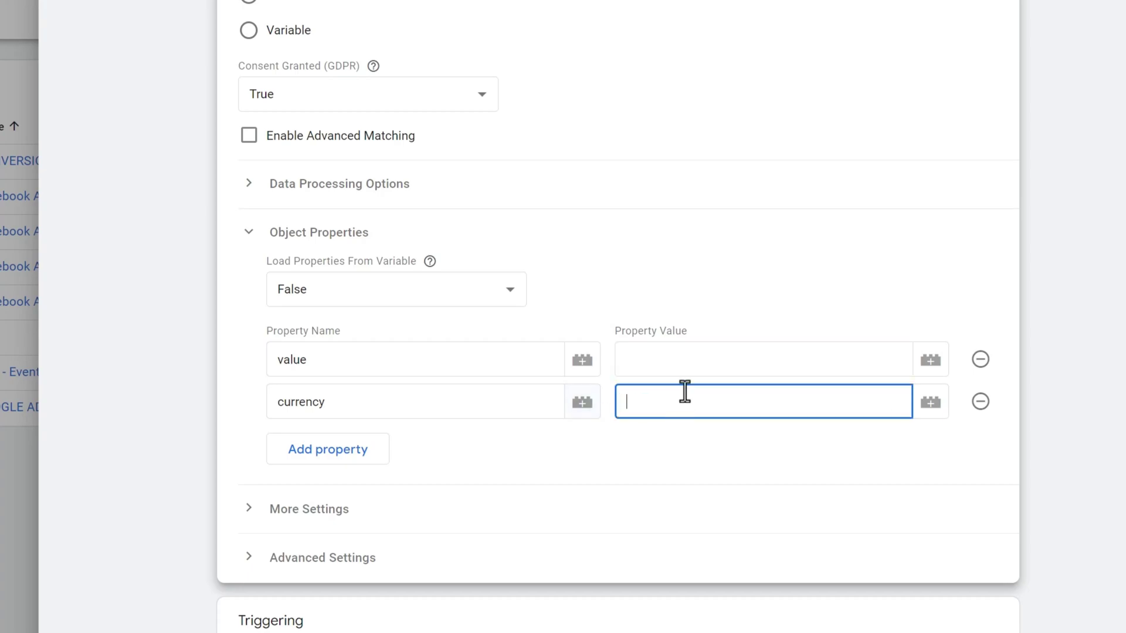
# Step: Set value to {{Ecommerce Value}} and currency to {{Ecommerce Currency}}, then save the tag
pyautogui.click(930, 360)
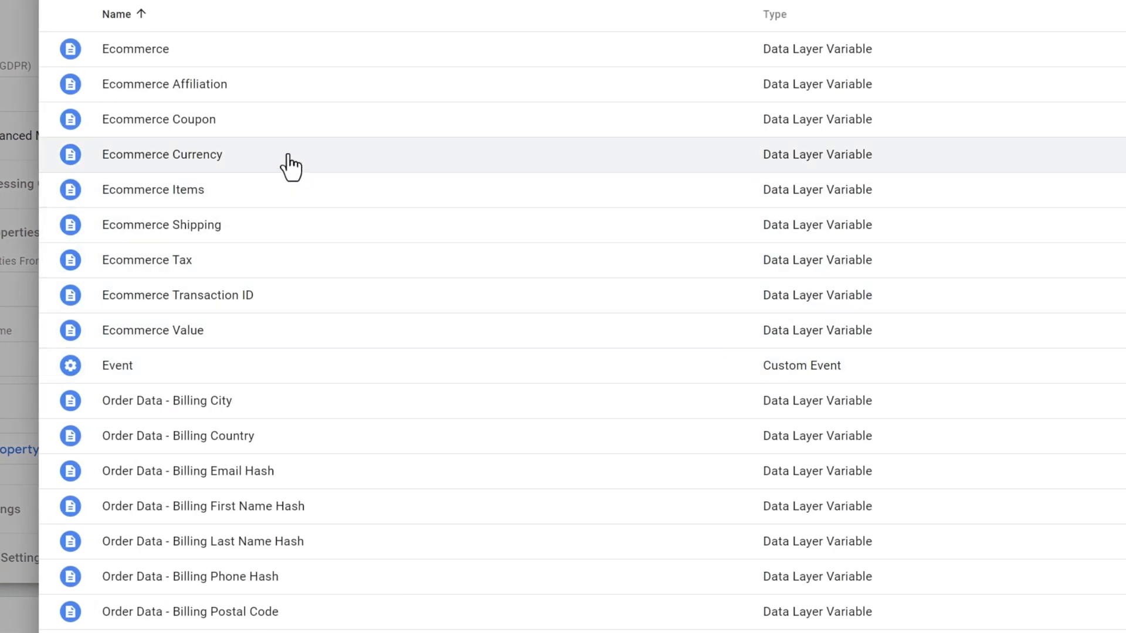
pyautogui.click(227, 343)
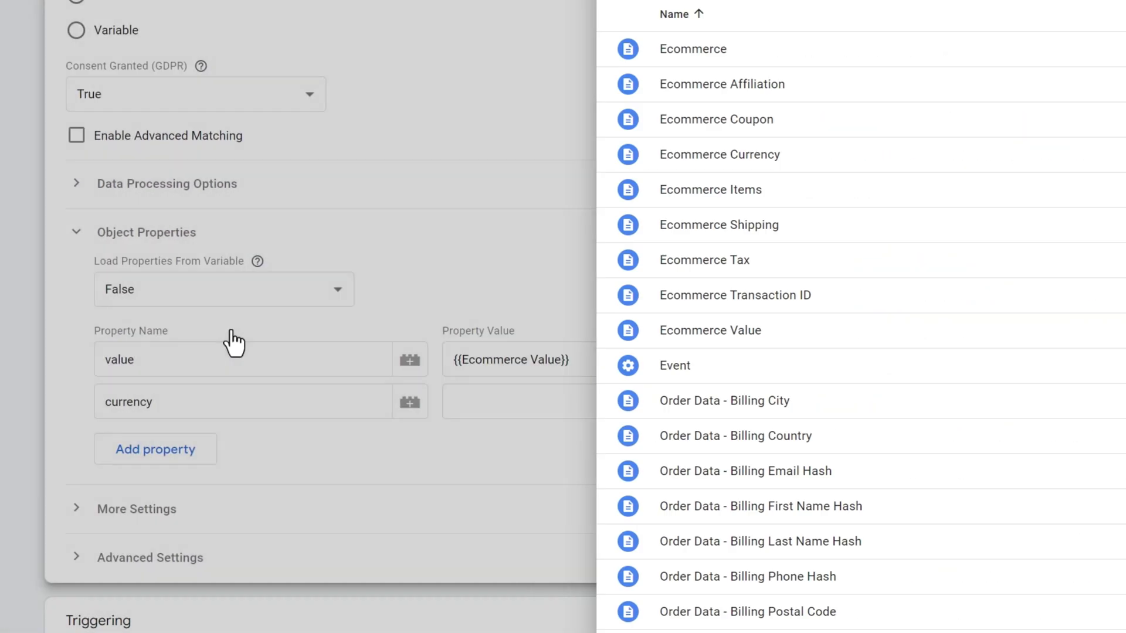
pyautogui.click(930, 405)
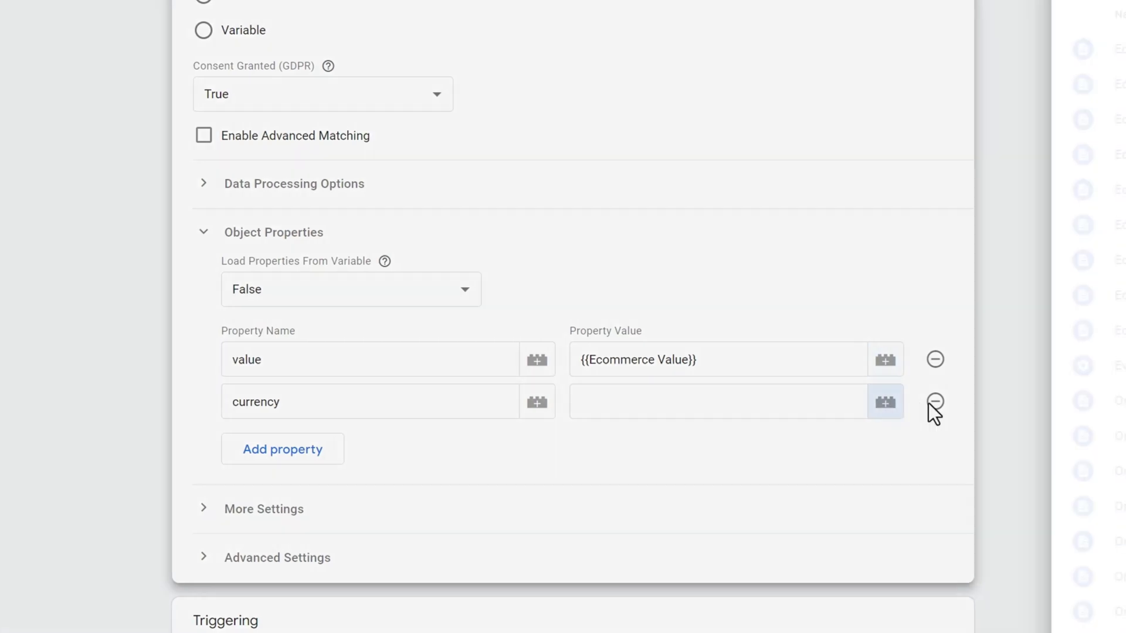
pyautogui.click(223, 156)
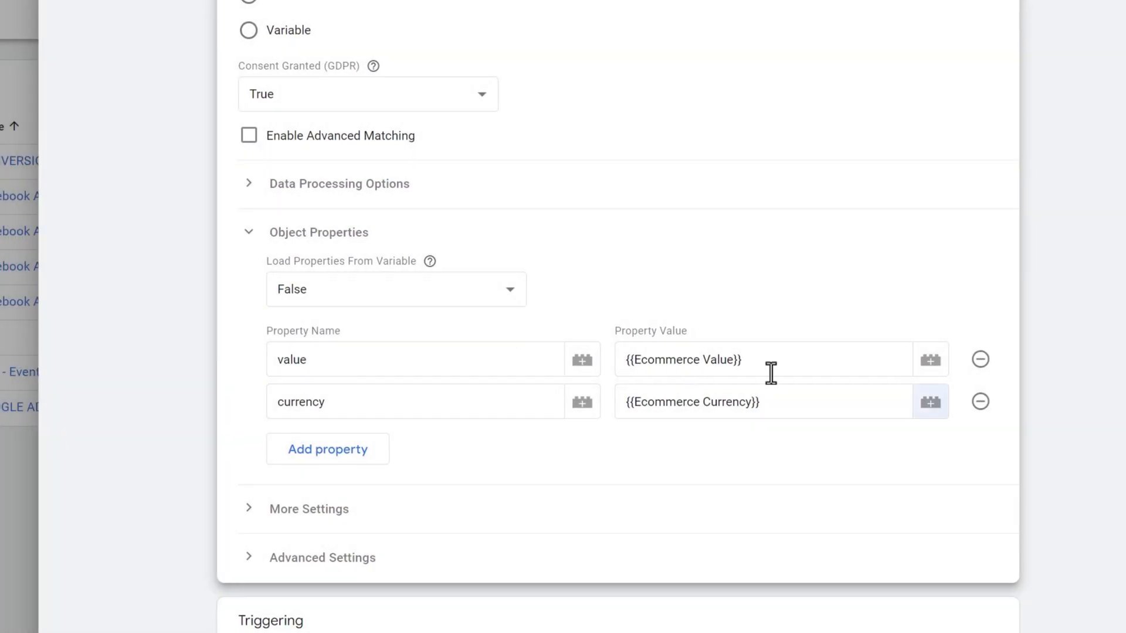
pyautogui.click(1054, 82)
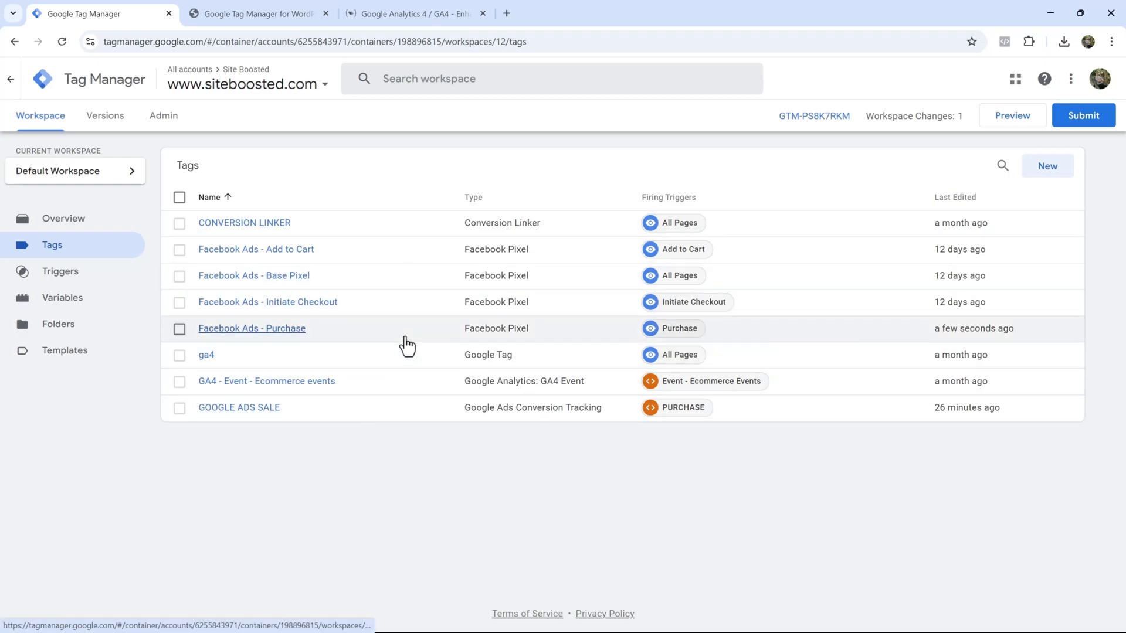
# Step: Set GOOGLE ADS SALE's Conversion Value to {{Ecommerce Value}} and Currency Code to {{Ecommerce Currency}}, then save
pyautogui.click(268, 409)
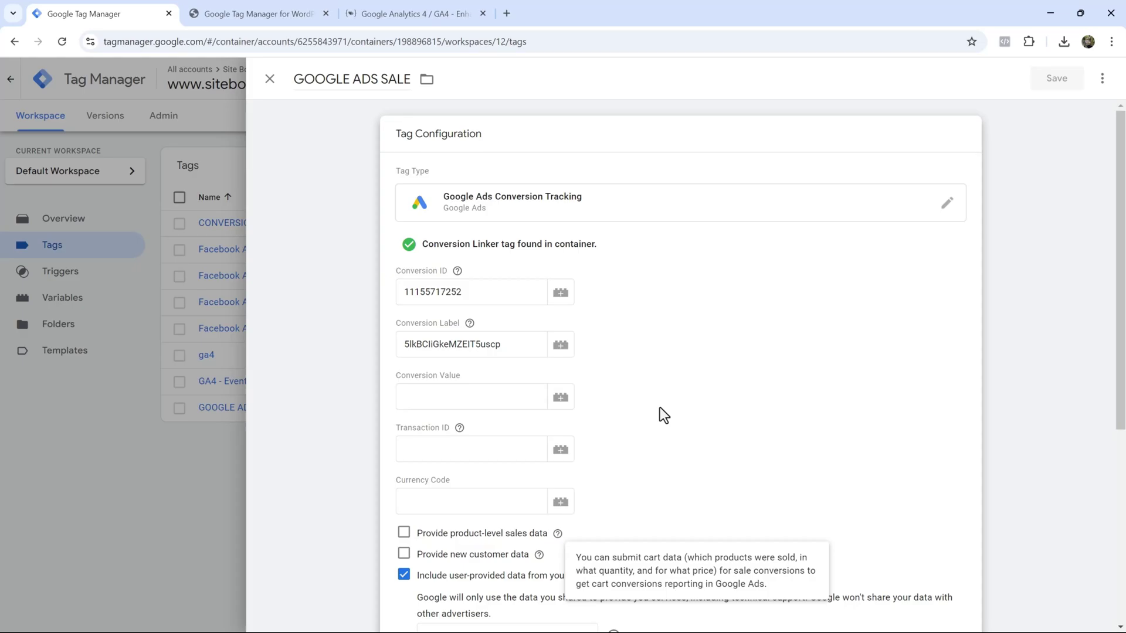
pyautogui.moveTo(459, 428)
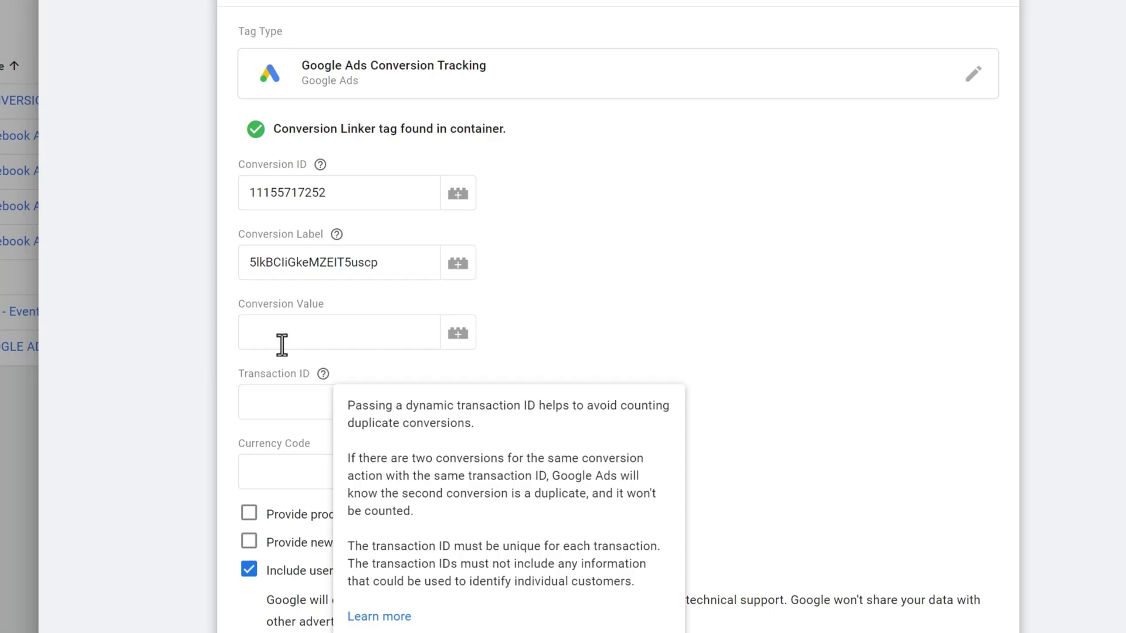
pyautogui.click(458, 339)
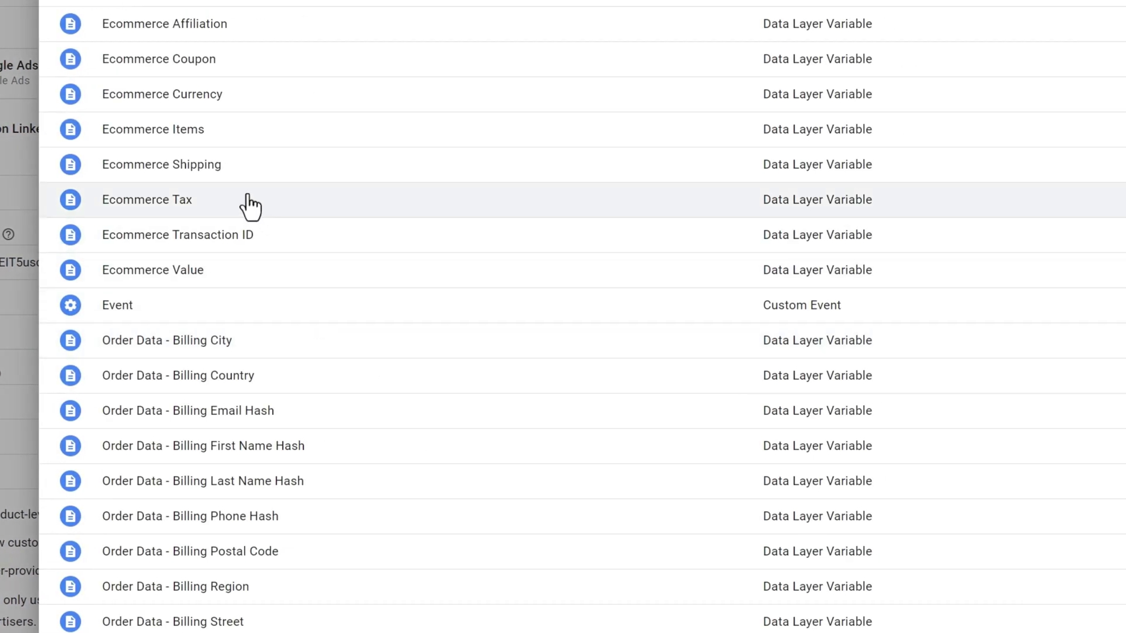
pyautogui.click(220, 271)
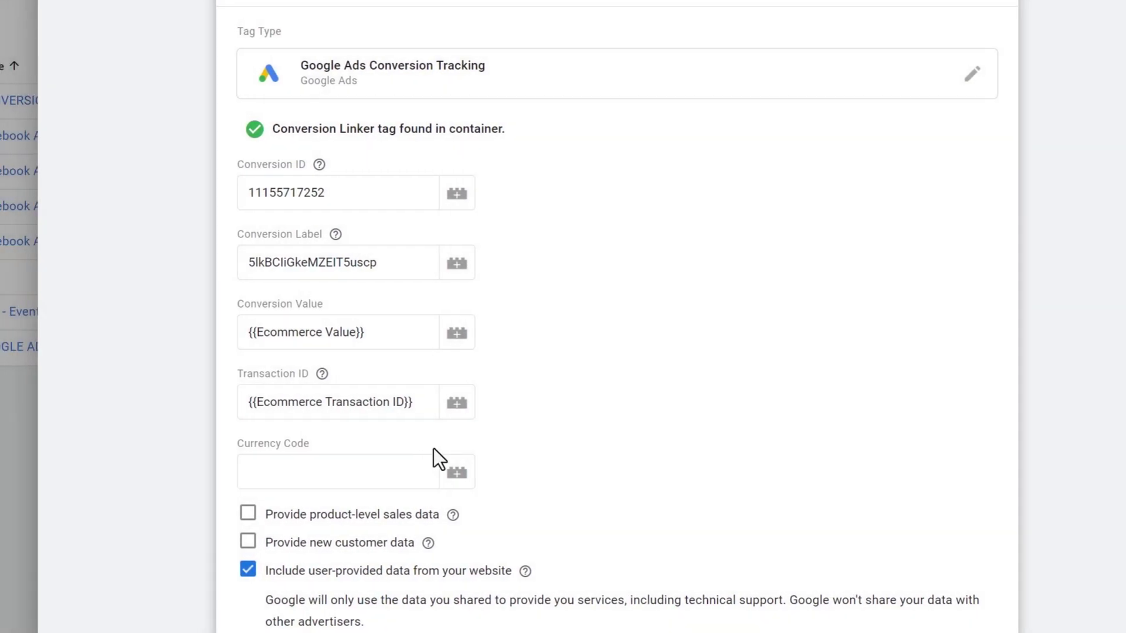
pyautogui.scroll(-2, 347, 350)
pyautogui.click(457, 386)
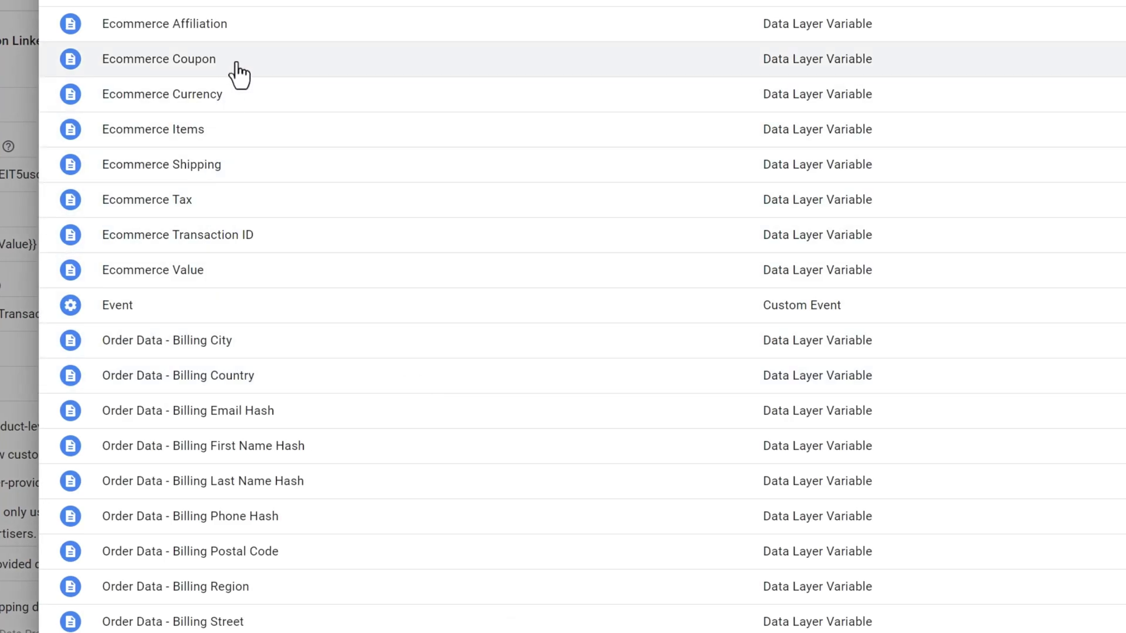
pyautogui.click(238, 95)
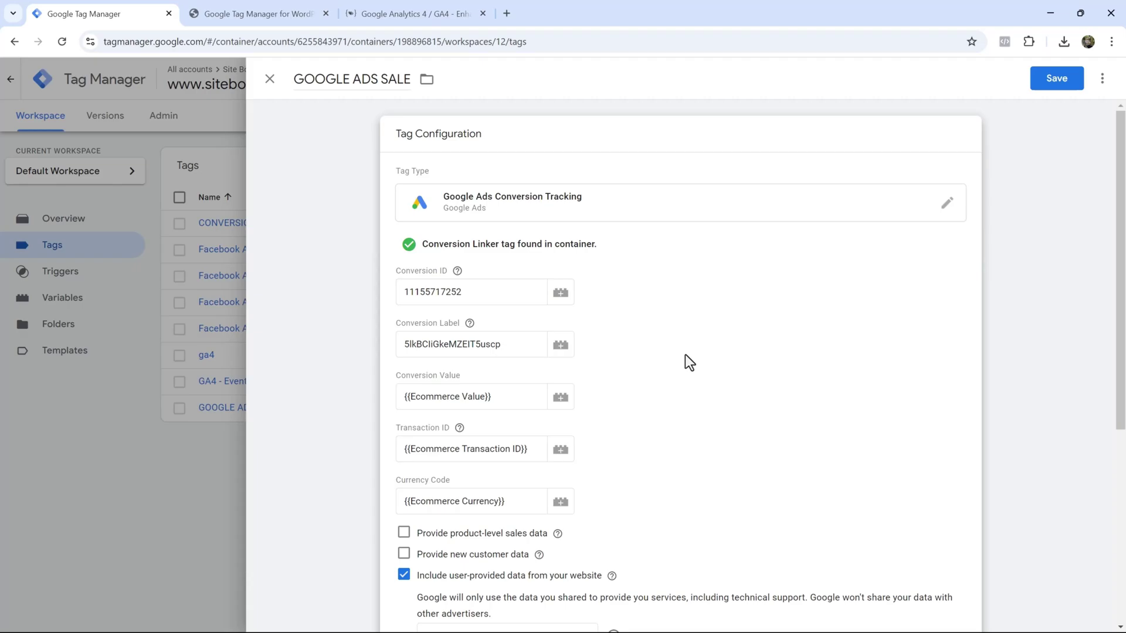
pyautogui.click(1050, 86)
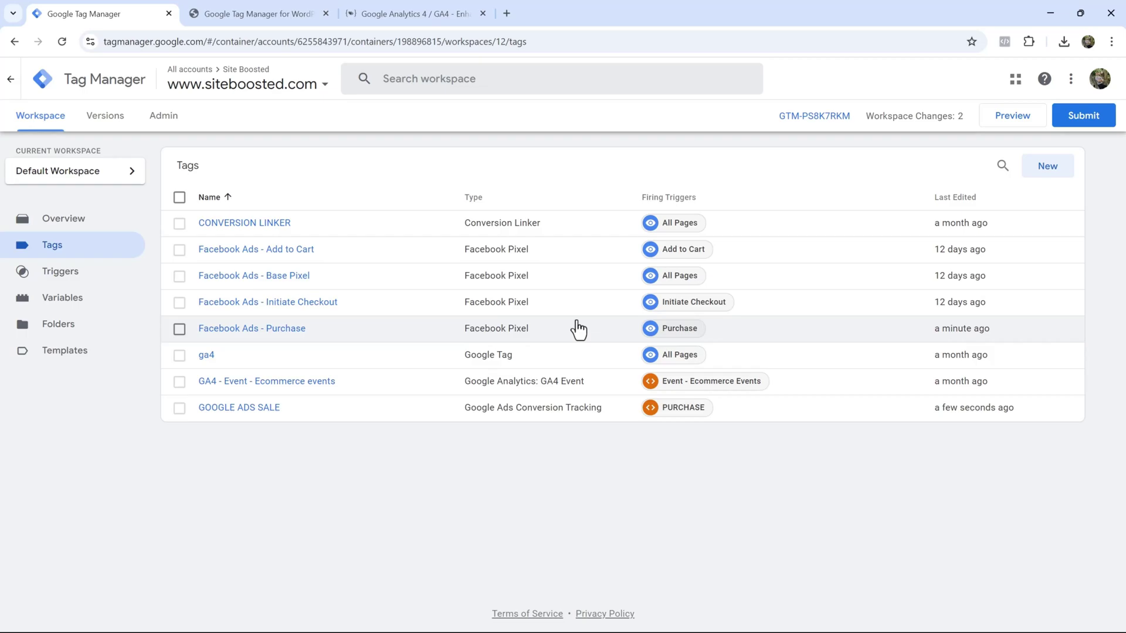
pyautogui.click(1007, 117)
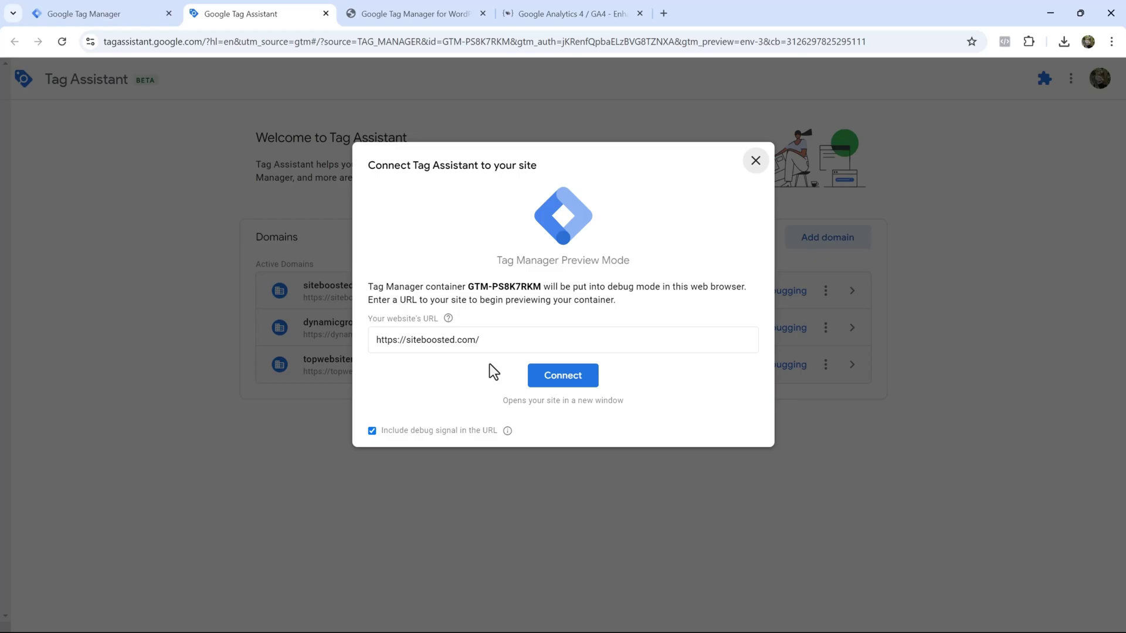
pyautogui.click(568, 375)
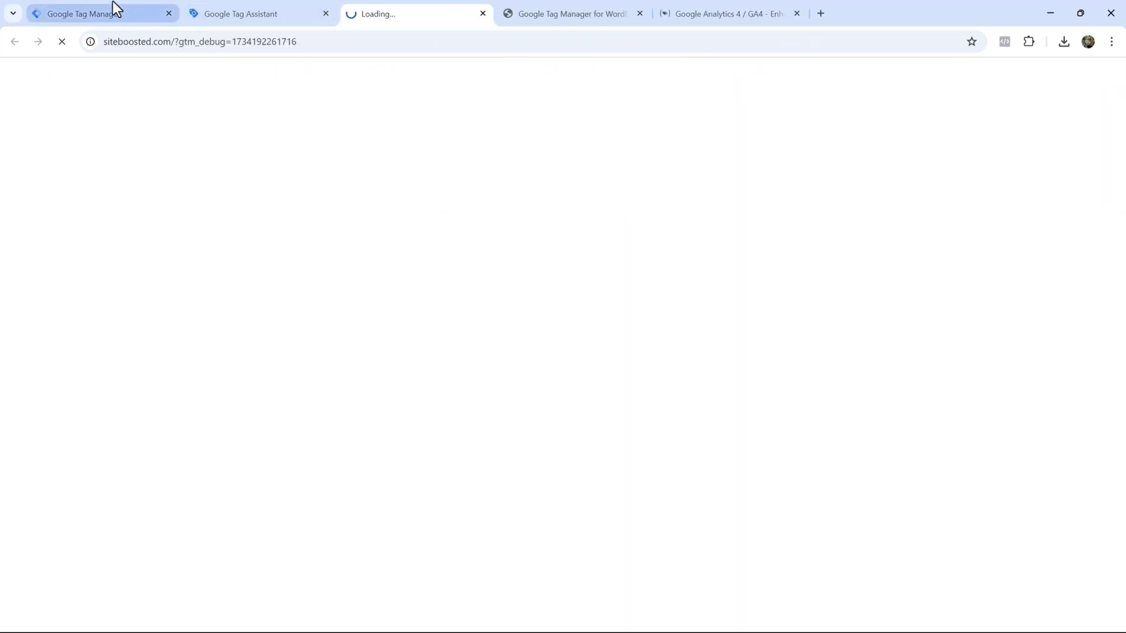
pyautogui.click(112, 12)
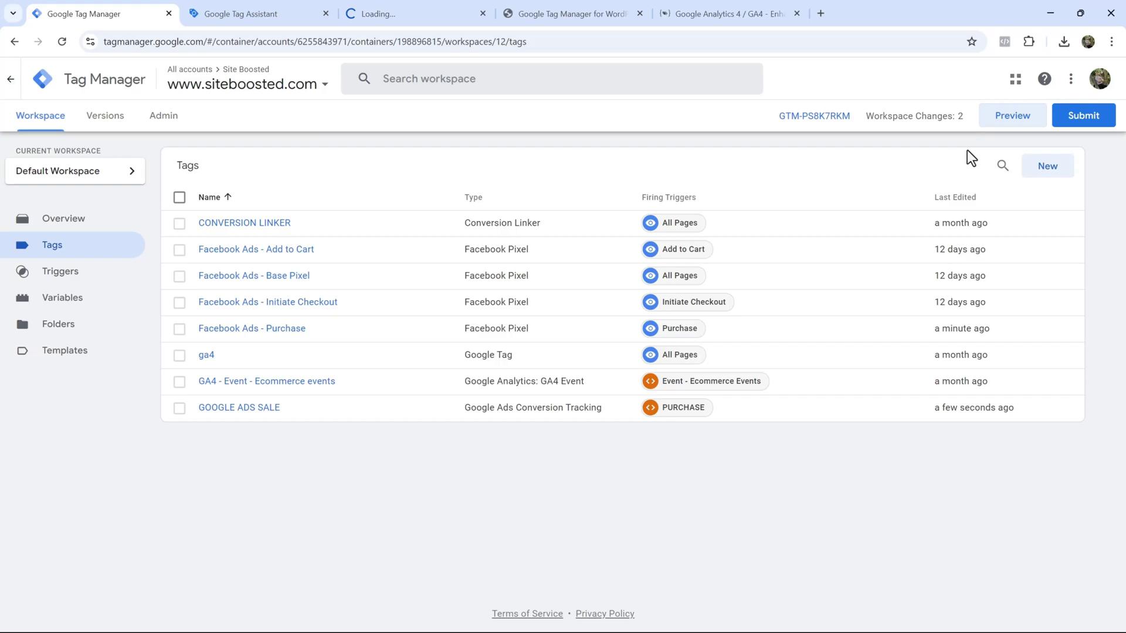
pyautogui.click(251, 11)
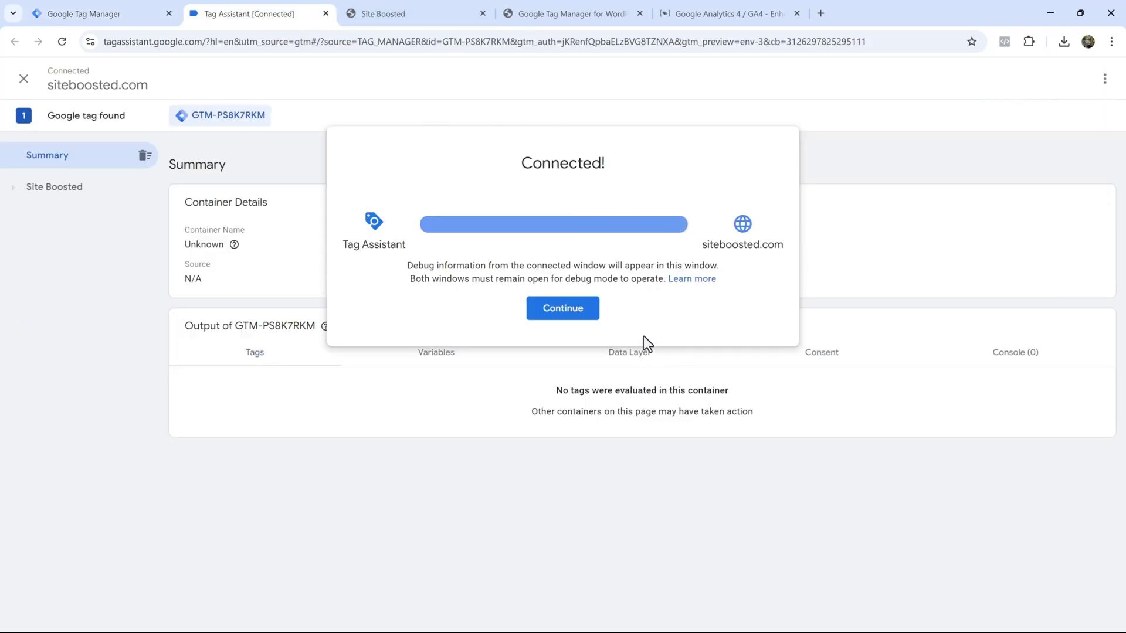
pyautogui.click(560, 310)
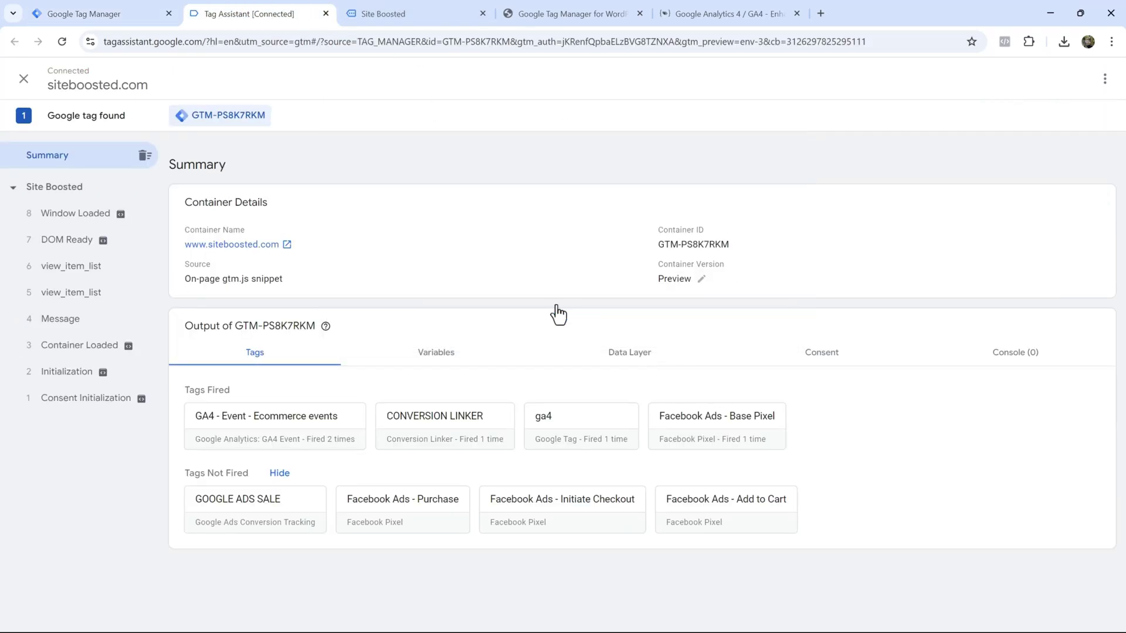
pyautogui.click(403, 9)
# Step: Dismiss the Tag Assistant notice and add Balancing Daily Cleanser to the cart
pyautogui.scroll(-8, 497, 439)
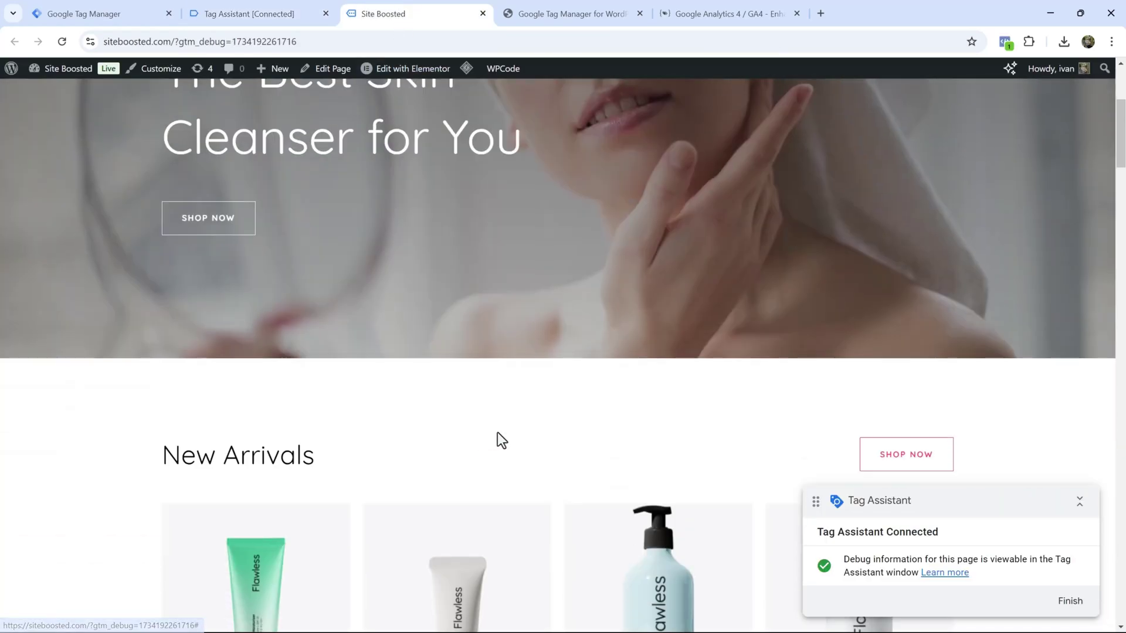
pyautogui.click(1082, 595)
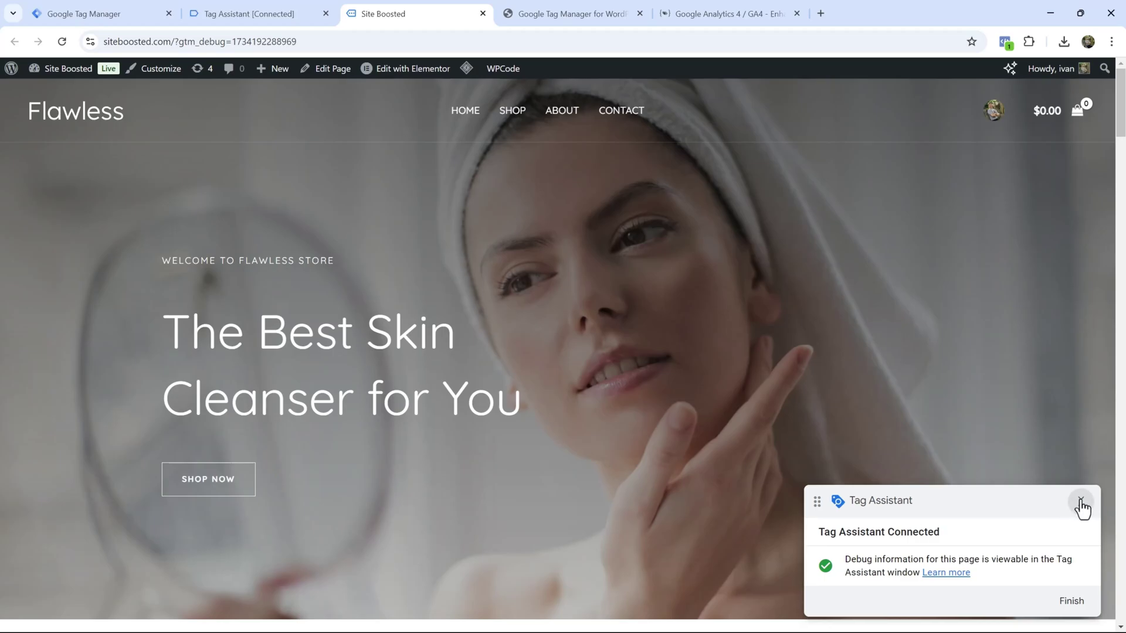
pyautogui.click(1081, 502)
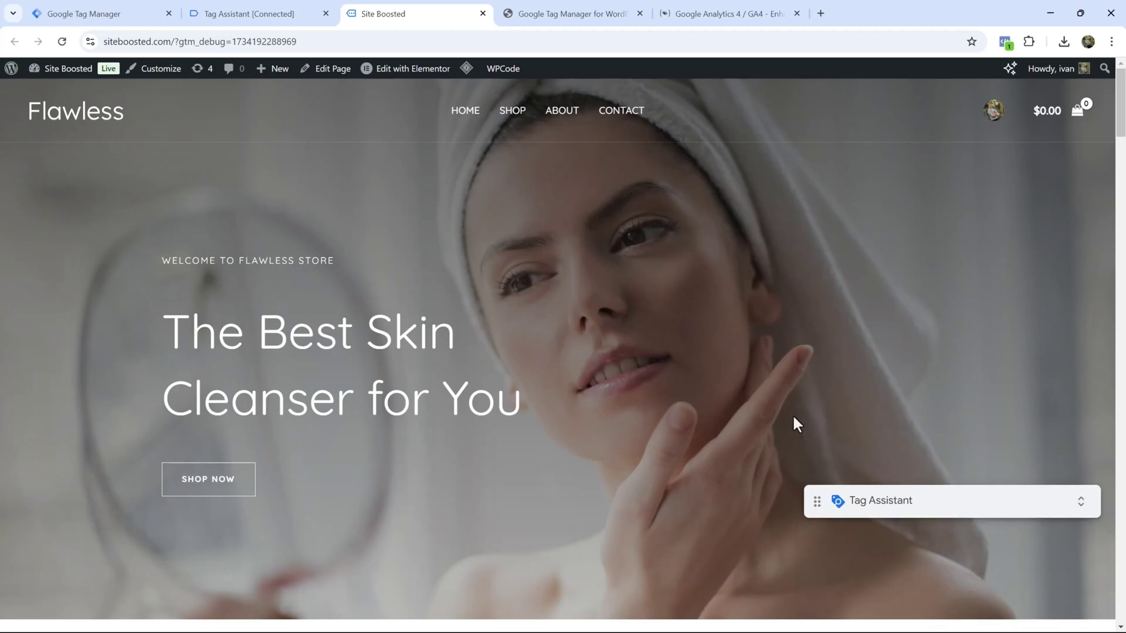
pyautogui.scroll(-1, 792, 419)
pyautogui.moveTo(905, 500); pyautogui.dragTo(922, 598)
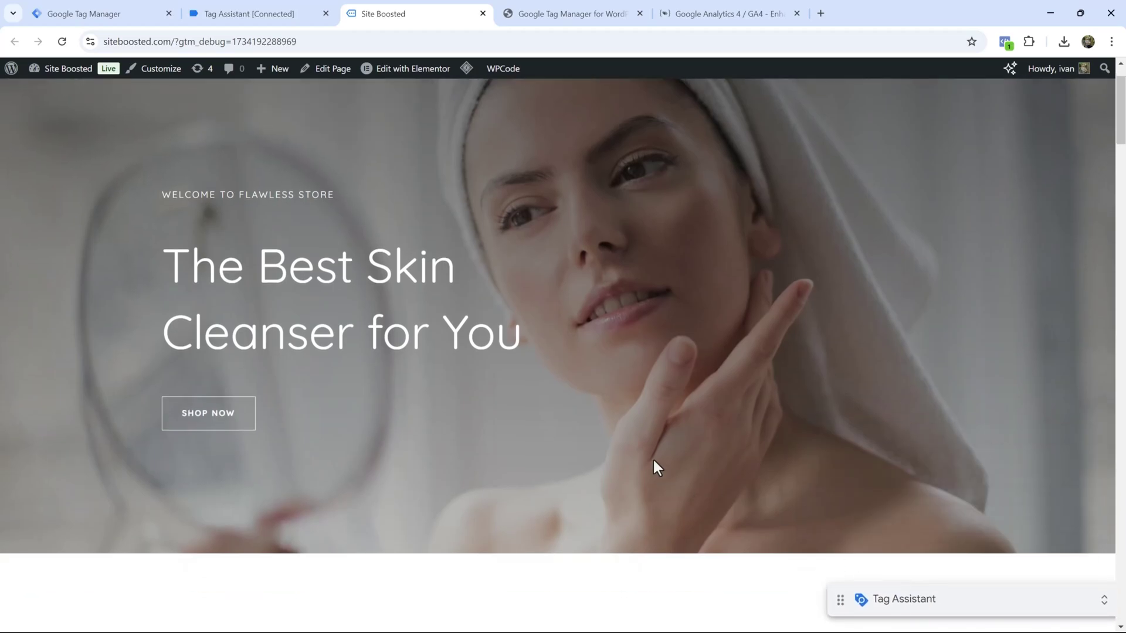
pyautogui.scroll(-9, 579, 332)
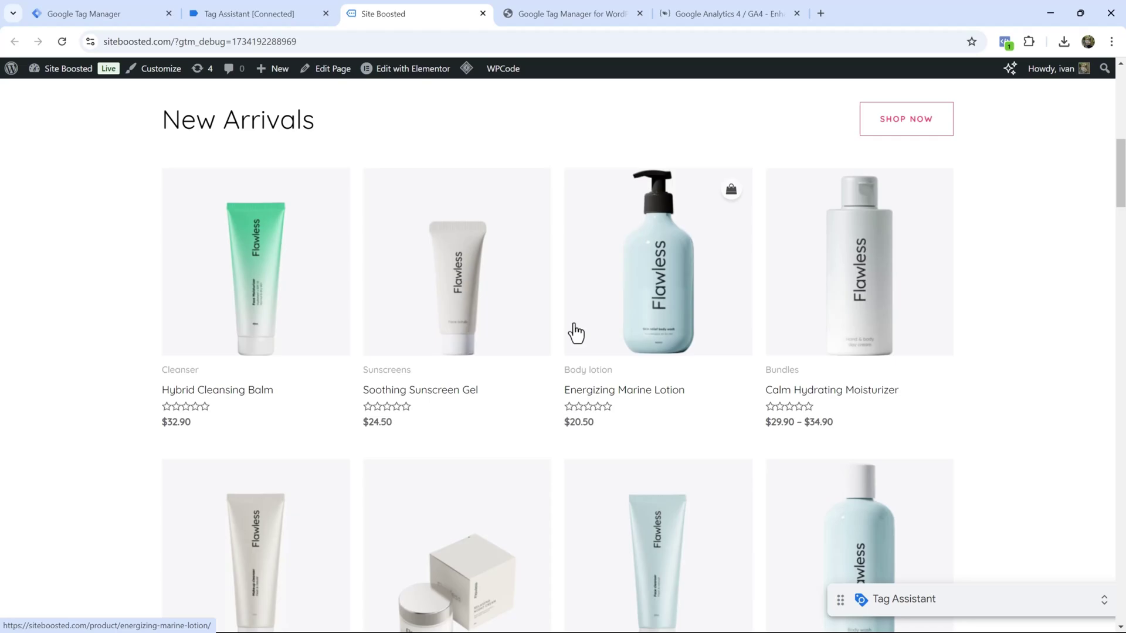
pyautogui.scroll(-4, 452, 371)
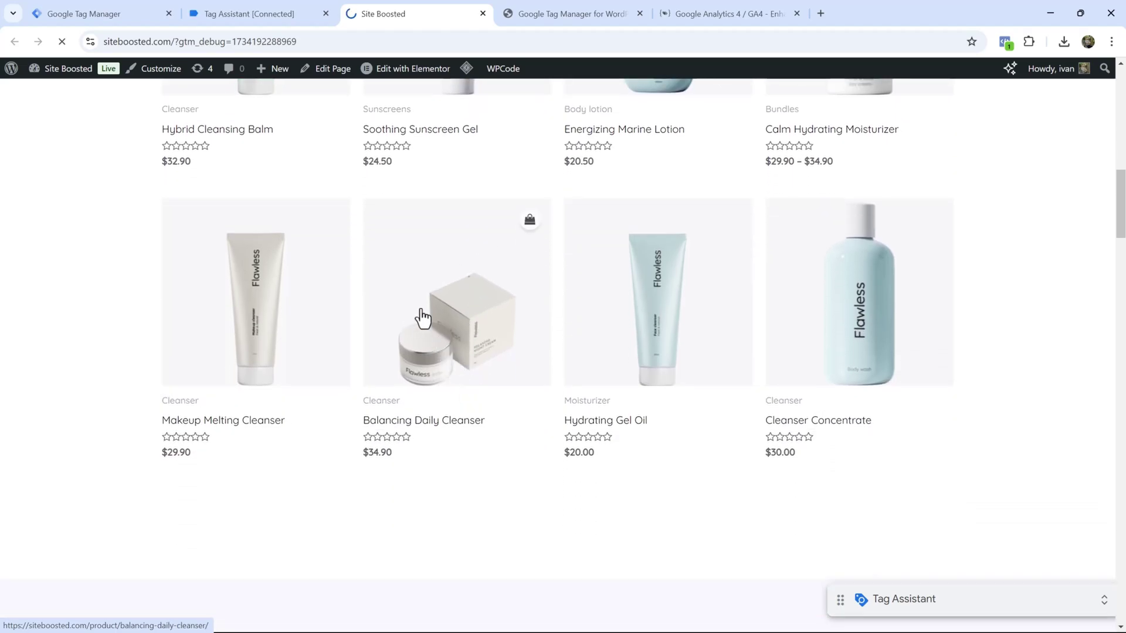
pyautogui.click(422, 318)
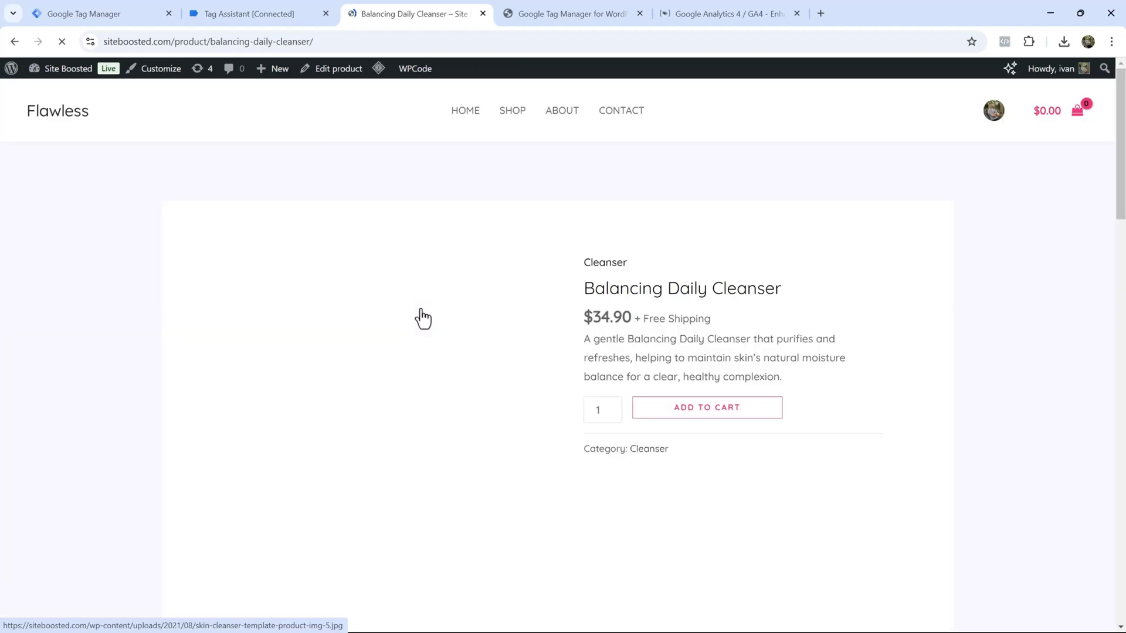
pyautogui.click(687, 412)
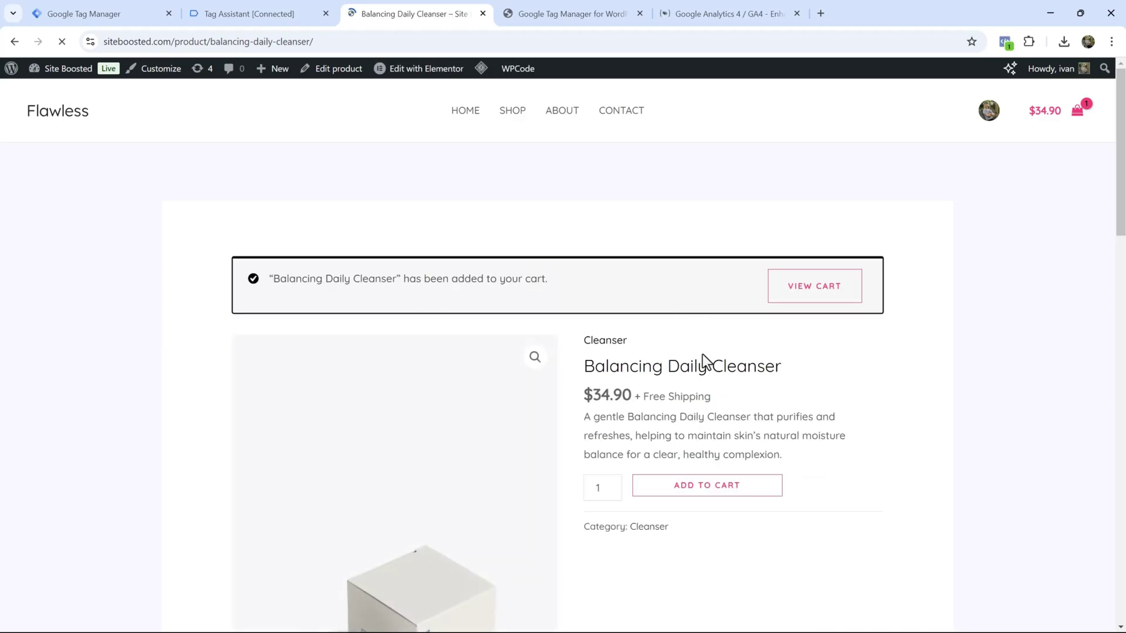
# Step: Add the Makeup Melting Cleanser to the cart as well
pyautogui.scroll(3, 540, 423)
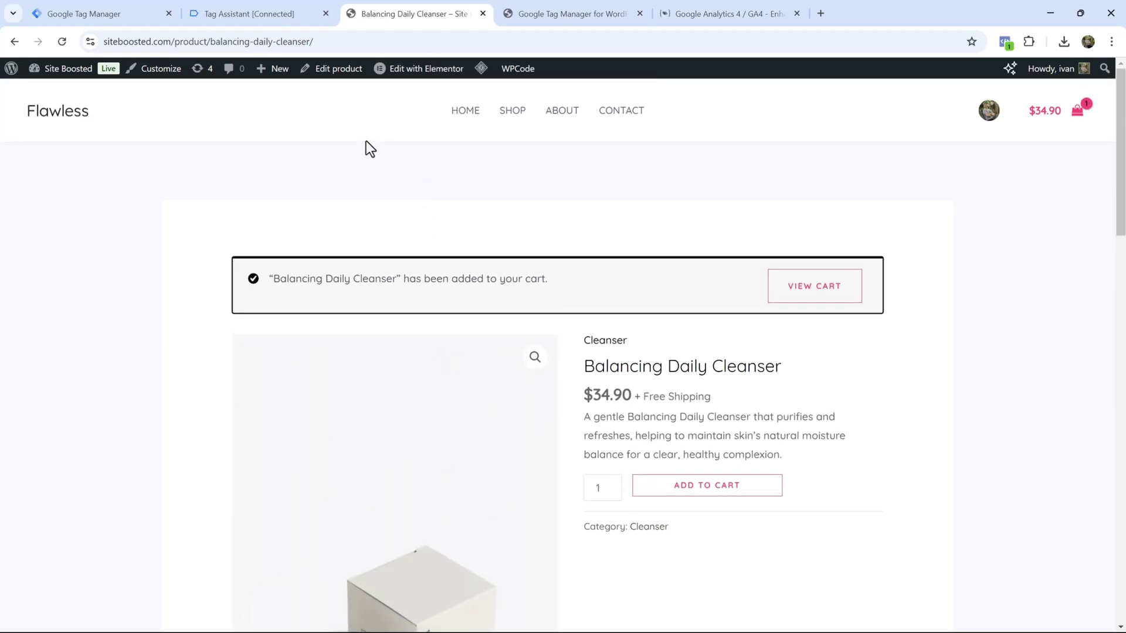
pyautogui.click(468, 113)
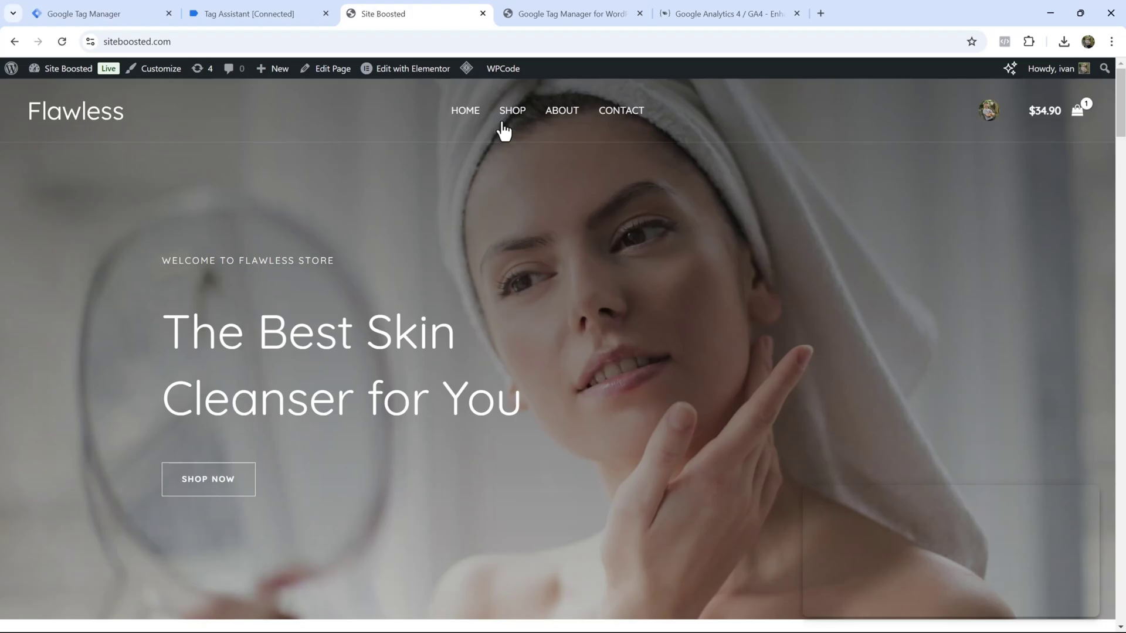
pyautogui.scroll(-10, 530, 291)
pyautogui.scroll(-3, 692, 316)
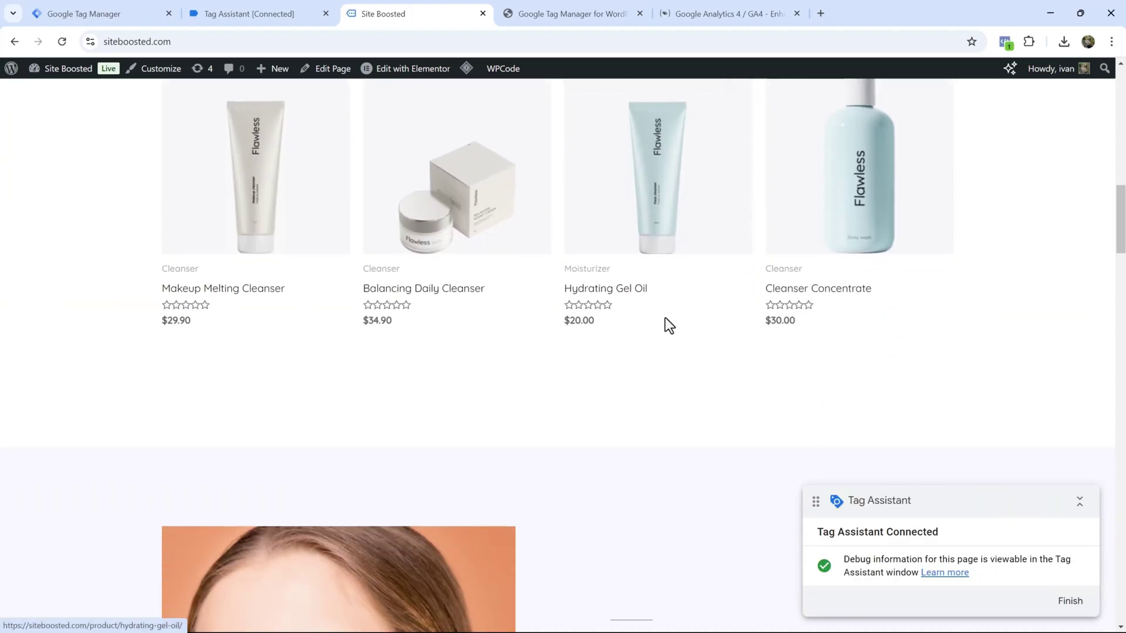
pyautogui.scroll(-3, 366, 364)
pyautogui.scroll(5, 375, 408)
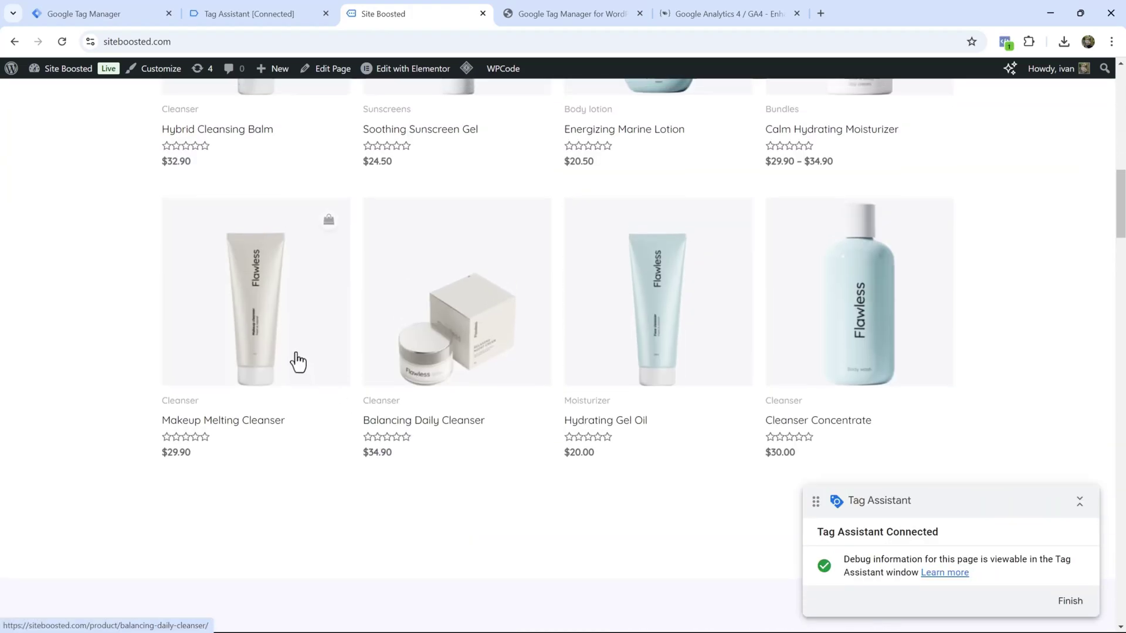
pyautogui.click(283, 345)
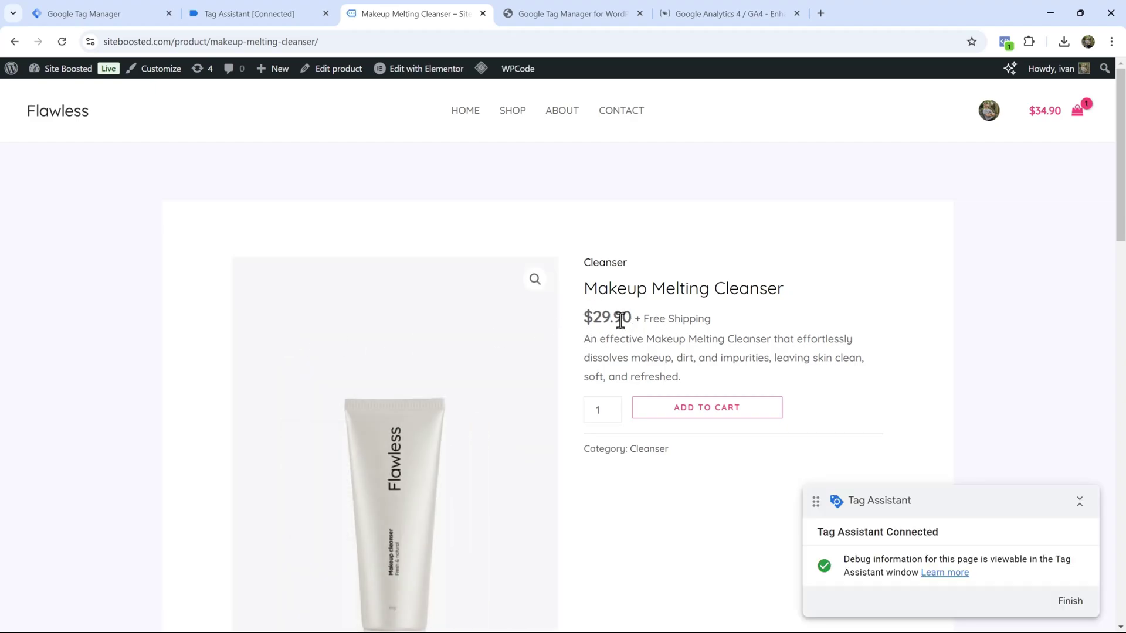
pyautogui.click(695, 409)
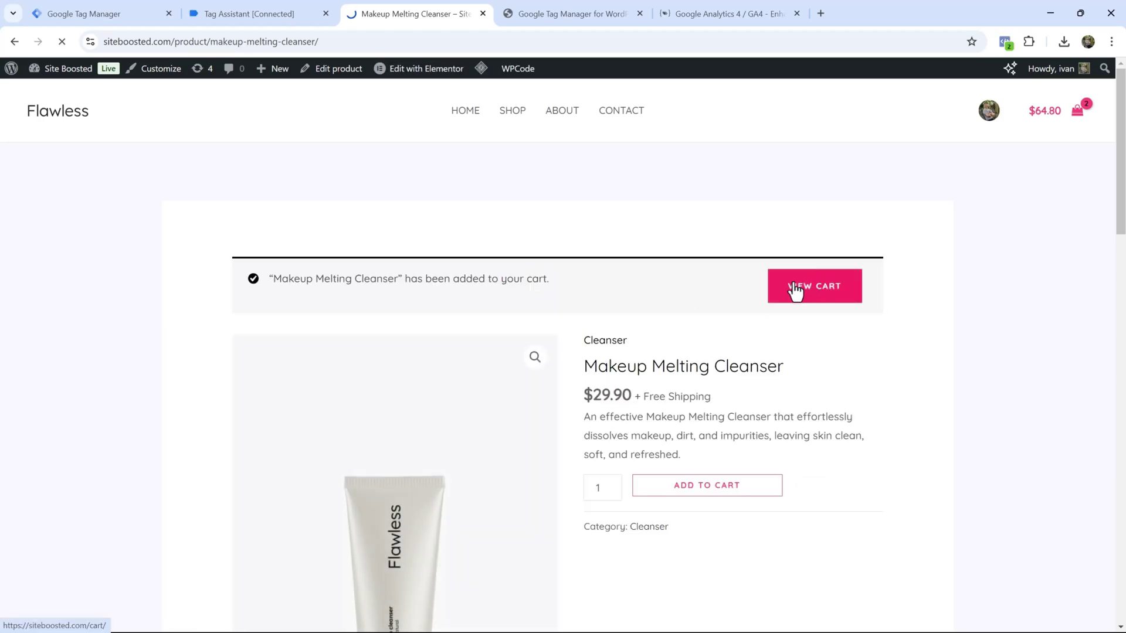
# Step: Check out the two-cleanser cart and place the $64.80 order
pyautogui.click(795, 291)
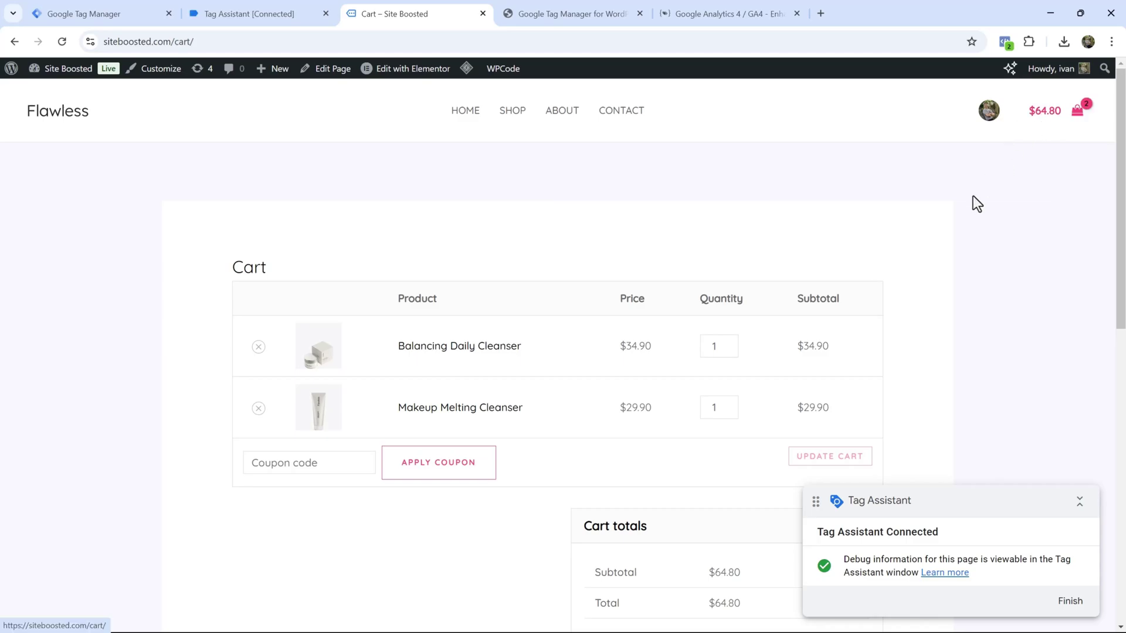
pyautogui.scroll(-3, 874, 276)
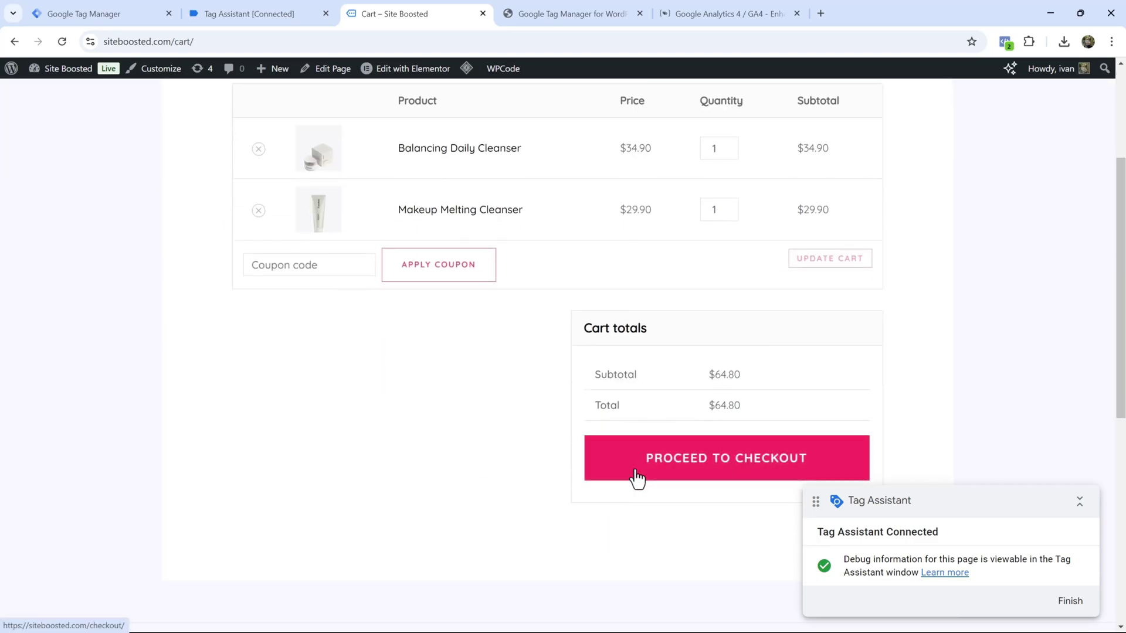
pyautogui.scroll(-7, 644, 322)
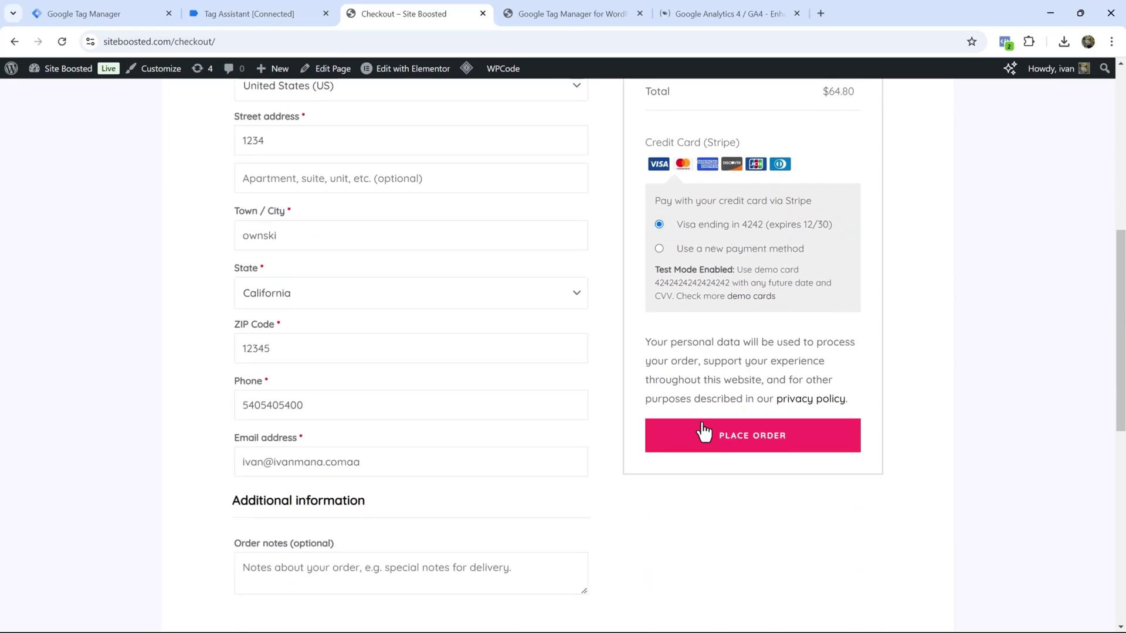
pyautogui.click(703, 434)
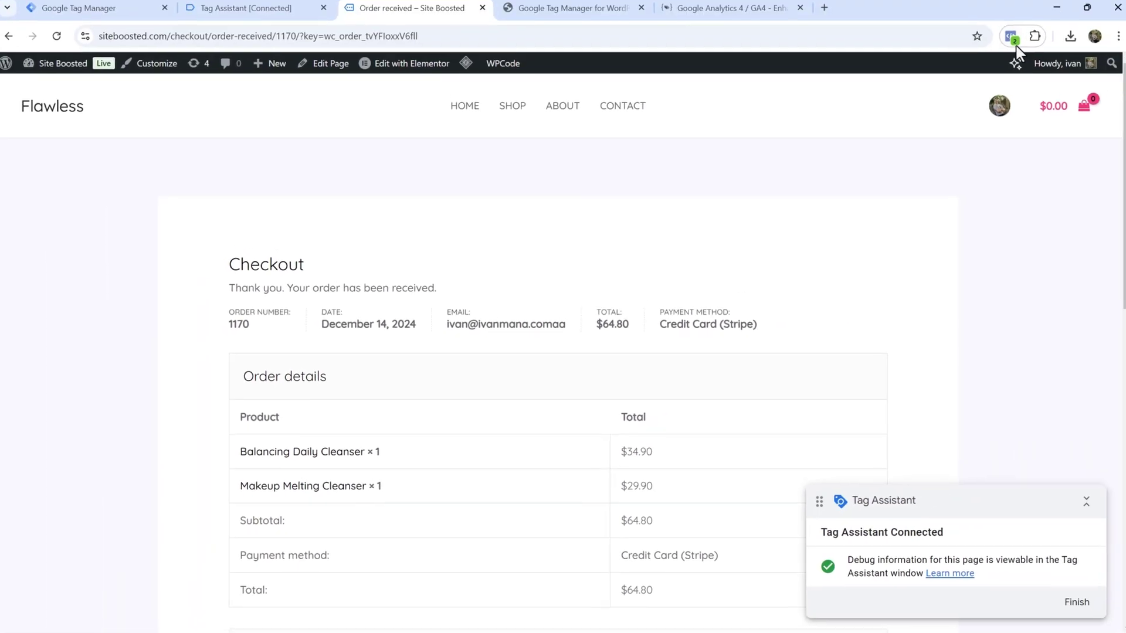
# Step: Confirm in Meta Pixel Helper that the Purchase event fired on the order-received page
pyautogui.click(1010, 37)
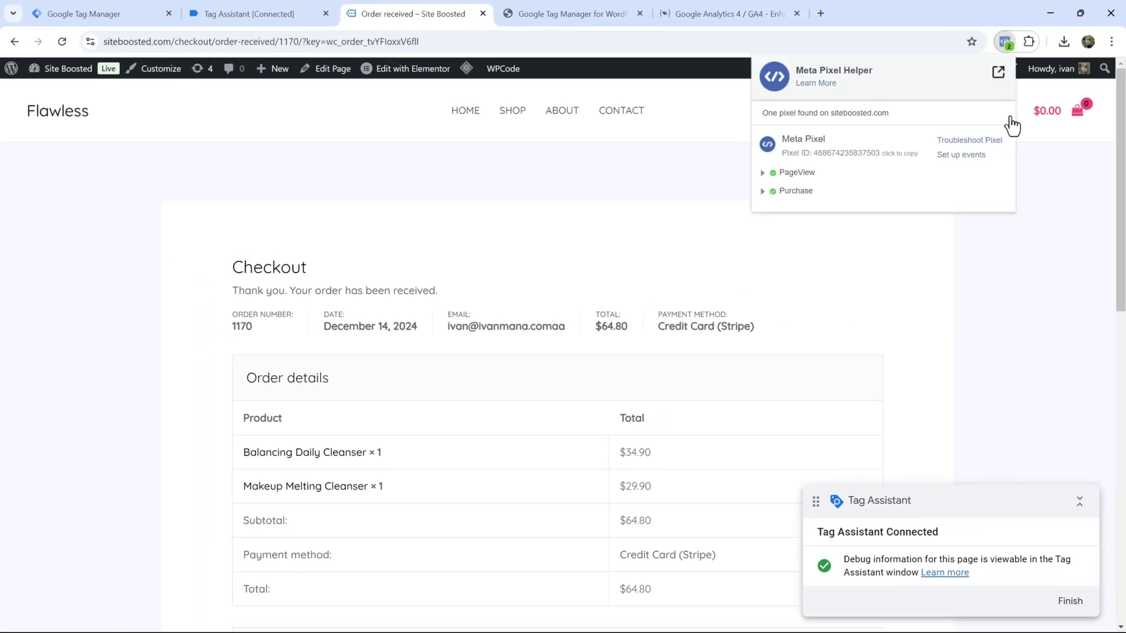
pyautogui.click(795, 192)
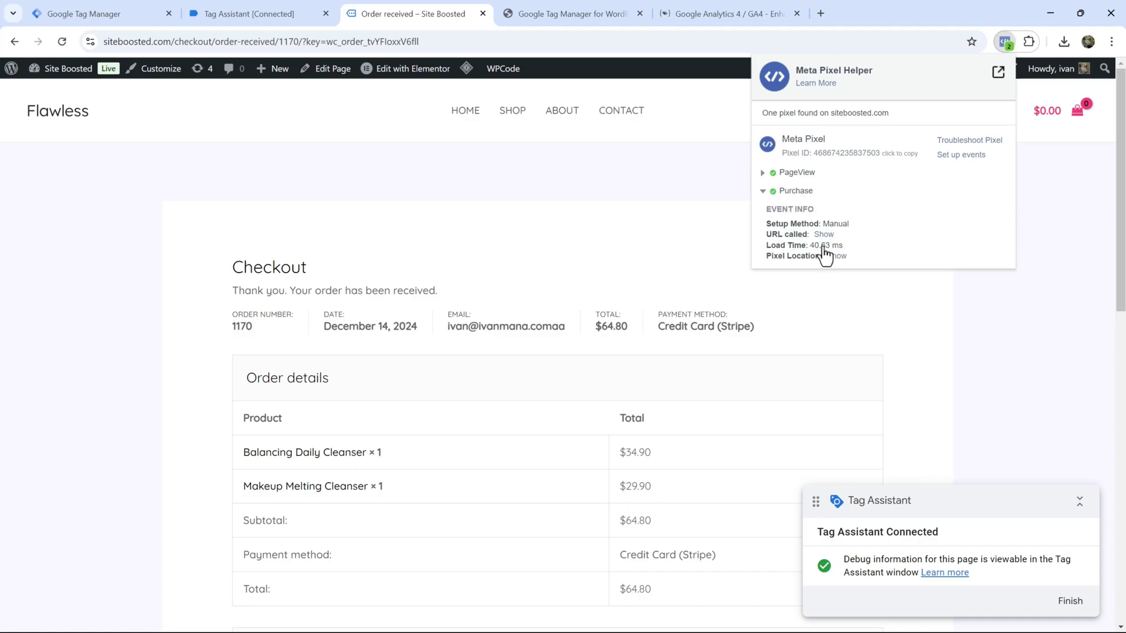
pyautogui.click(679, 216)
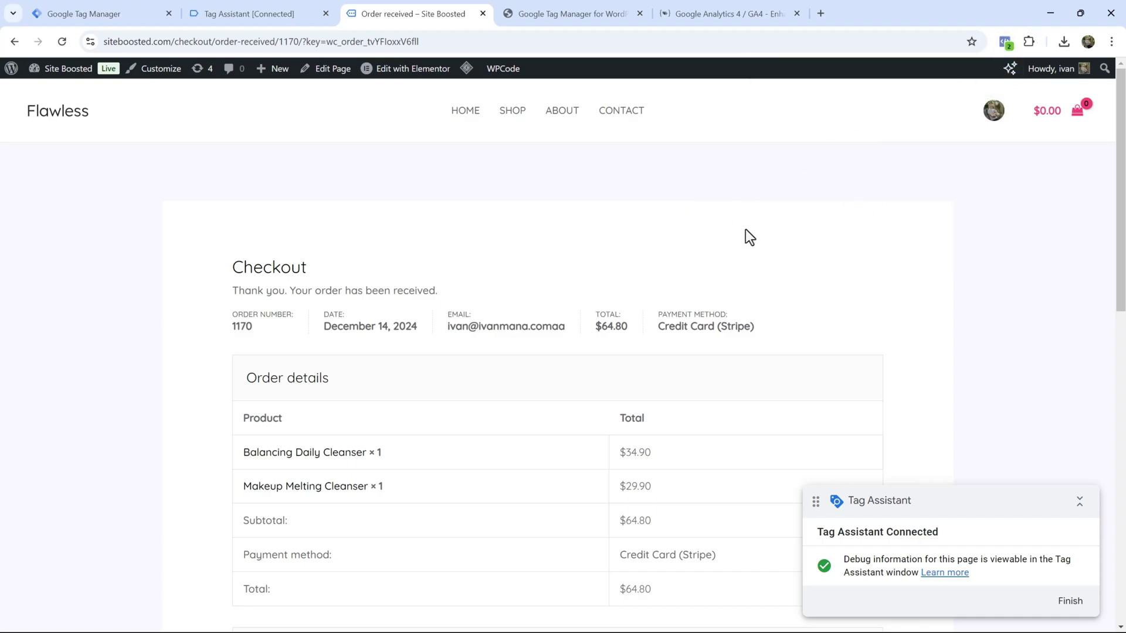
# Step: In the Tag Assistant debug session, open the purchase event's output
pyautogui.click(244, 17)
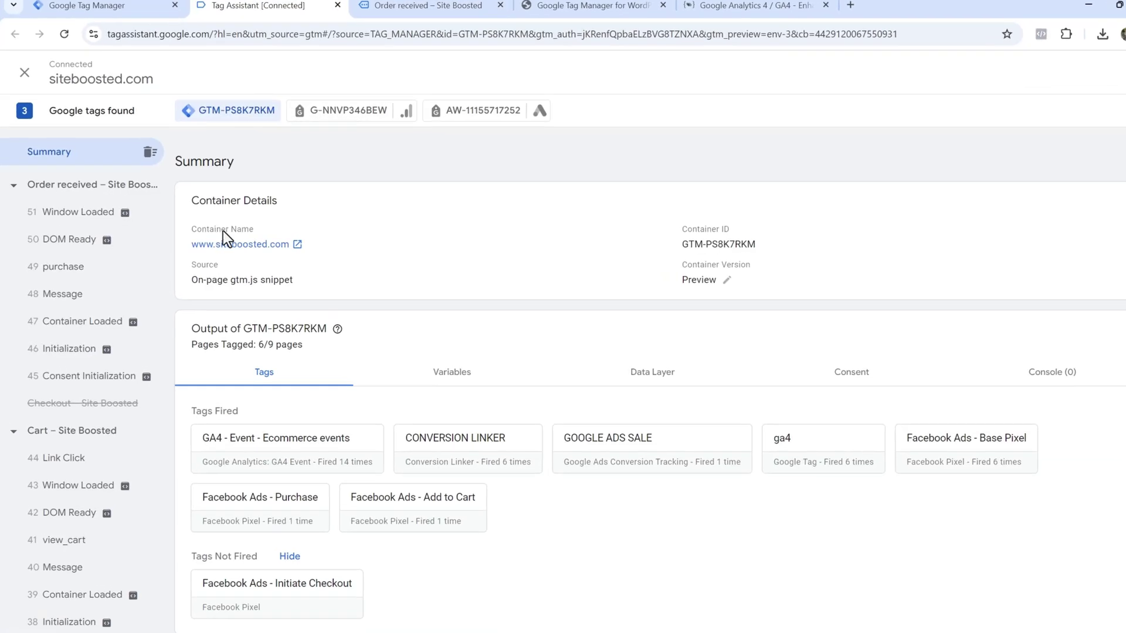
pyautogui.click(64, 264)
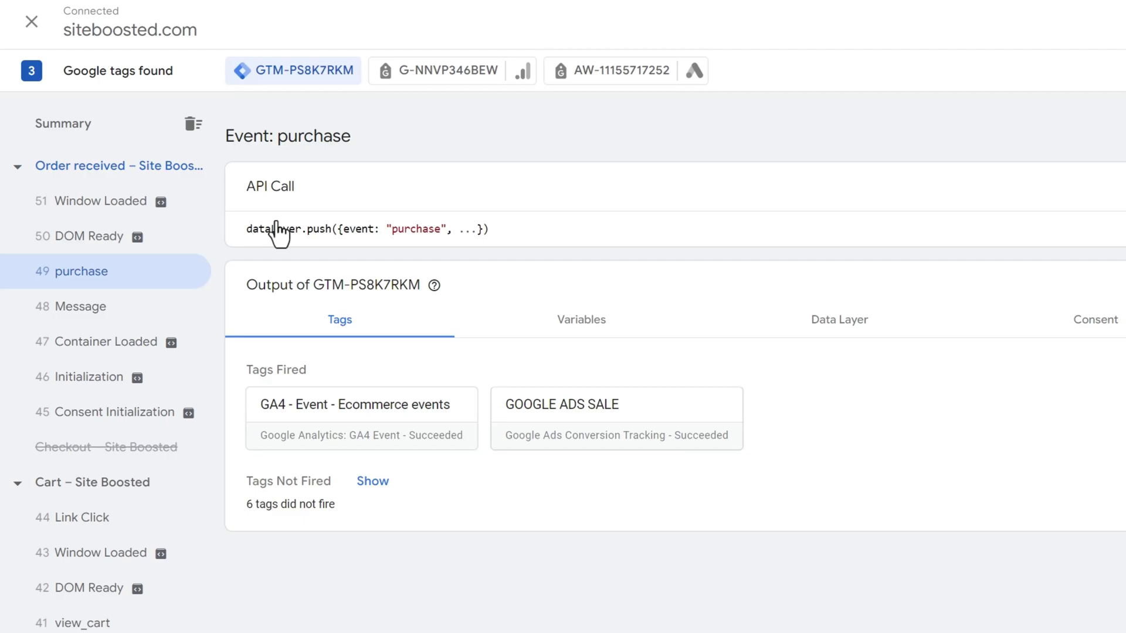
pyautogui.click(83, 130)
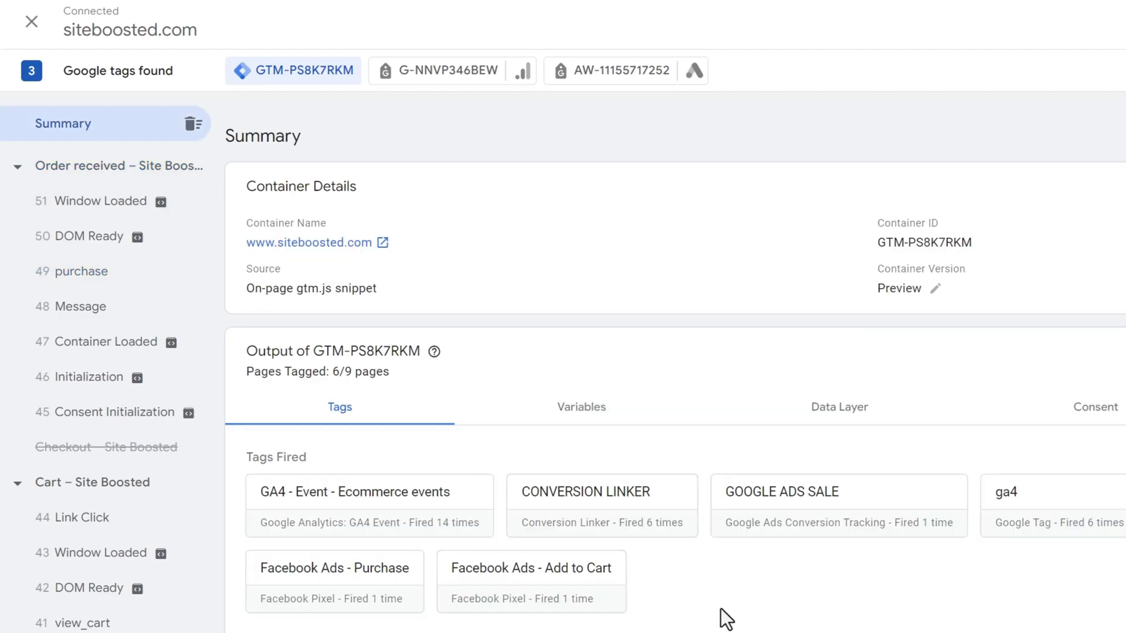
pyautogui.click(106, 271)
# Step: Show the GOOGLE ADS SALE tag's resolved values, marking conversion value 64.8, conversion ID and transaction ID
pyautogui.click(591, 406)
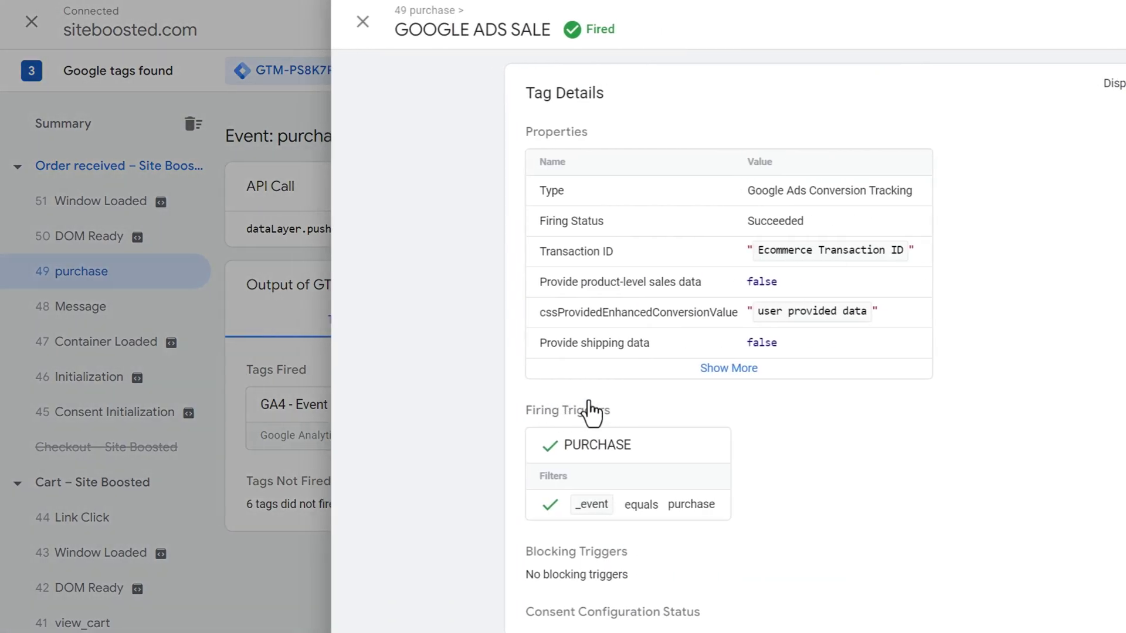
pyautogui.click(455, 371)
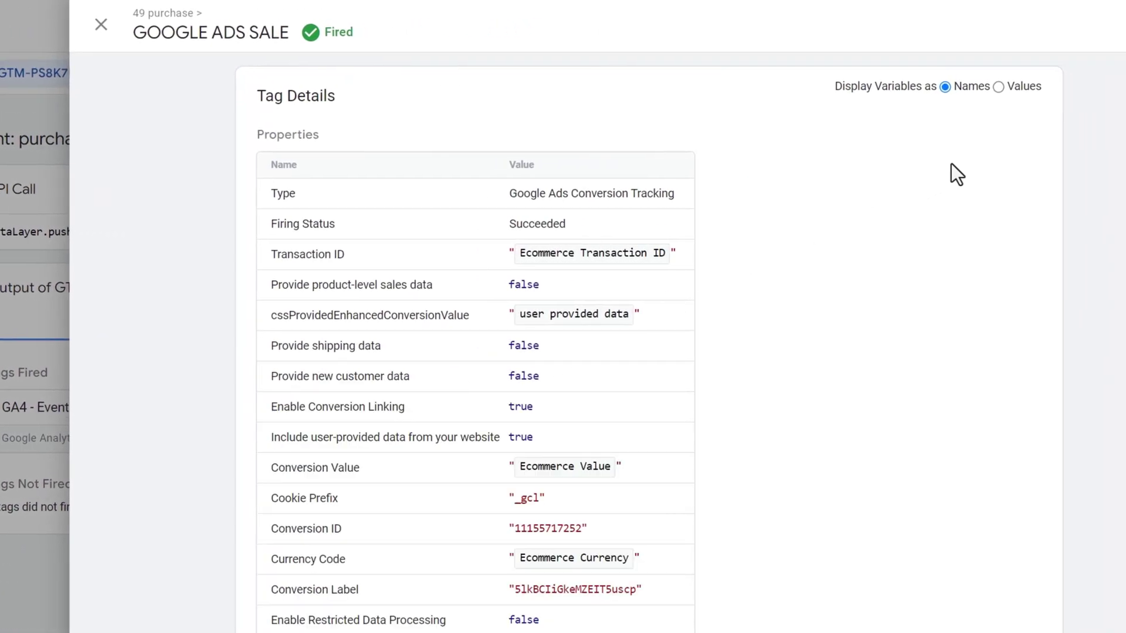
pyautogui.click(998, 86)
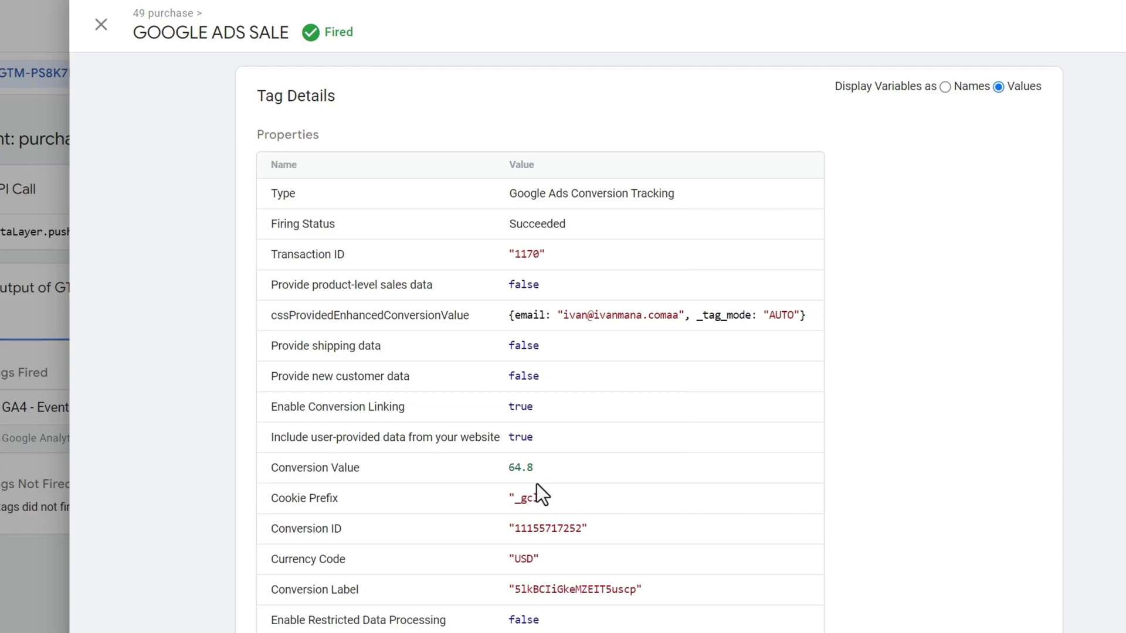
pyautogui.moveTo(555, 467); pyautogui.dragTo(499, 473)
pyautogui.doubleClick(566, 528)
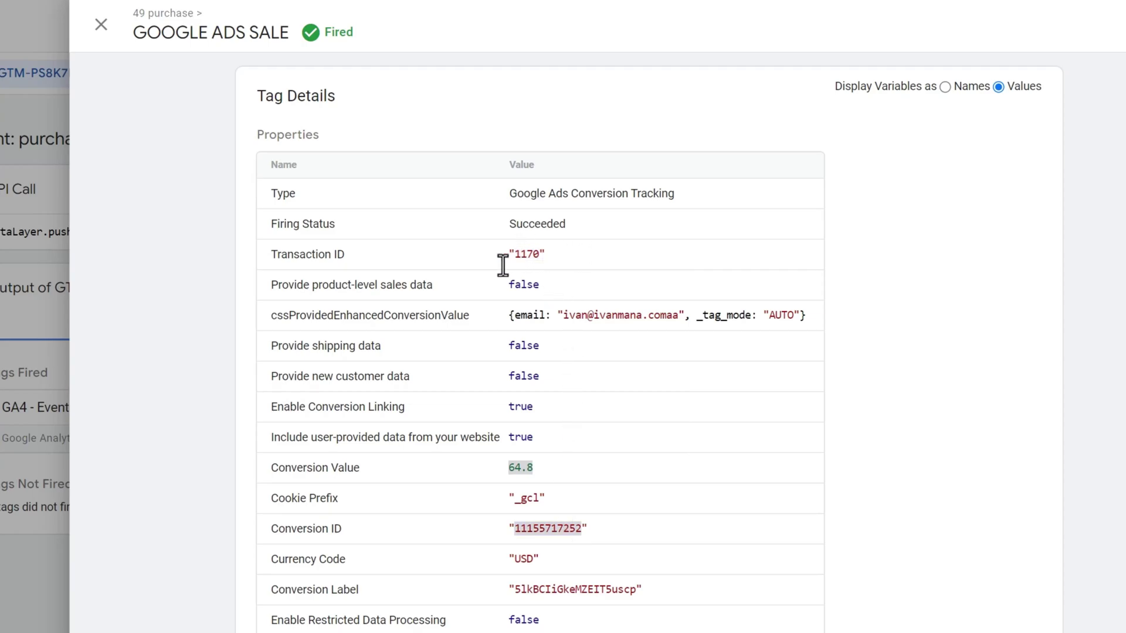
pyautogui.moveTo(544, 254)
pyautogui.mouseDown()
pyautogui.moveTo(509, 255)
pyautogui.moveTo(541, 255)
pyautogui.mouseUp()
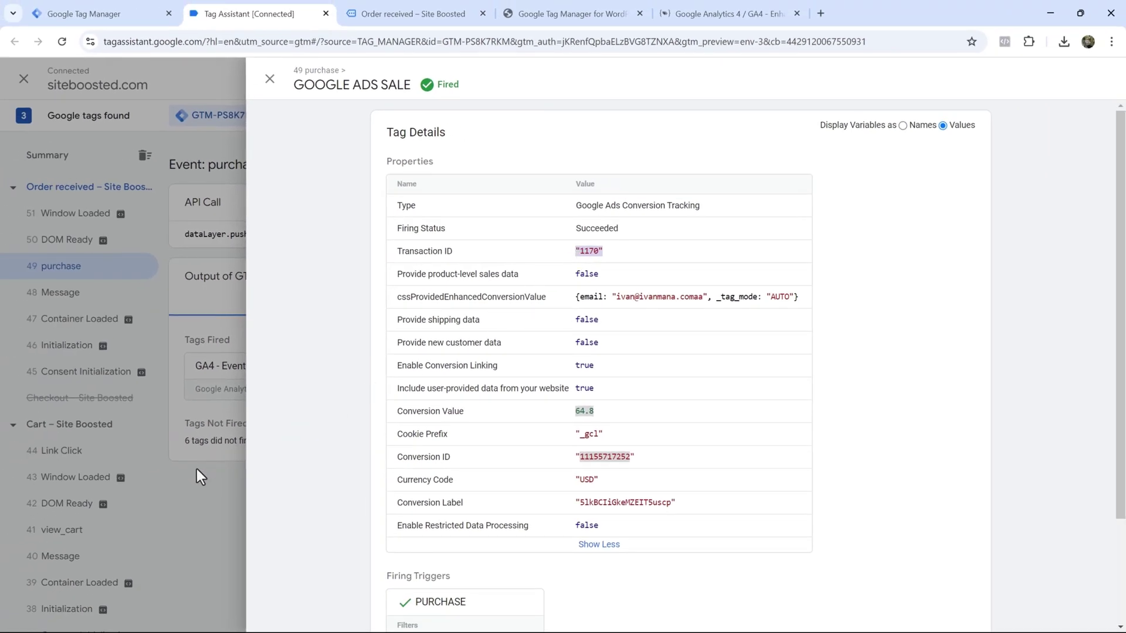
# Step: From the container summary, review all properties of the Facebook Ads - Purchase tag
pyautogui.click(196, 470)
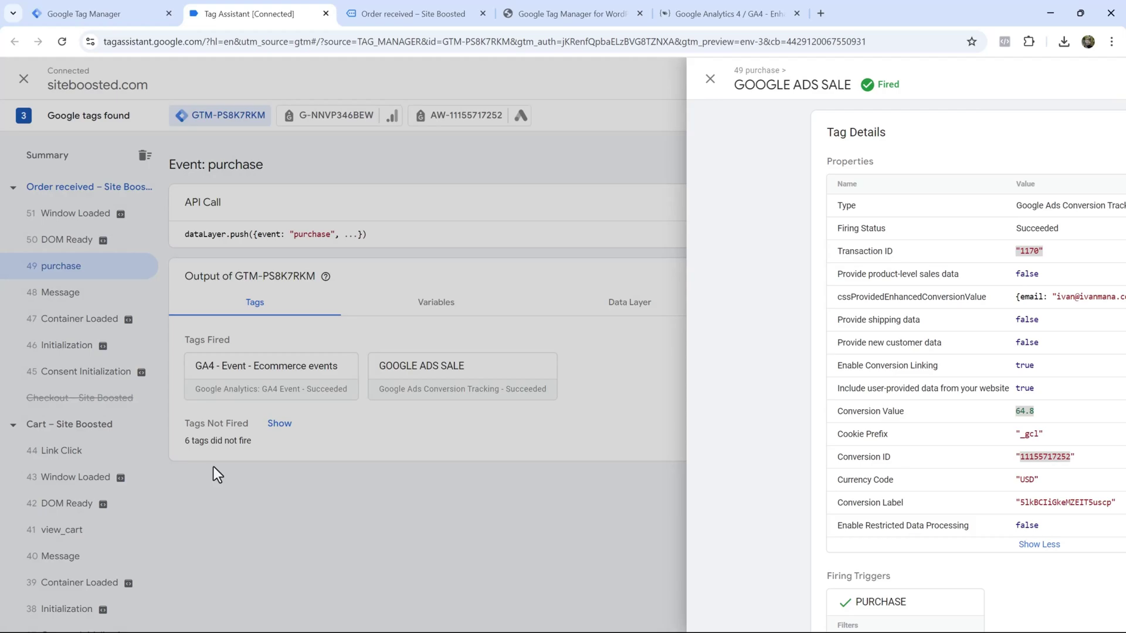
pyautogui.click(80, 158)
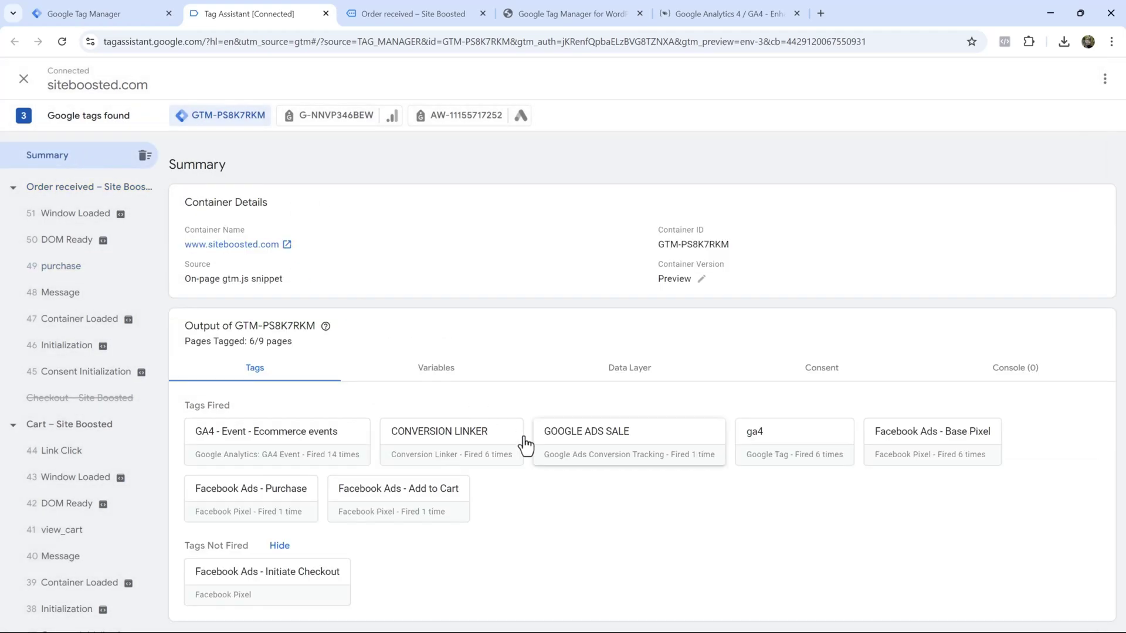
pyautogui.click(263, 501)
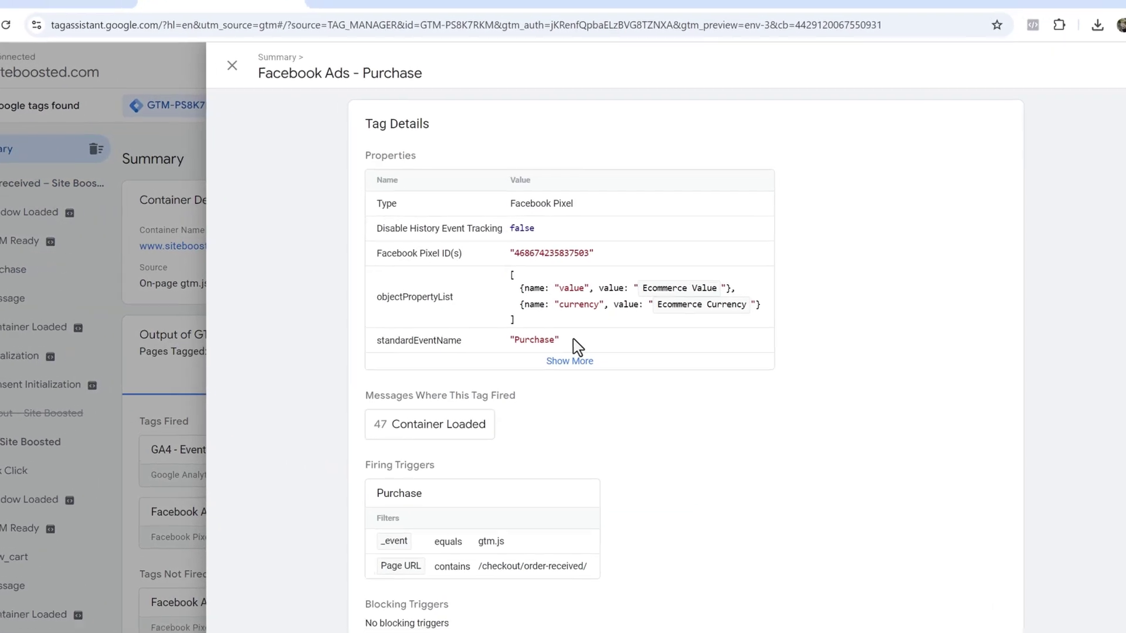
pyautogui.click(546, 394)
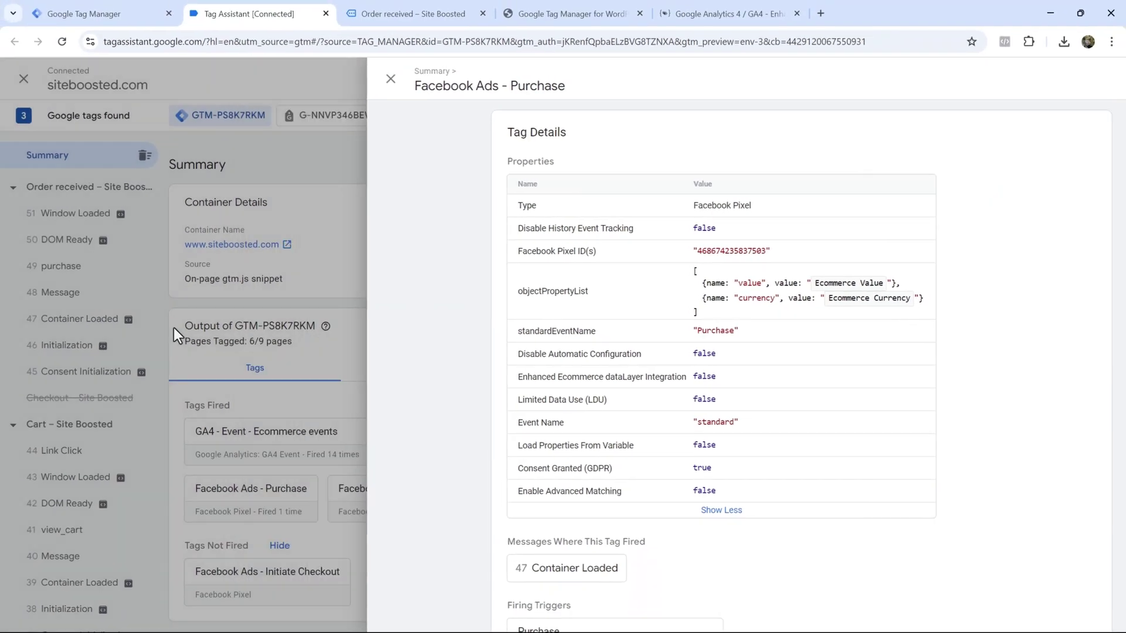
pyautogui.click(173, 328)
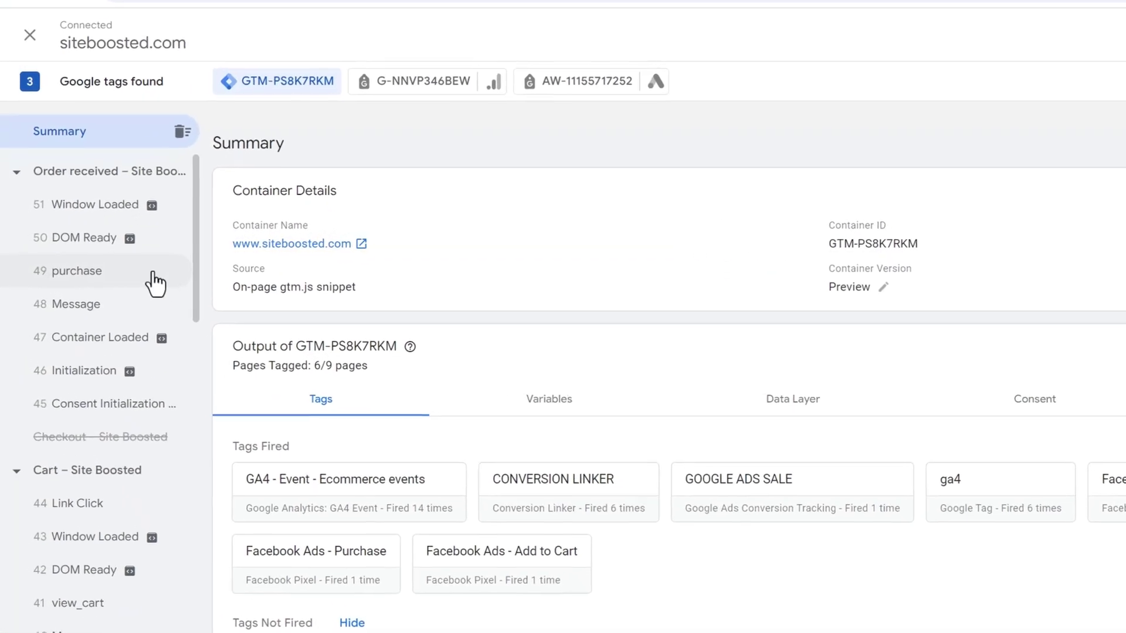
# Step: Review the purchase event's variable values, then return to its fired tags
pyautogui.click(59, 266)
pyautogui.click(596, 337)
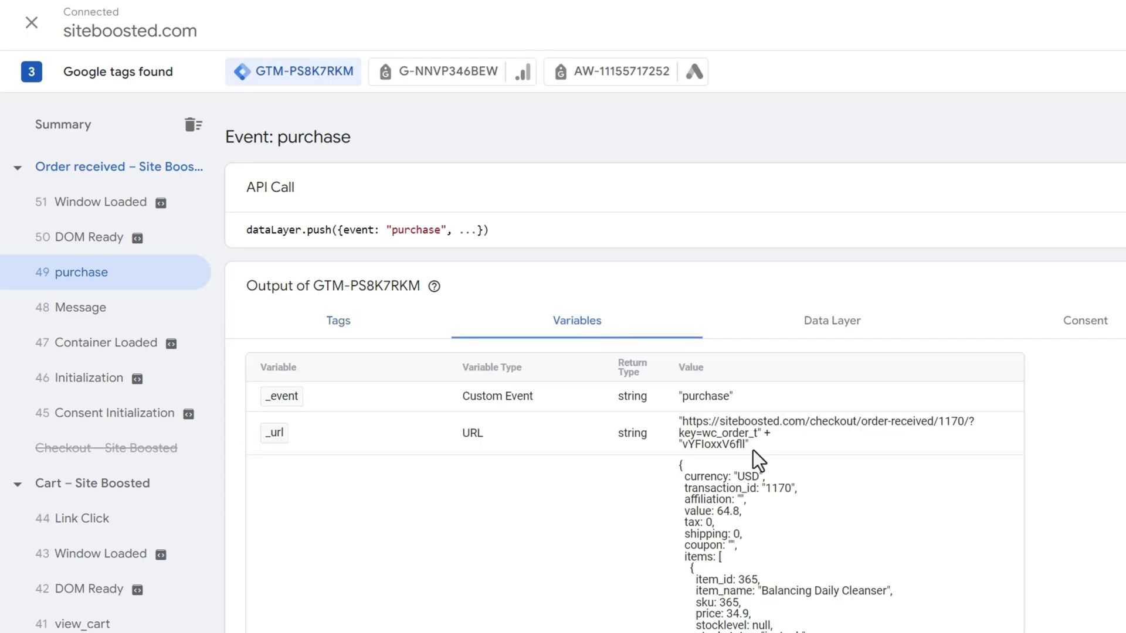
pyautogui.scroll(-6, 753, 449)
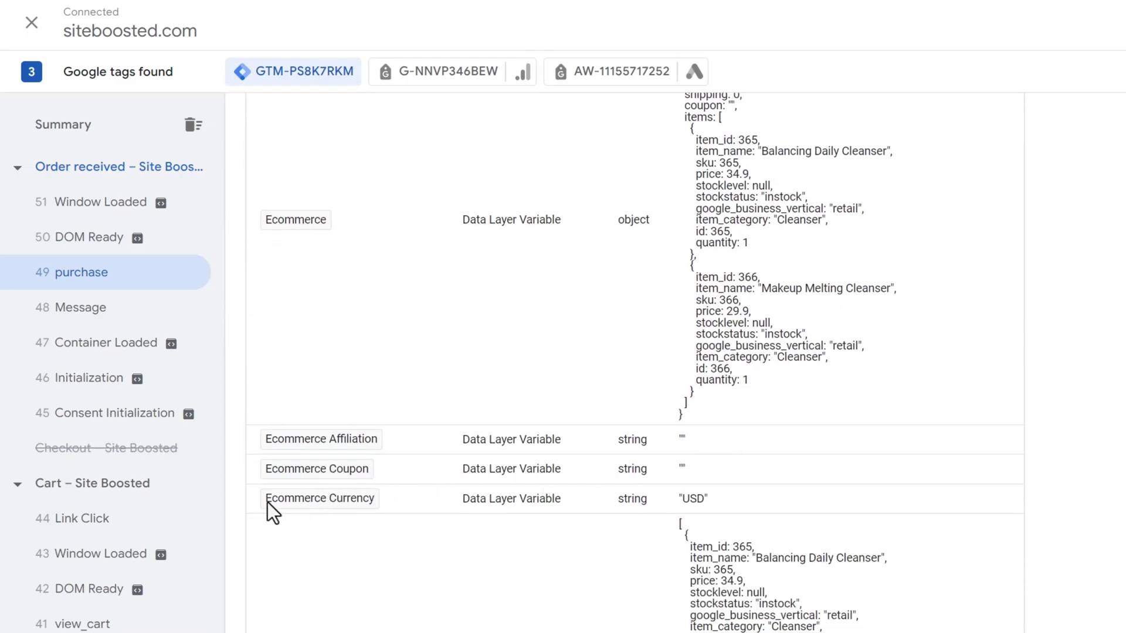
pyautogui.scroll(-7, 442, 469)
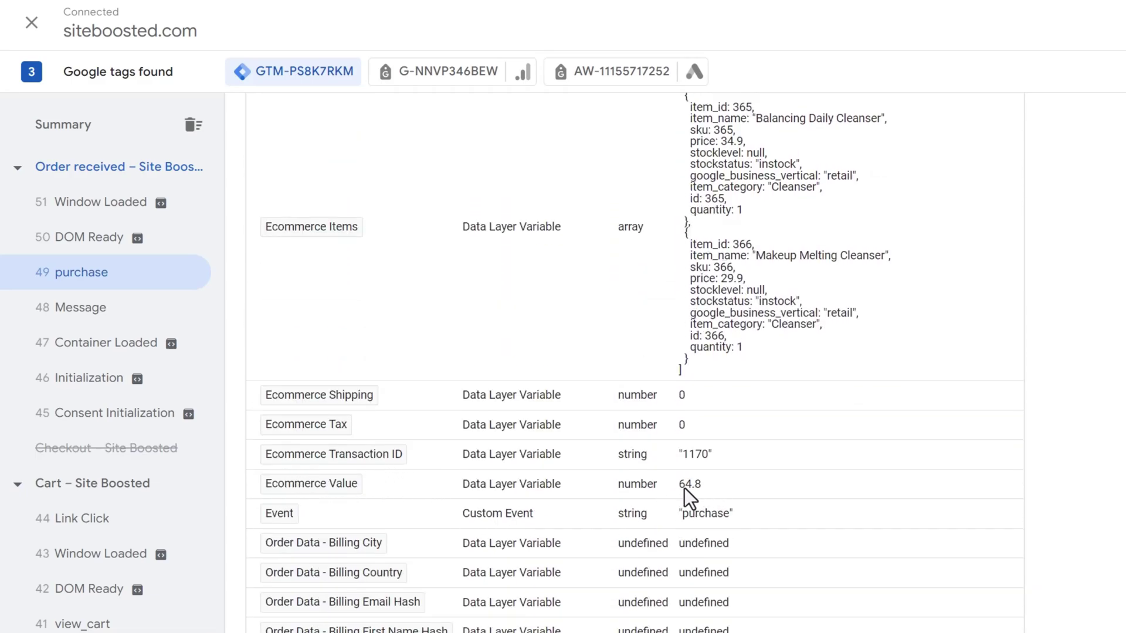
pyautogui.scroll(10, 587, 508)
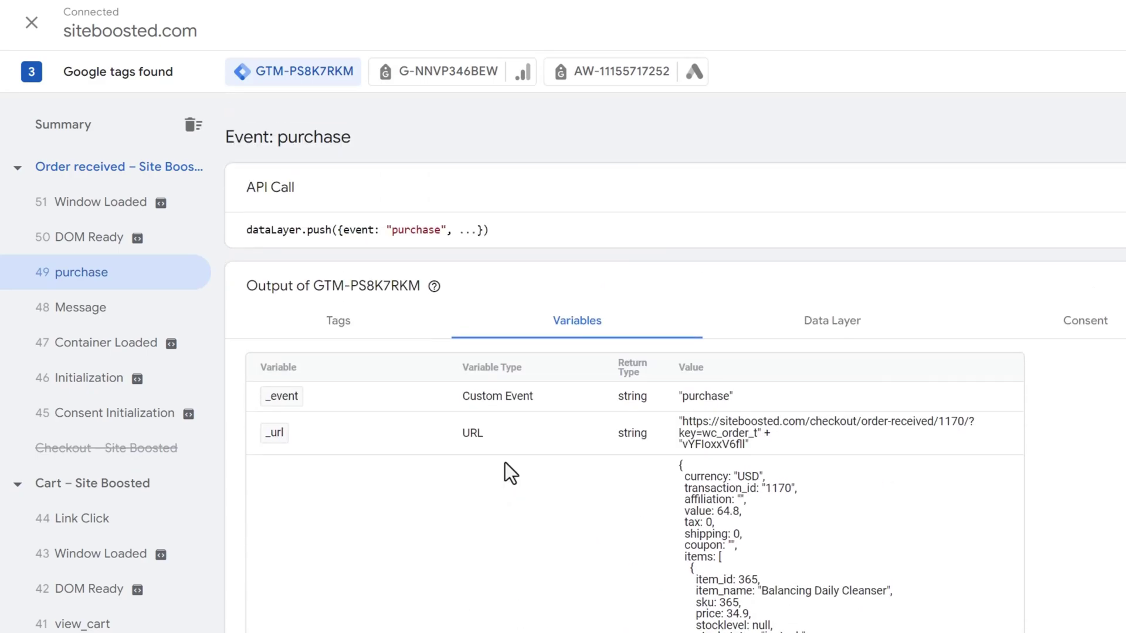
pyautogui.click(338, 319)
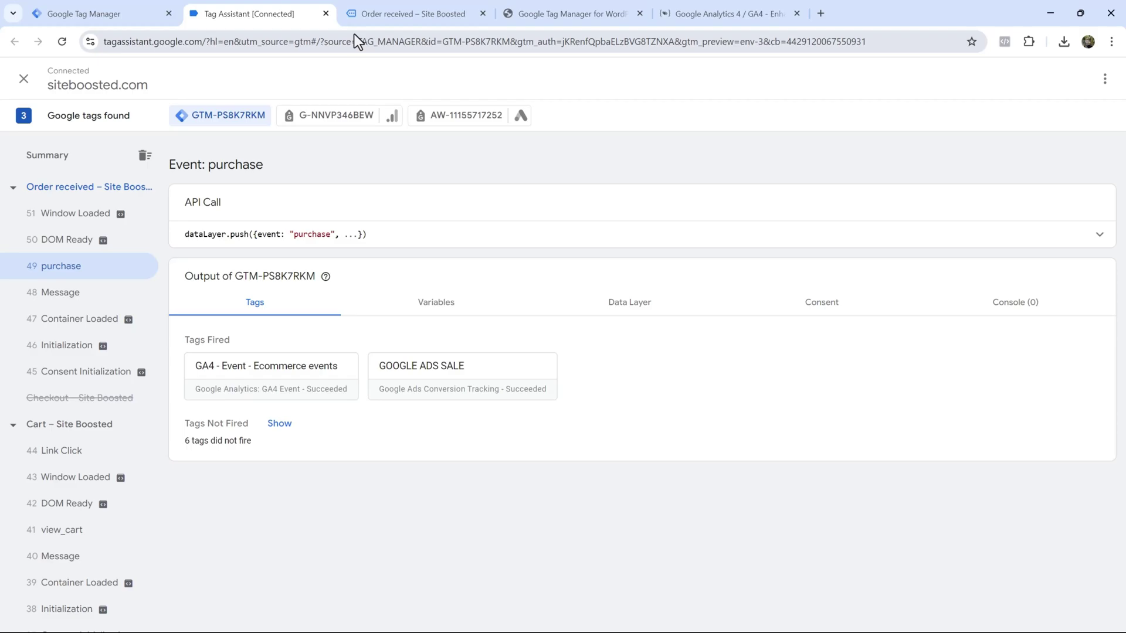
# Step: On the order confirmation page, check the Purchase event in Meta Pixel Helper
pyautogui.click(105, 12)
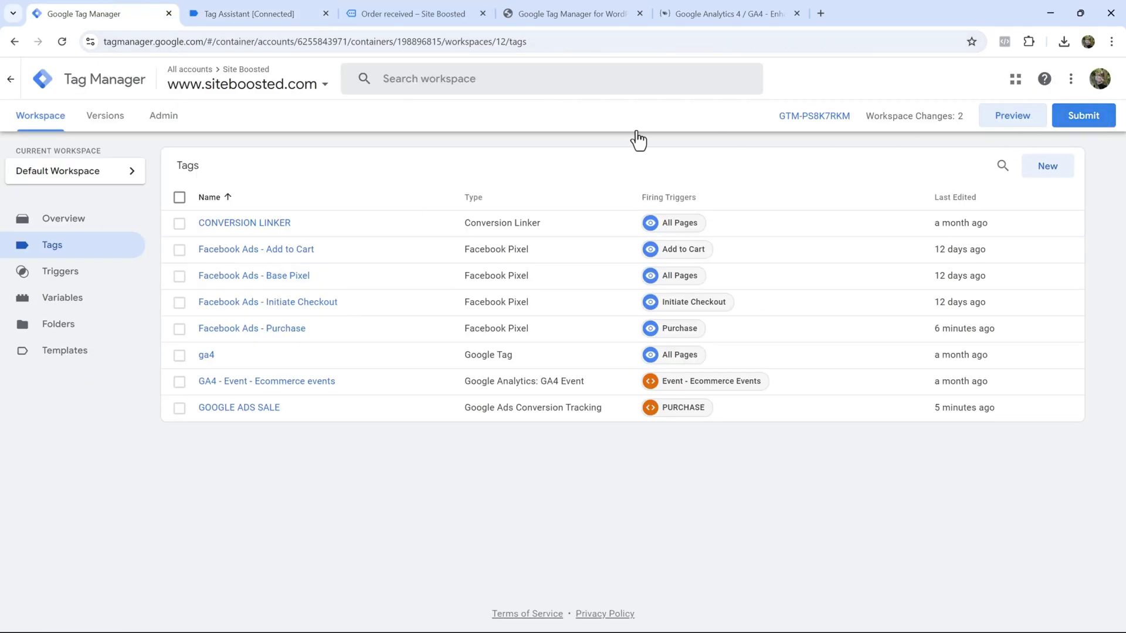
pyautogui.click(409, 13)
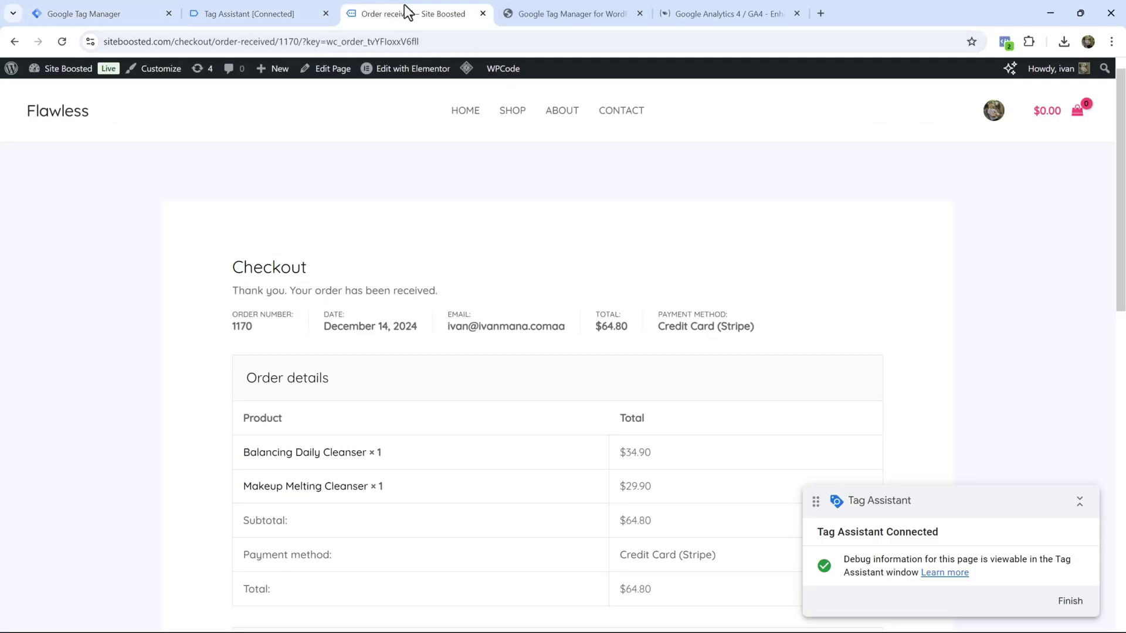
pyautogui.click(1004, 44)
pyautogui.click(794, 192)
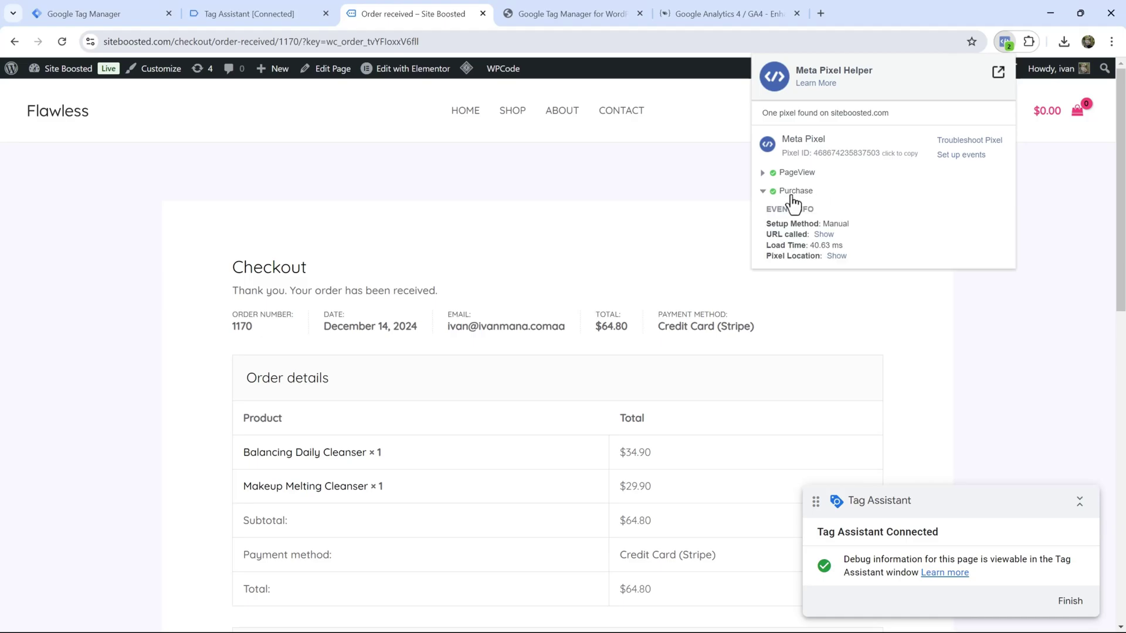
pyautogui.click(504, 209)
# Step: Recheck all properties of the GOOGLE ADS SALE tag on the Tag Assistant purchase event
pyautogui.click(244, 5)
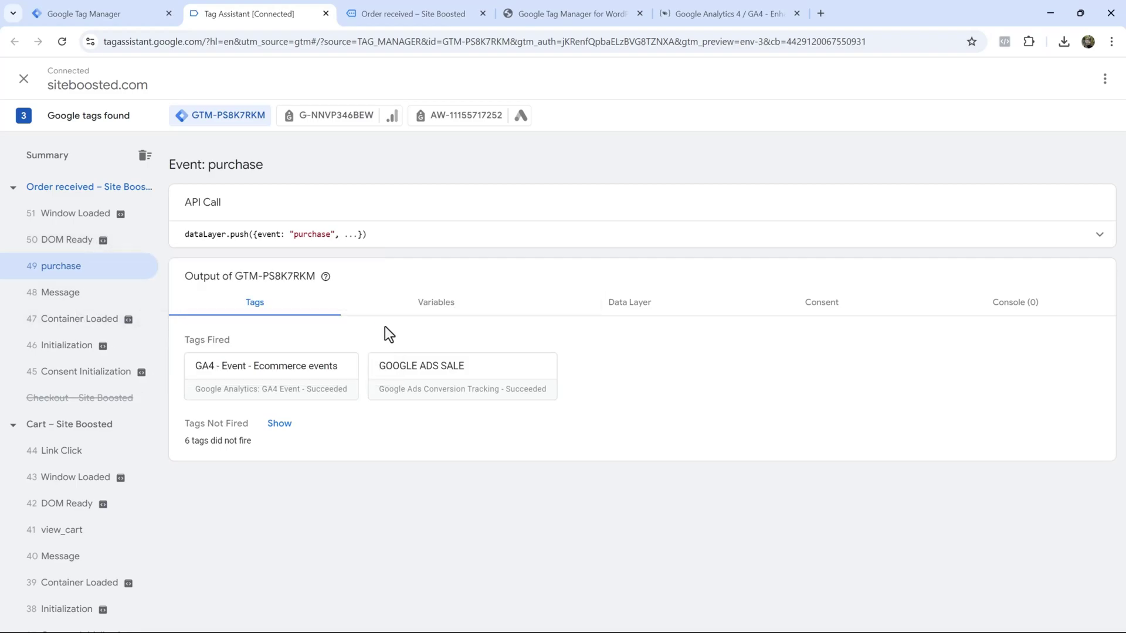
pyautogui.click(403, 378)
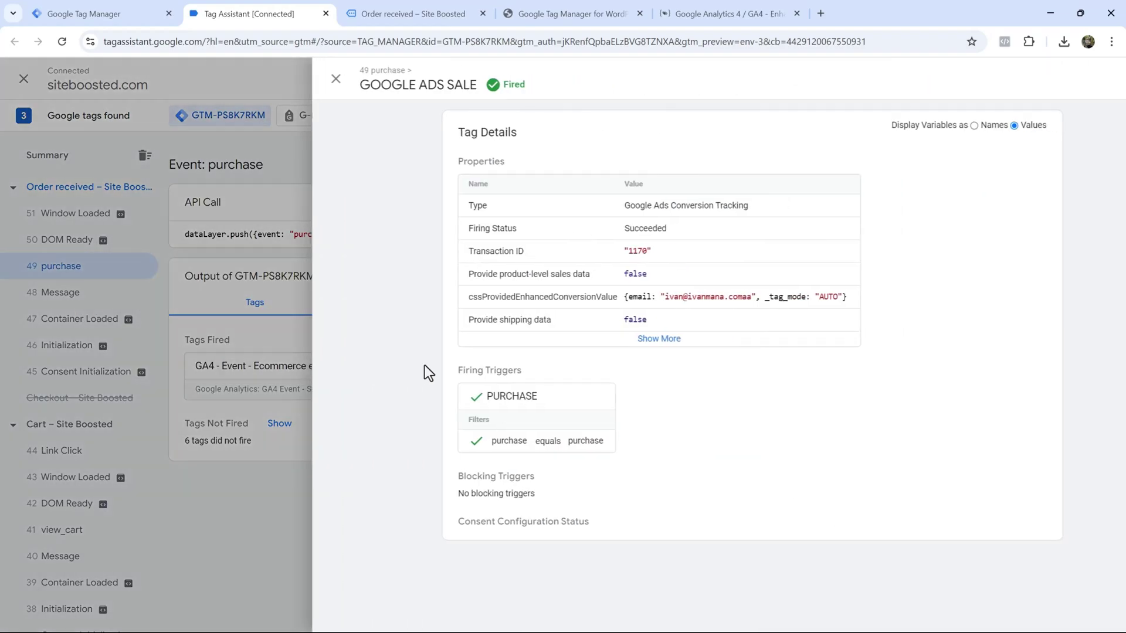
pyautogui.click(583, 340)
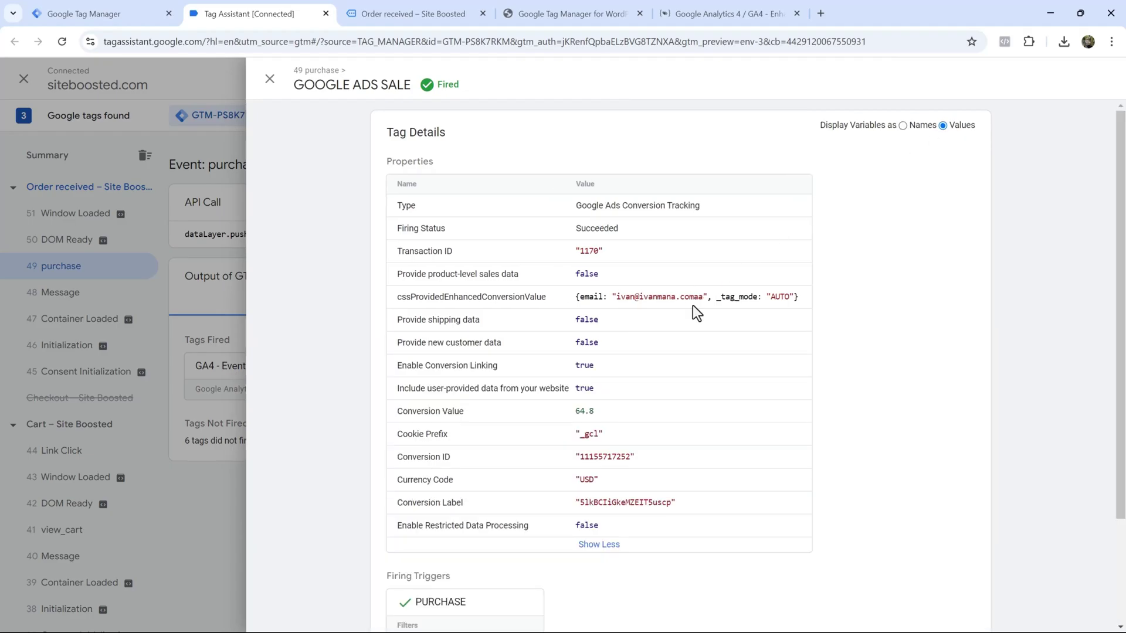
pyautogui.click(174, 391)
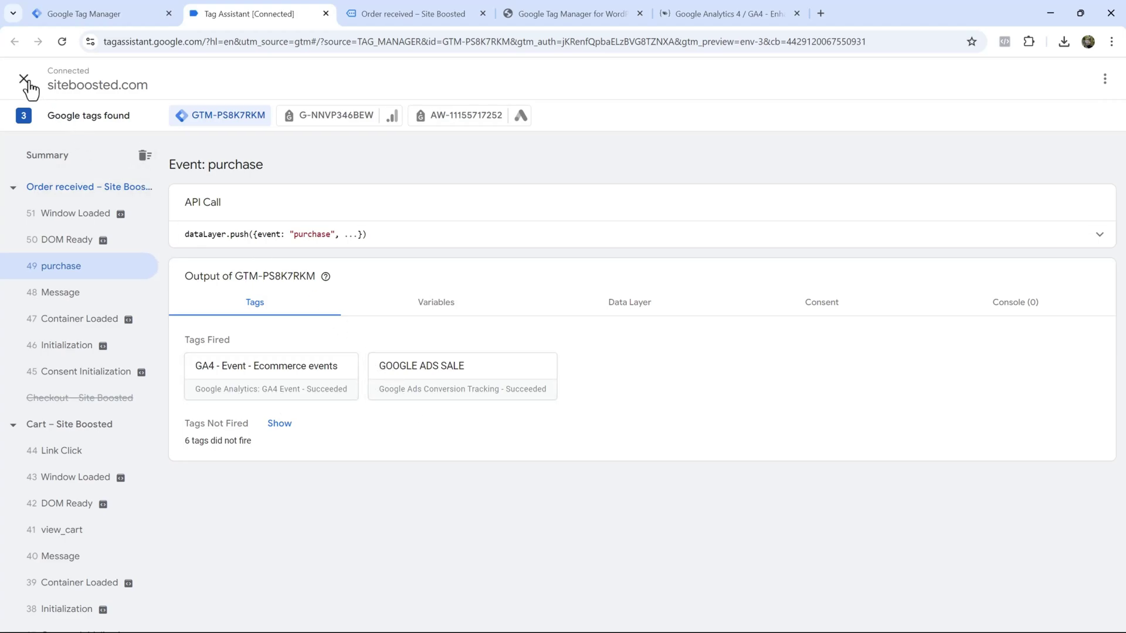
# Step: Close the Tag Assistant and order confirmation tabs and return to the GTM tags list
pyautogui.click(326, 13)
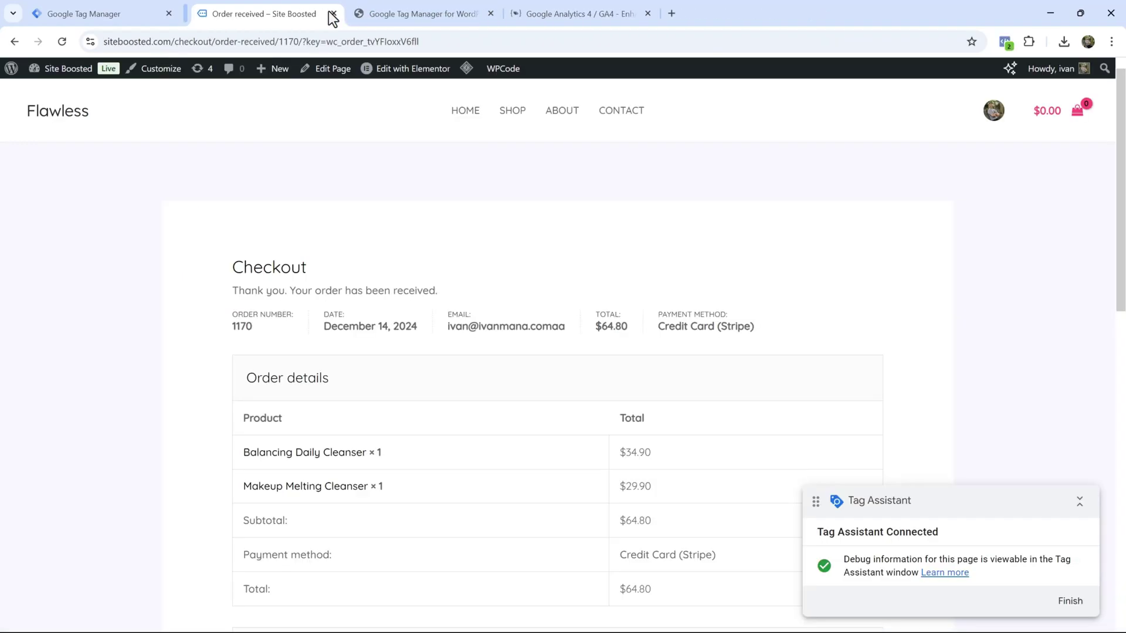
pyautogui.click(326, 13)
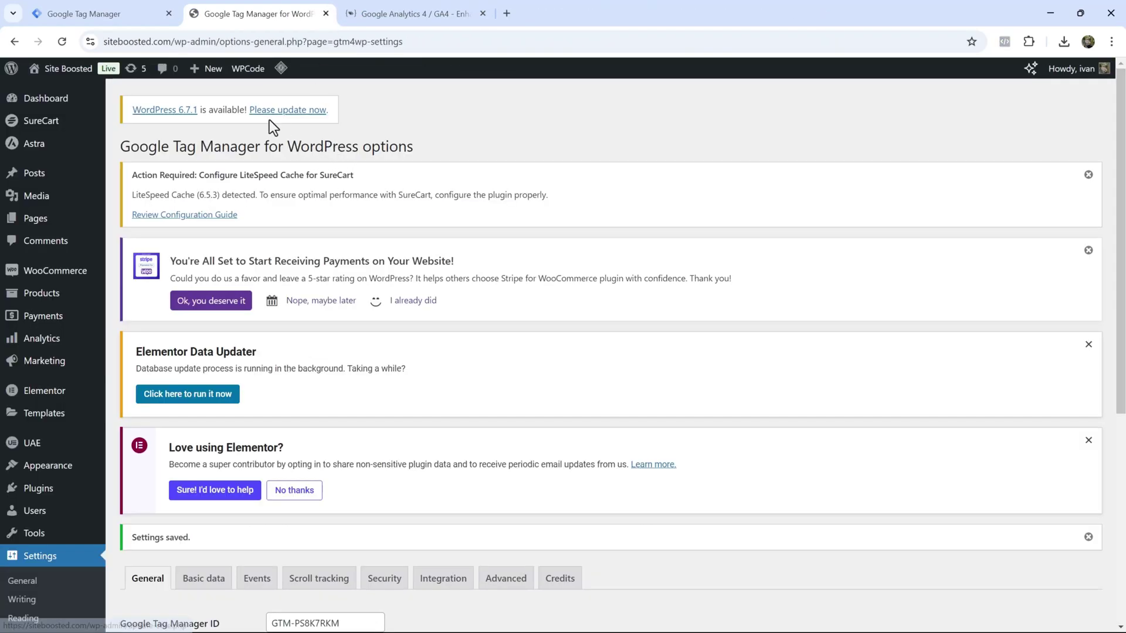
pyautogui.click(82, 13)
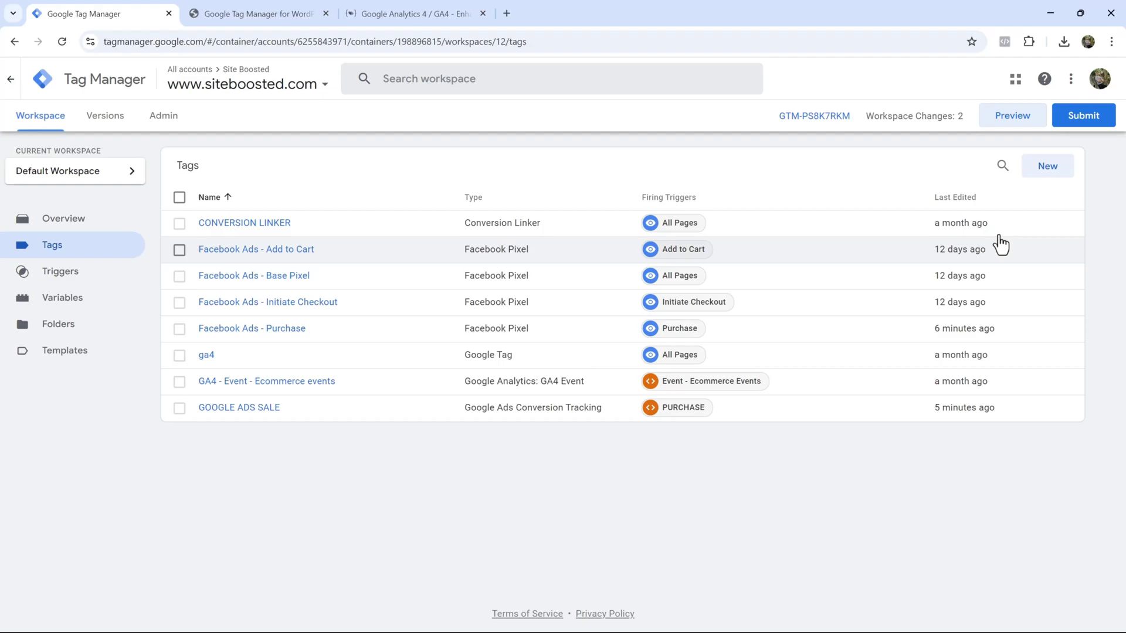
# Step: Submit and publish the workspace changes as version 'dynamic ecommerce values'
pyautogui.click(1056, 117)
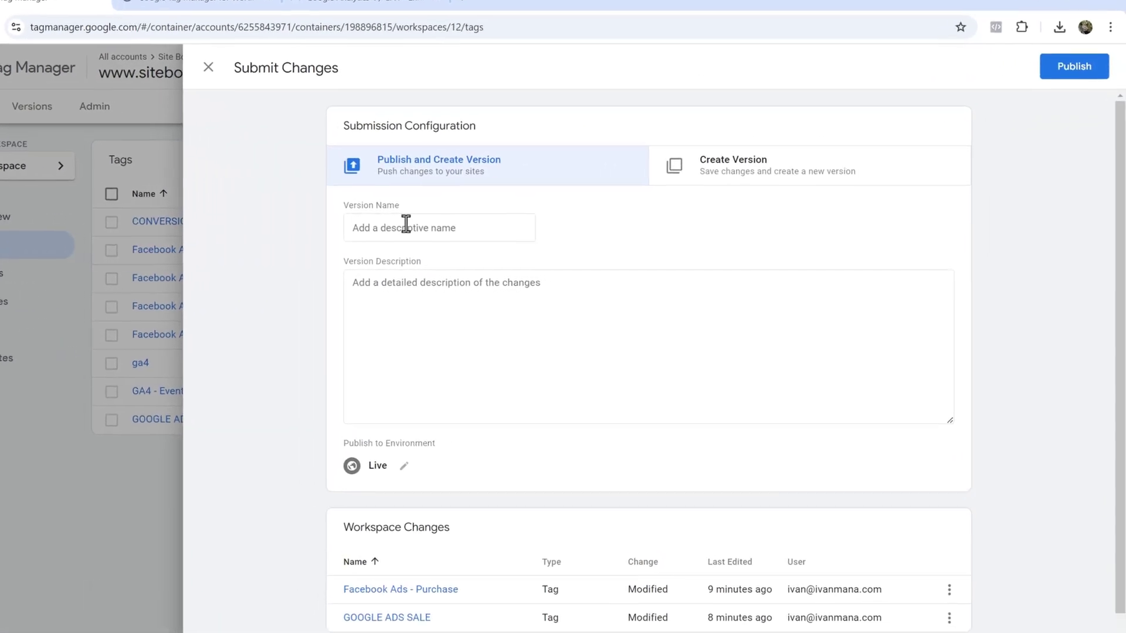
pyautogui.click(405, 223)
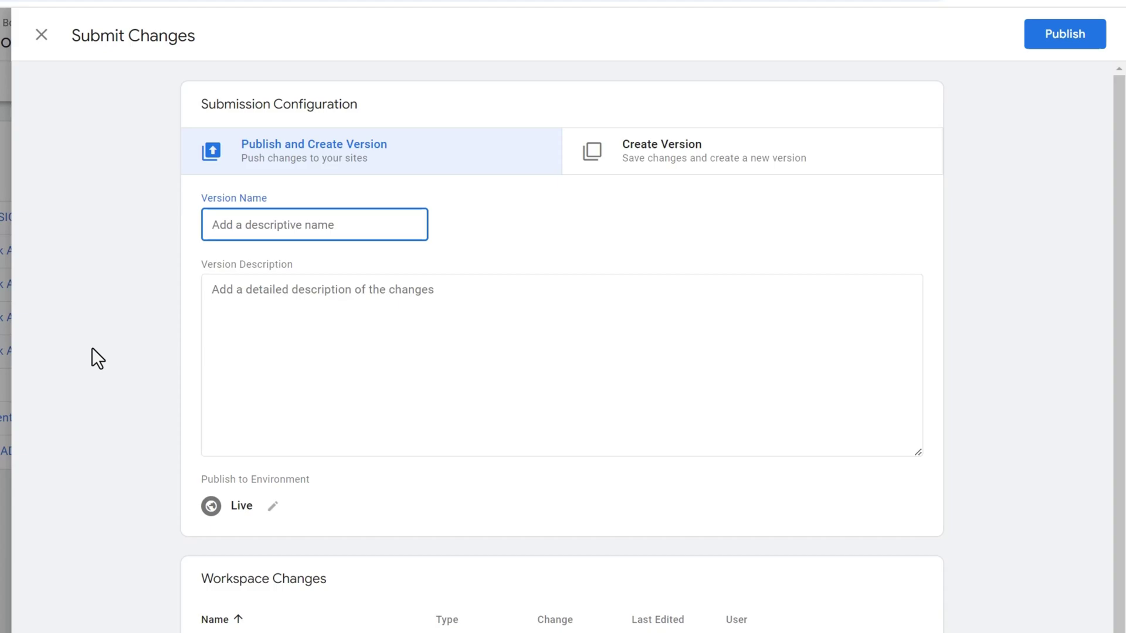
pyautogui.write('dynamic ecommerce values')
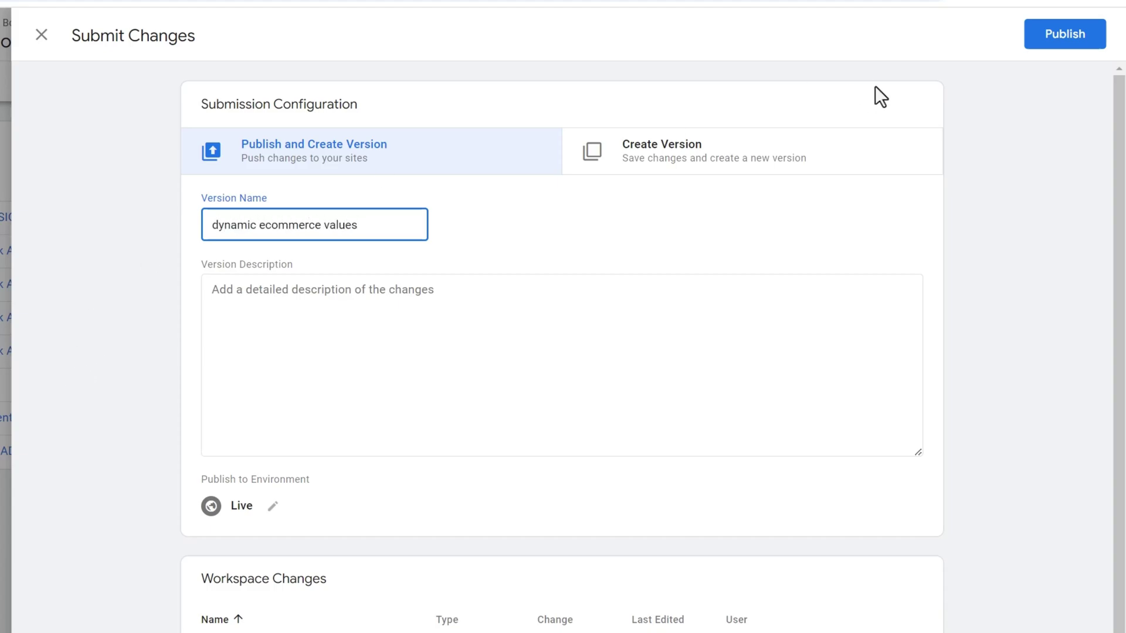
pyautogui.click(1079, 35)
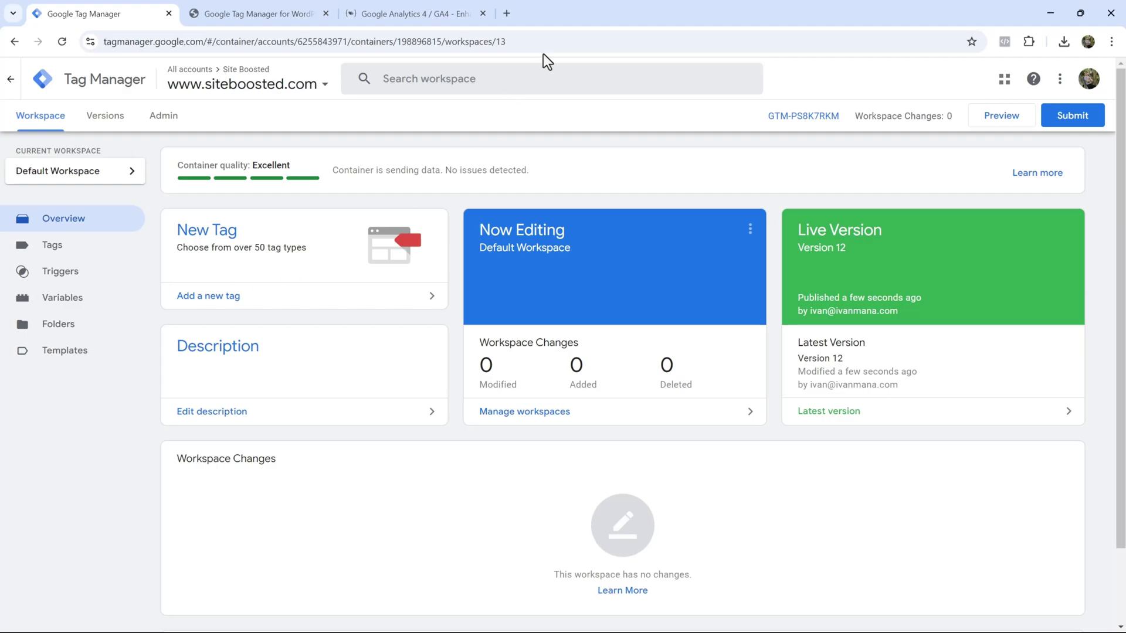
# Step: Load ivanmana.com/all-courses in a new tab
pyautogui.click(508, 12)
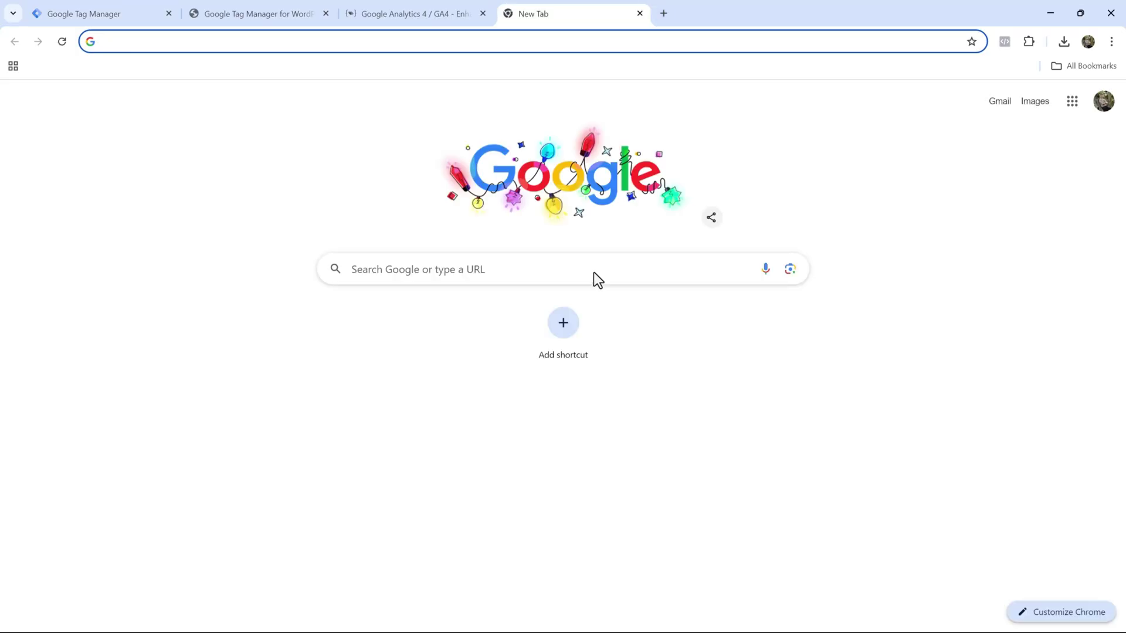
pyautogui.write('ivanmana.com/allc')
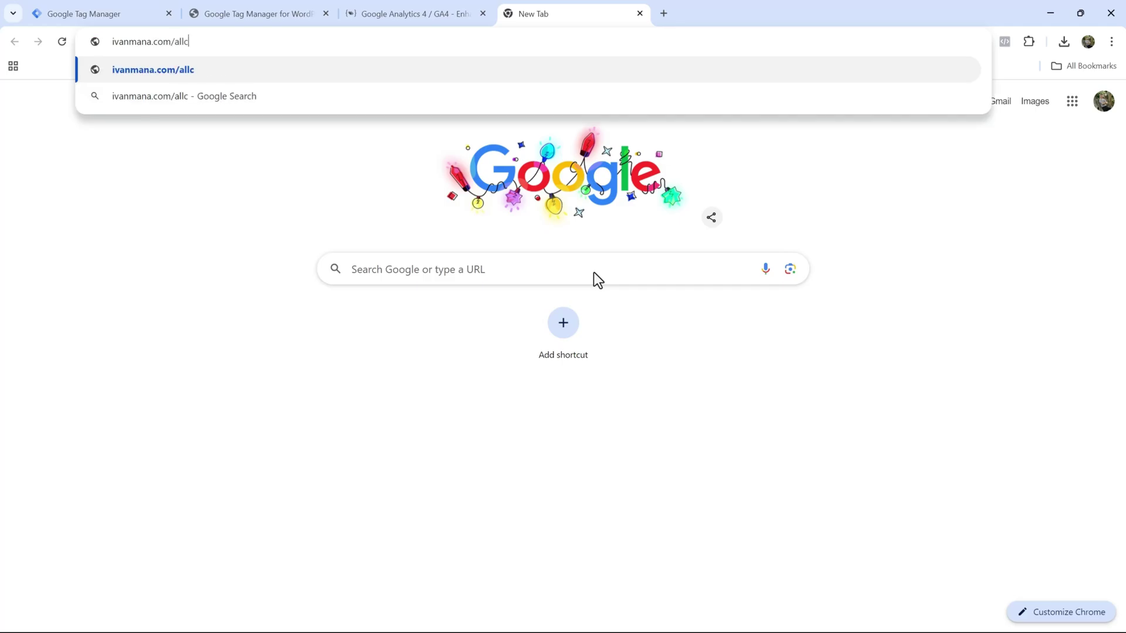
pyautogui.press('BackSpace')
pyautogui.write('-coures')
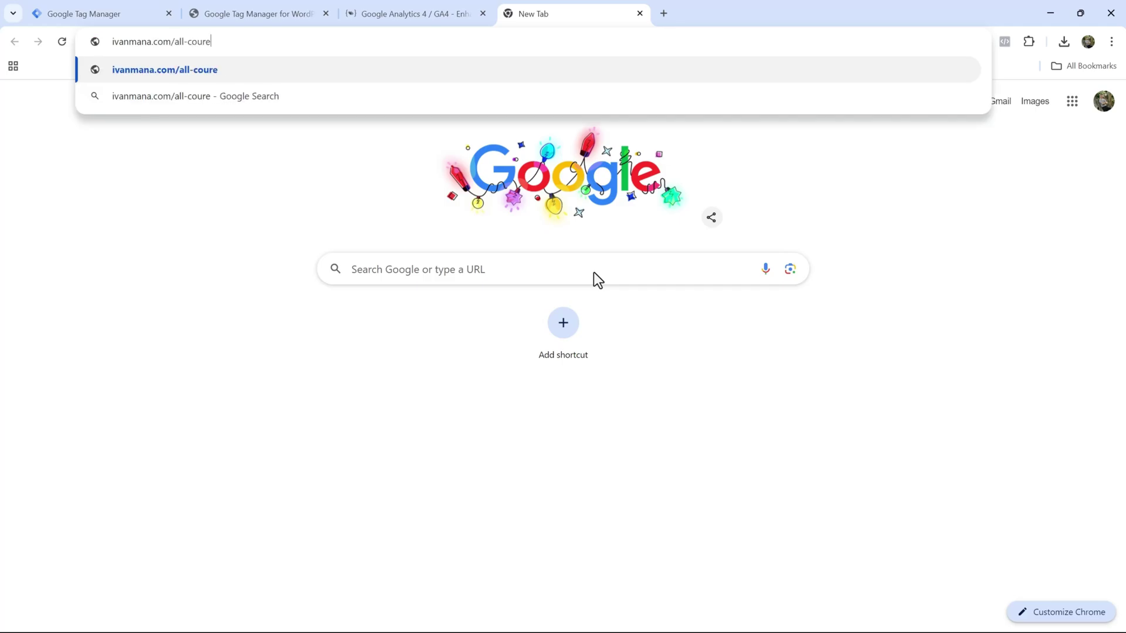
pyautogui.press('BackSpace')
pyautogui.press('BackSpace')
pyautogui.write('ses')
pyautogui.press('Return')
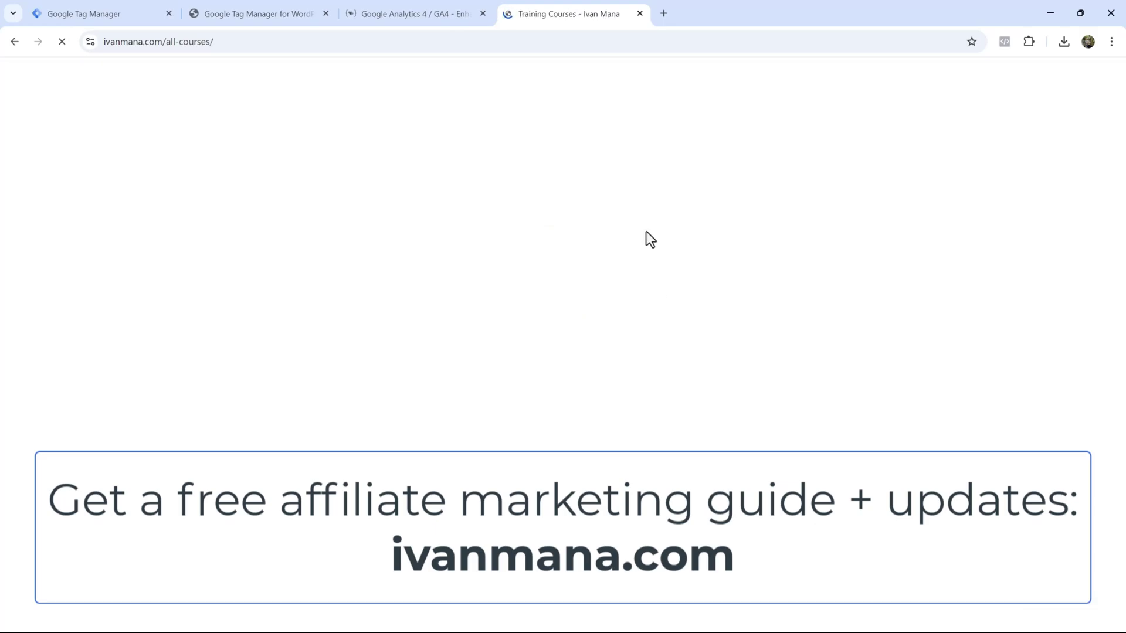
# Step: Highlight the Tracking & Analytics Mastery item in the course list
pyautogui.scroll(-5, 652, 314)
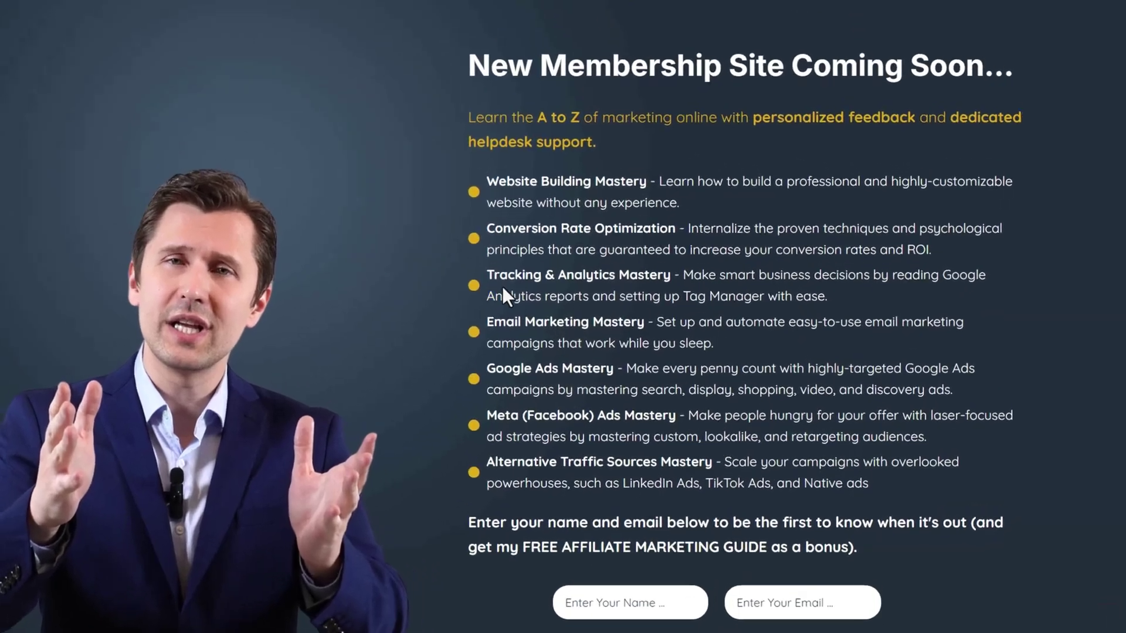
pyautogui.moveTo(562, 324); pyautogui.dragTo(838, 324)
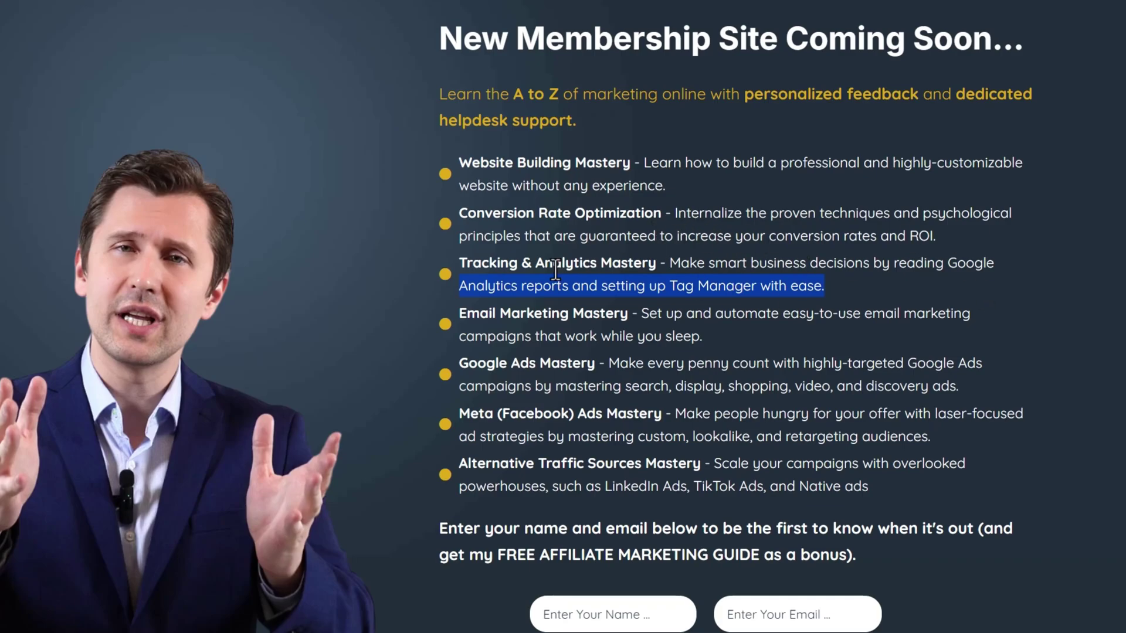
pyautogui.click(840, 286)
pyautogui.moveTo(839, 286); pyautogui.dragTo(443, 266)
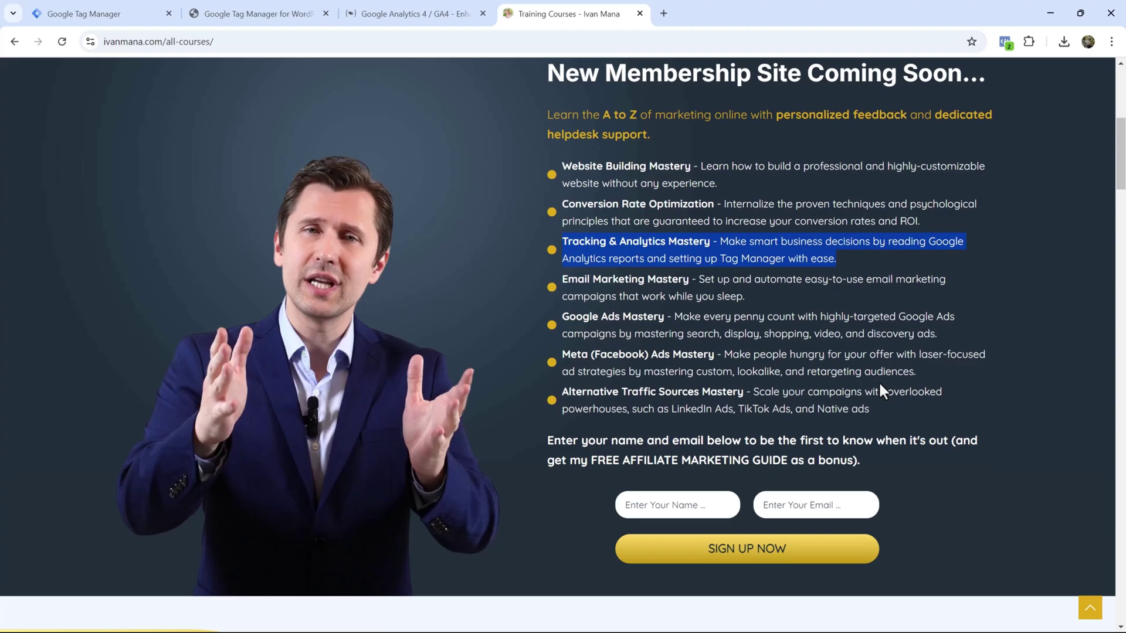
pyautogui.scroll(1, 879, 389)
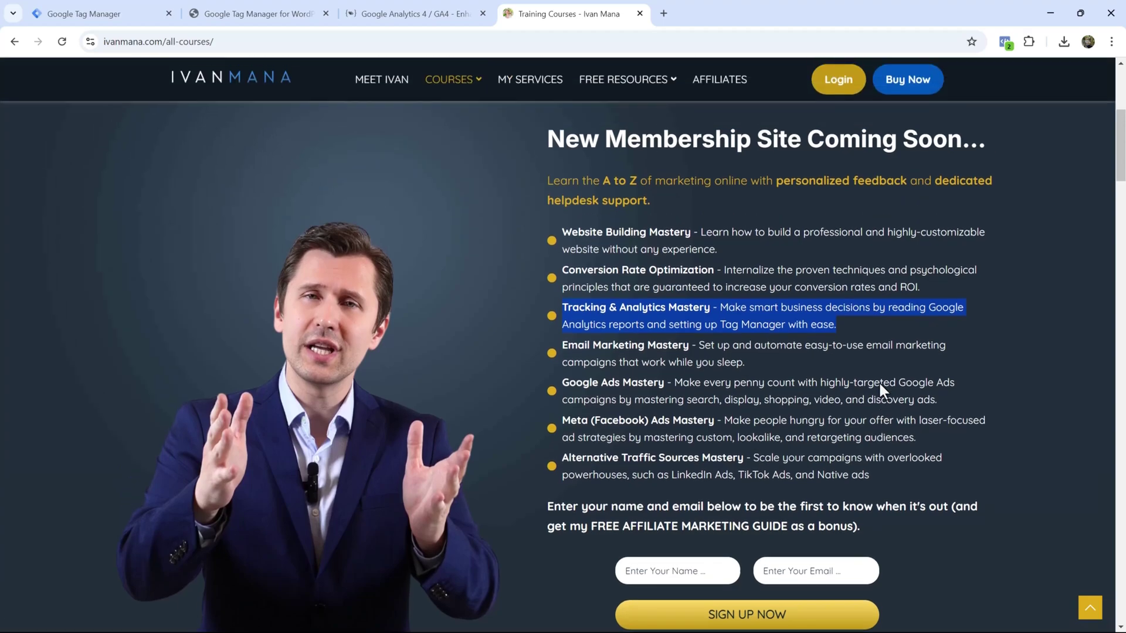